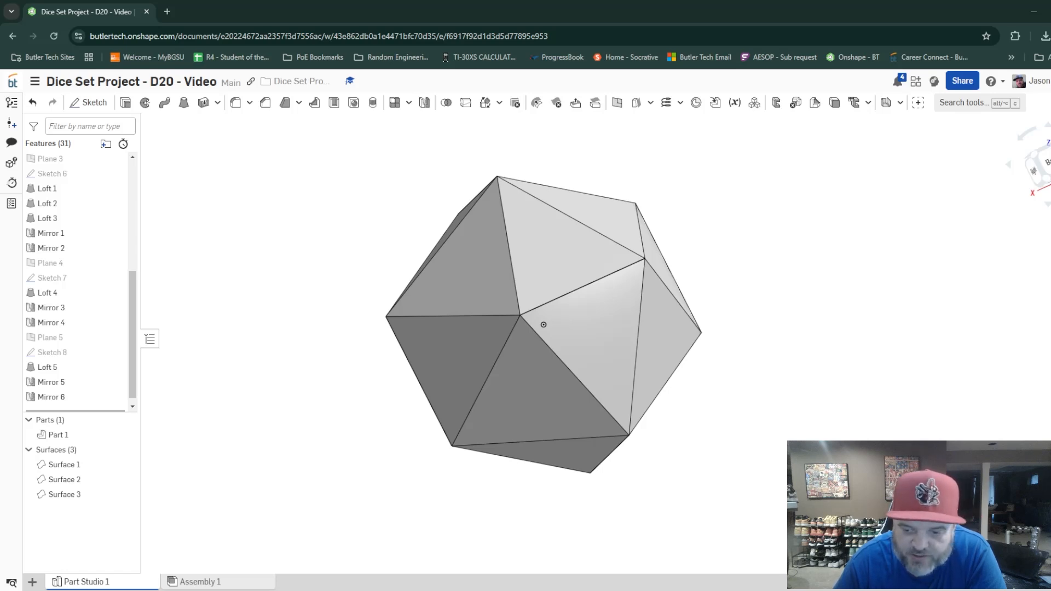
mouse_move(560, 415)
left_mouse_down()
mouse_move(629, 369)
mouse_move(587, 431)
mouse_move(563, 412)
left_mouse_up()
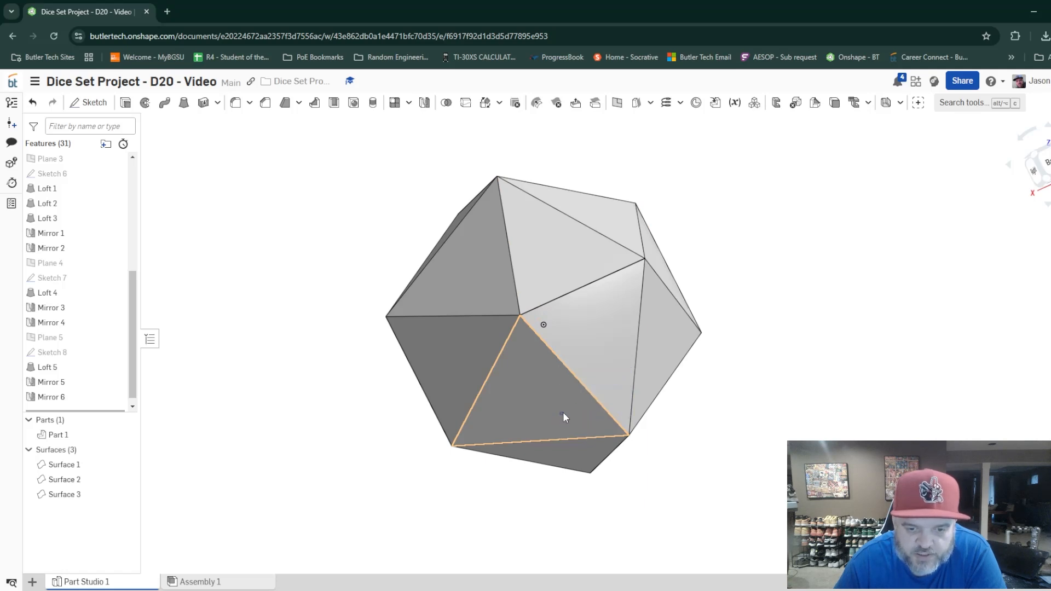
mouse_move(570, 403)
right_mouse_down()
mouse_move(602, 372)
mouse_move(587, 361)
mouse_move(546, 395)
mouse_move(548, 423)
mouse_move(573, 436)
mouse_move(577, 393)
right_mouse_up()
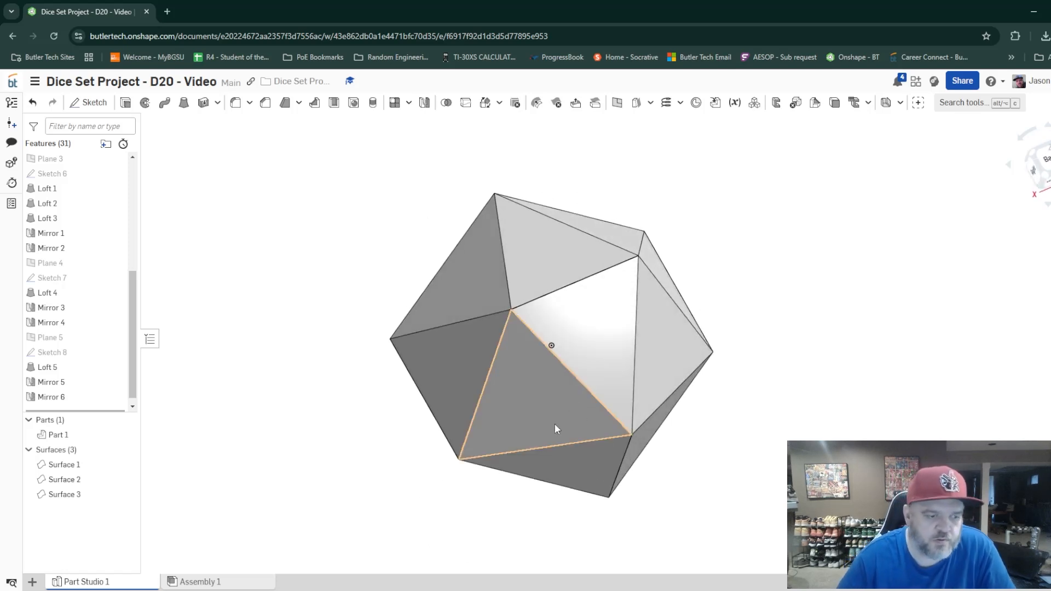
Create a new Part Studio in the D20 document and start a sketch on its Front plane.
left_click(32, 582)
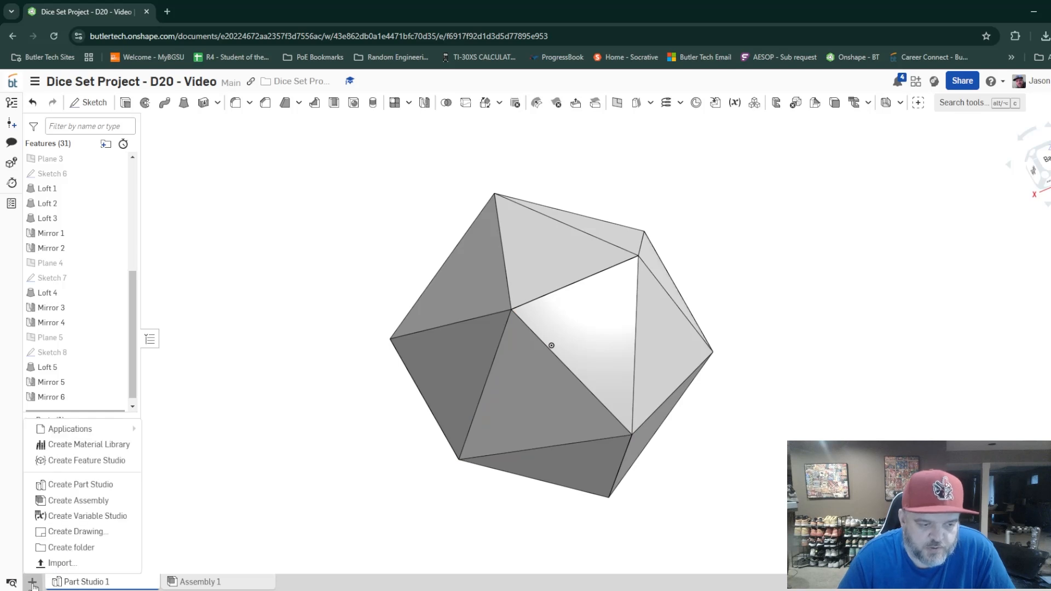
left_click(98, 489)
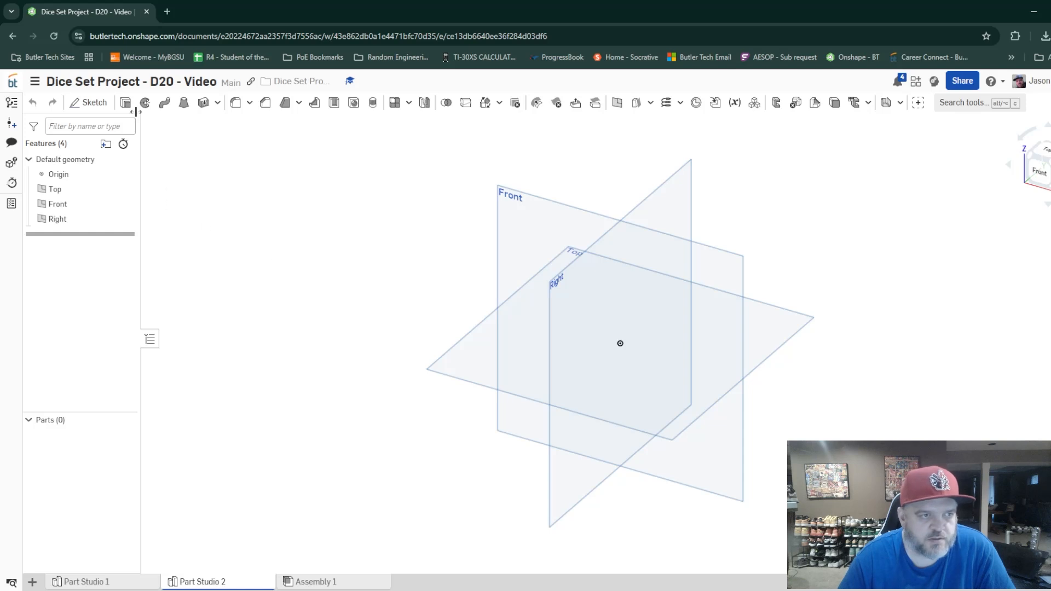
left_click(93, 105)
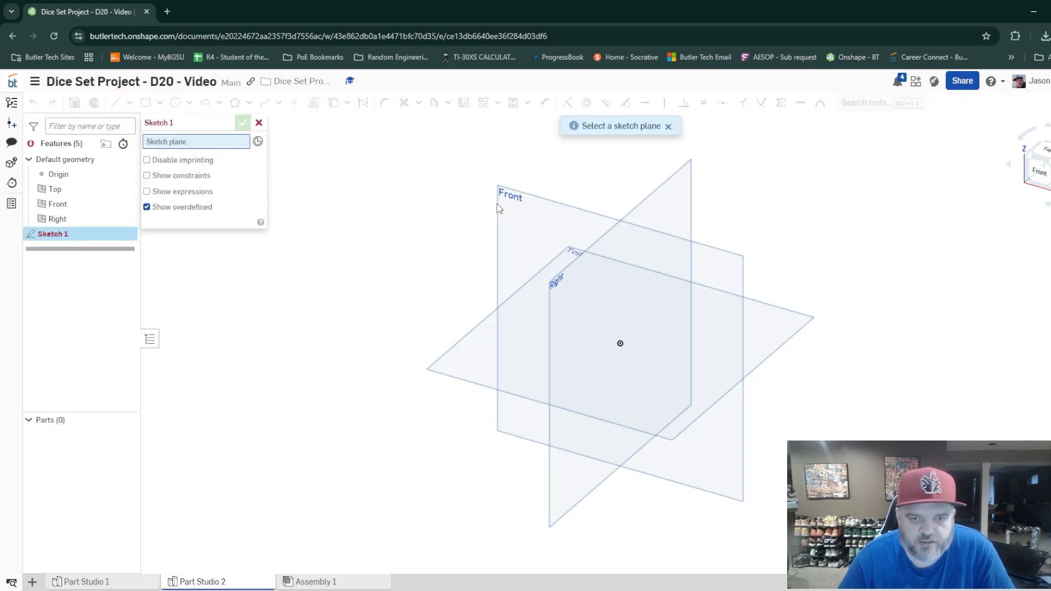
left_click(517, 202)
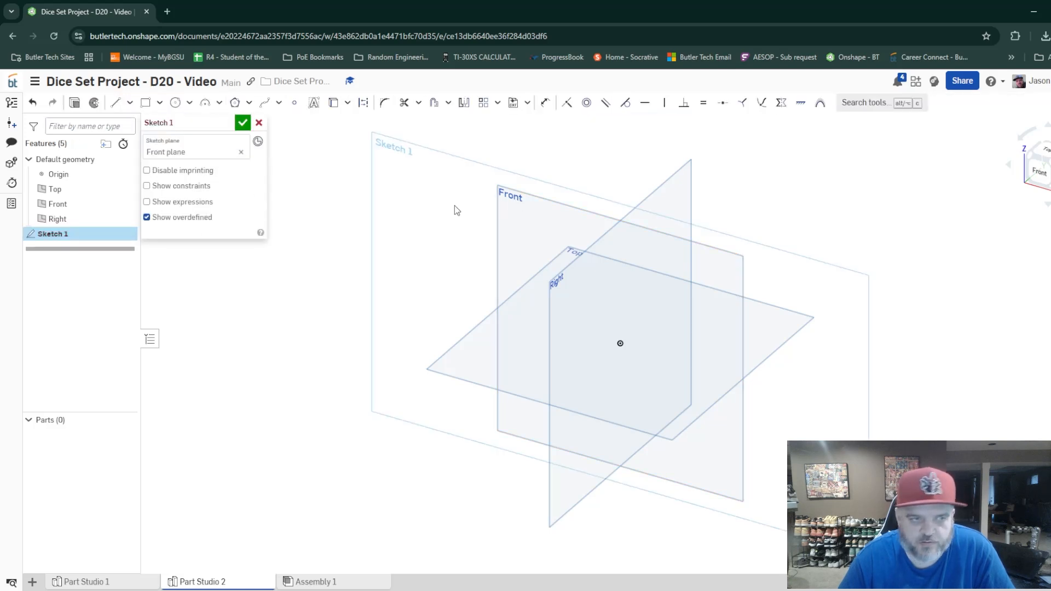
Draw a vertical line upward from the origin with a length of 0.5.
left_click(117, 103)
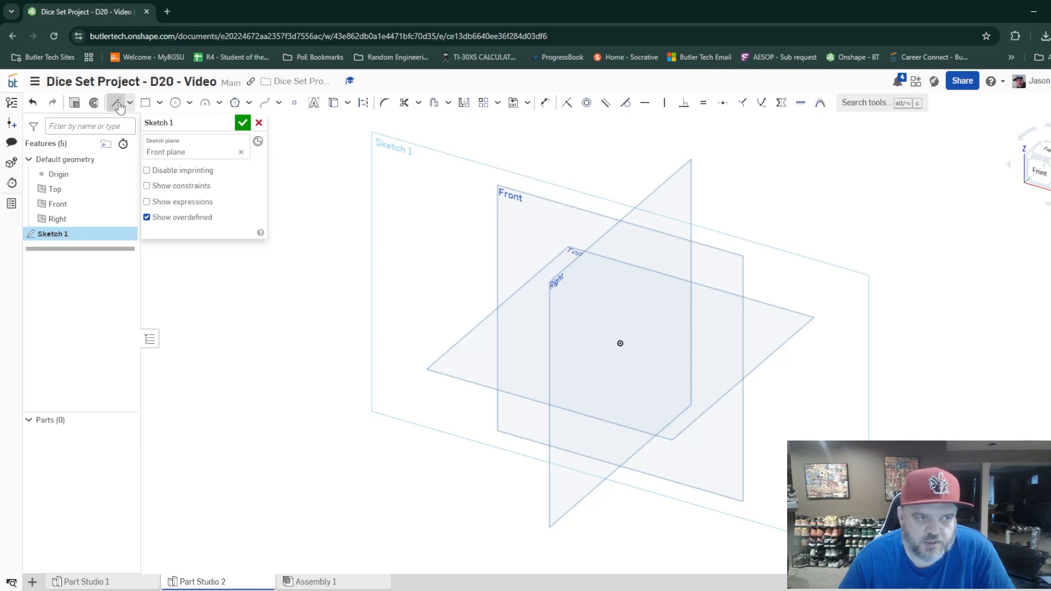
left_click(620, 343)
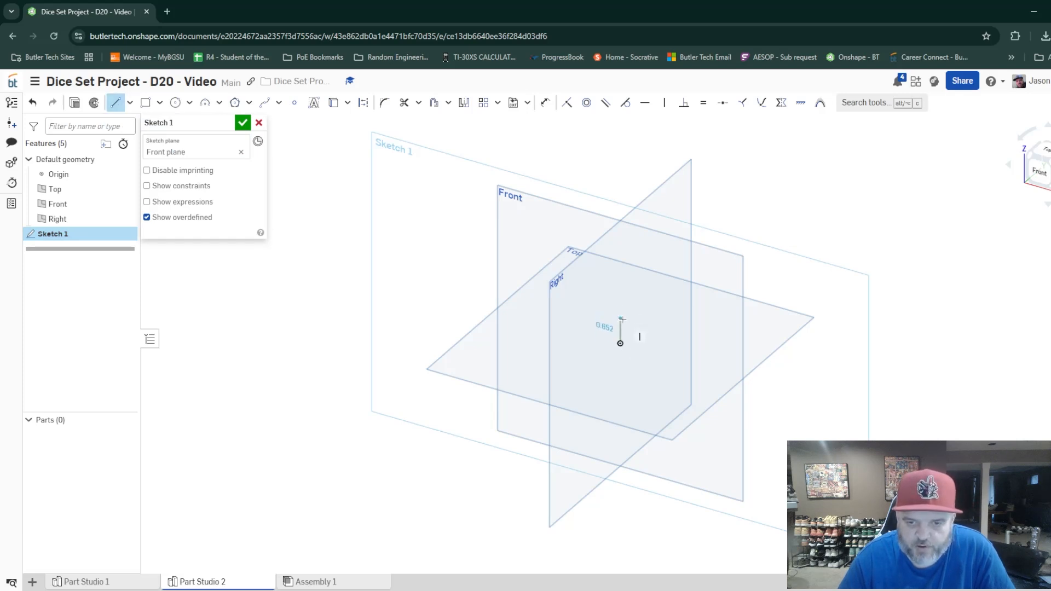
left_click(621, 322)
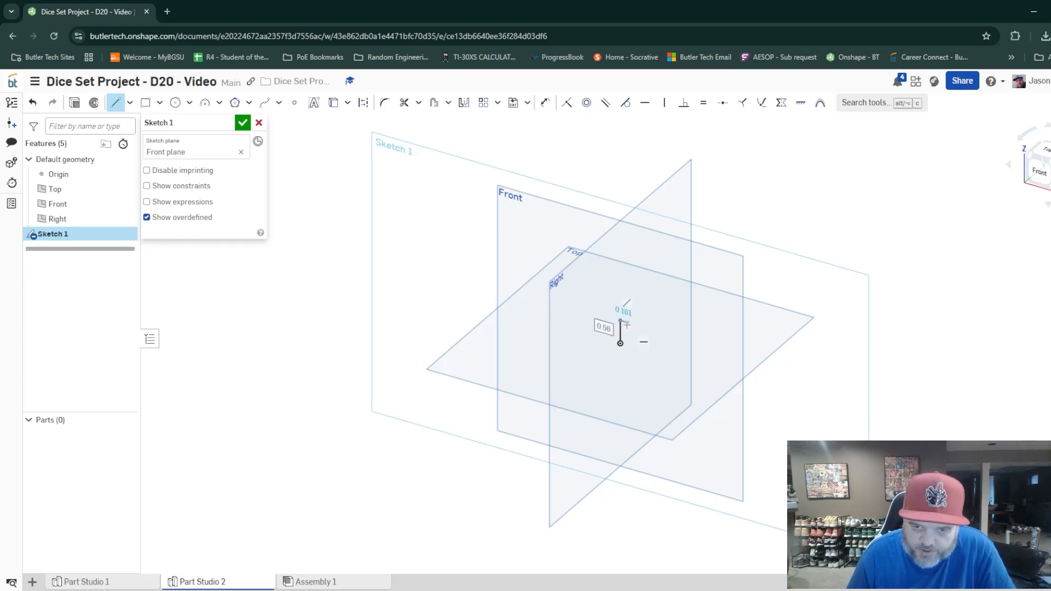
type(".5")
key("Return")
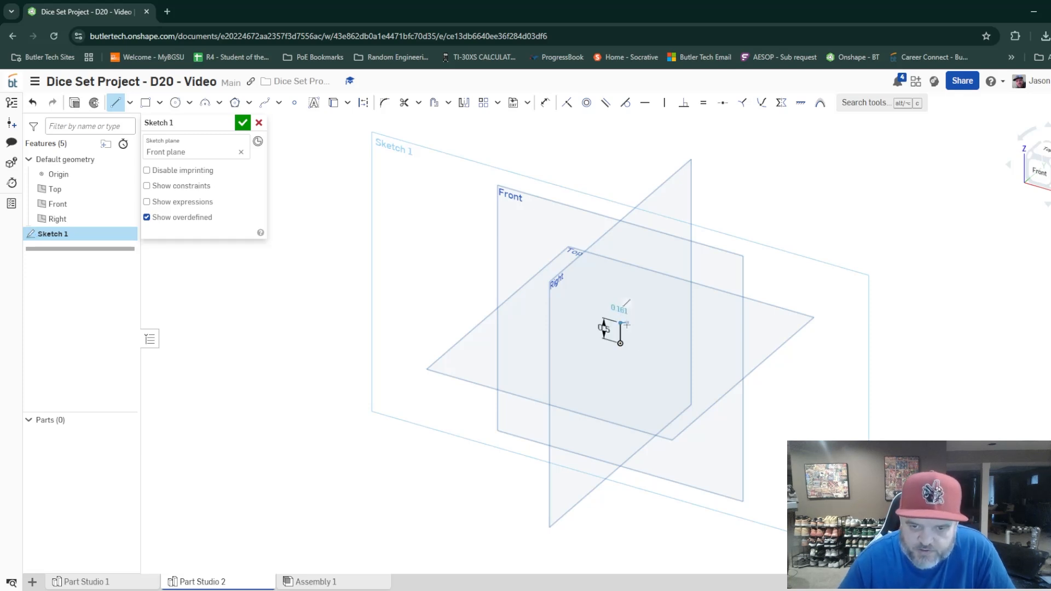
right_click(627, 324)
left_click(678, 334)
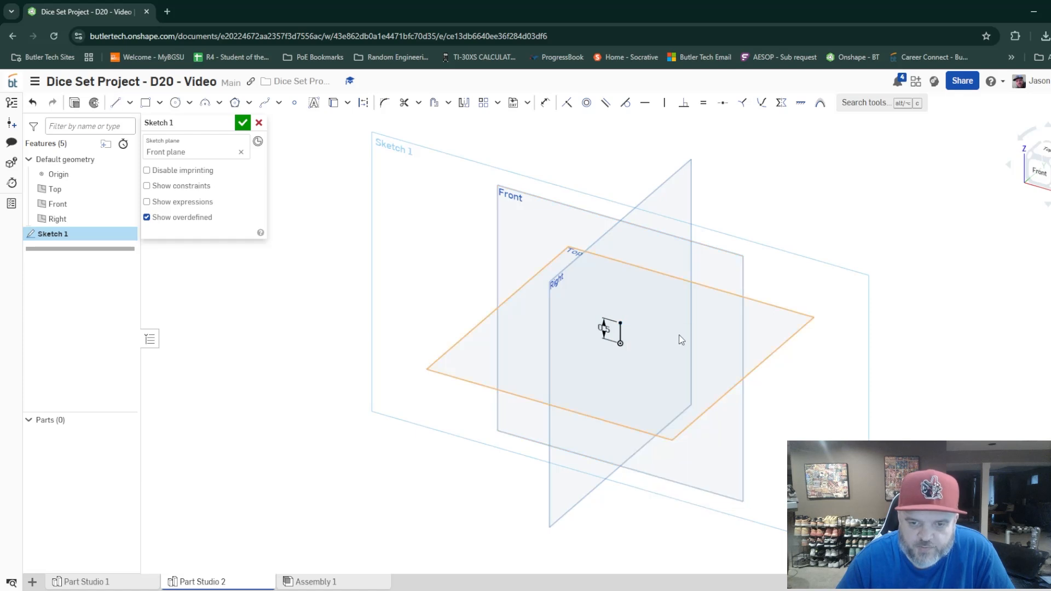
Mirror the vertical line across the Top plane and finish the Front plane sketch.
right_click_drag(727, 354, 725, 376)
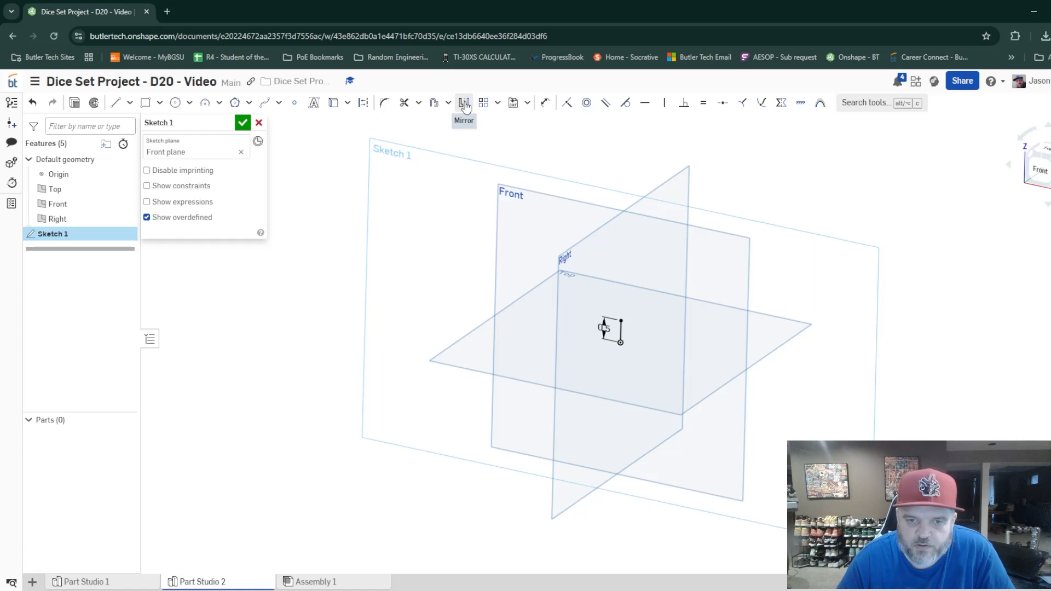
left_click(464, 106)
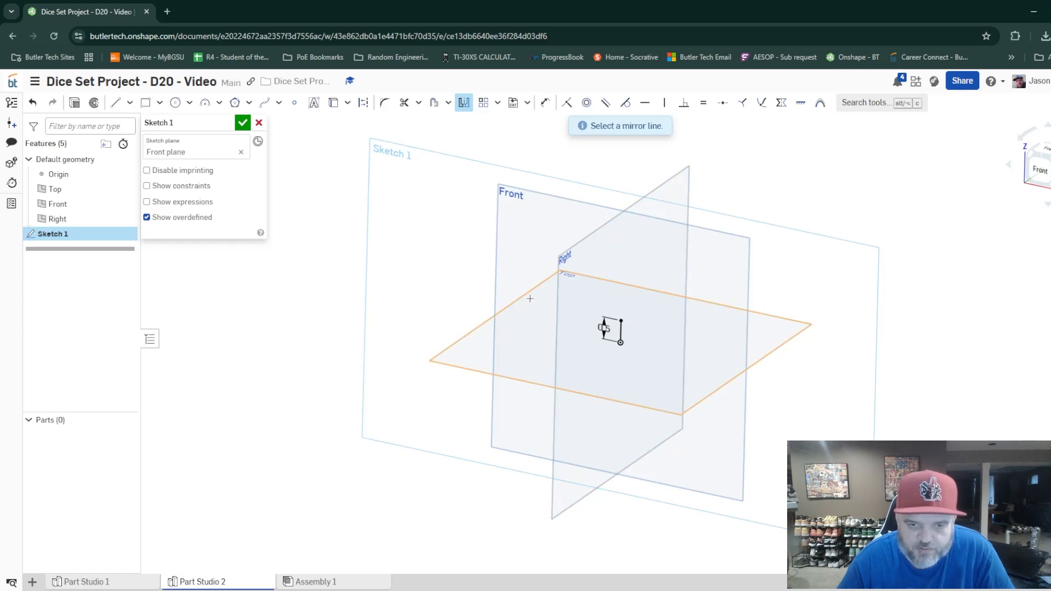
left_click(552, 316)
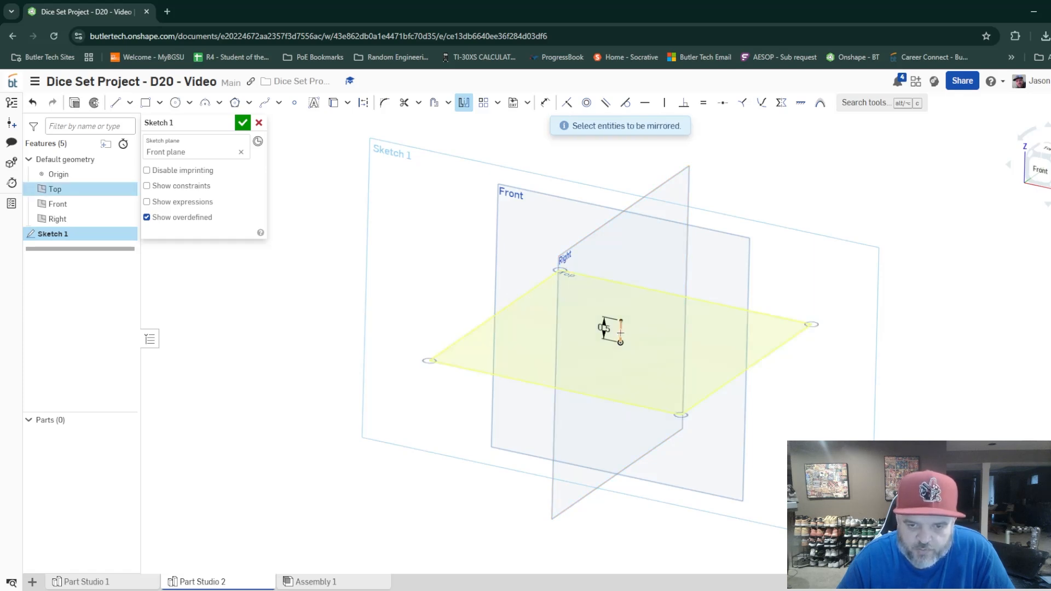
left_click(621, 332)
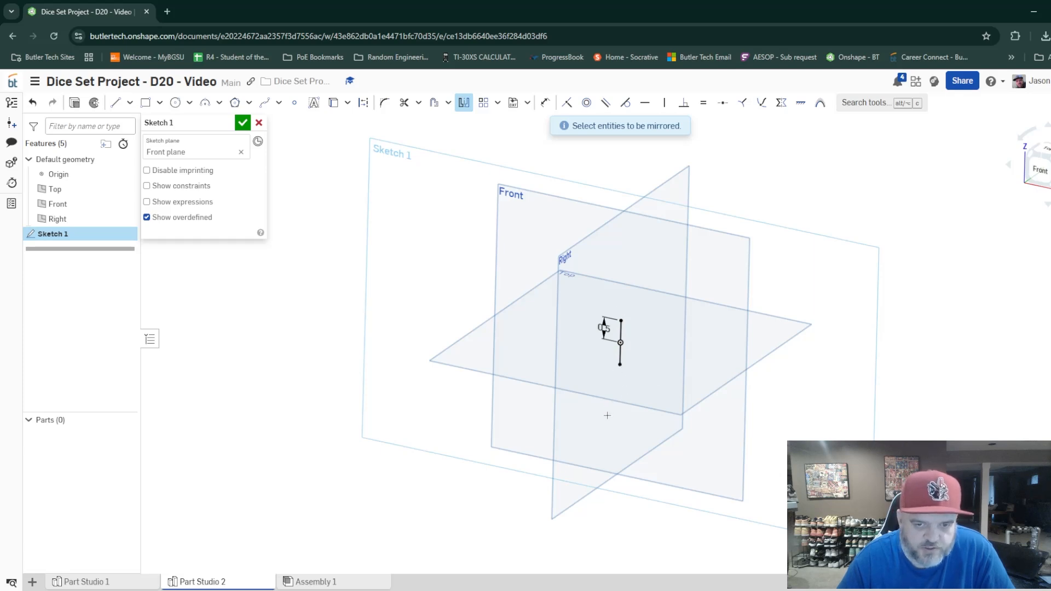
left_click(243, 124)
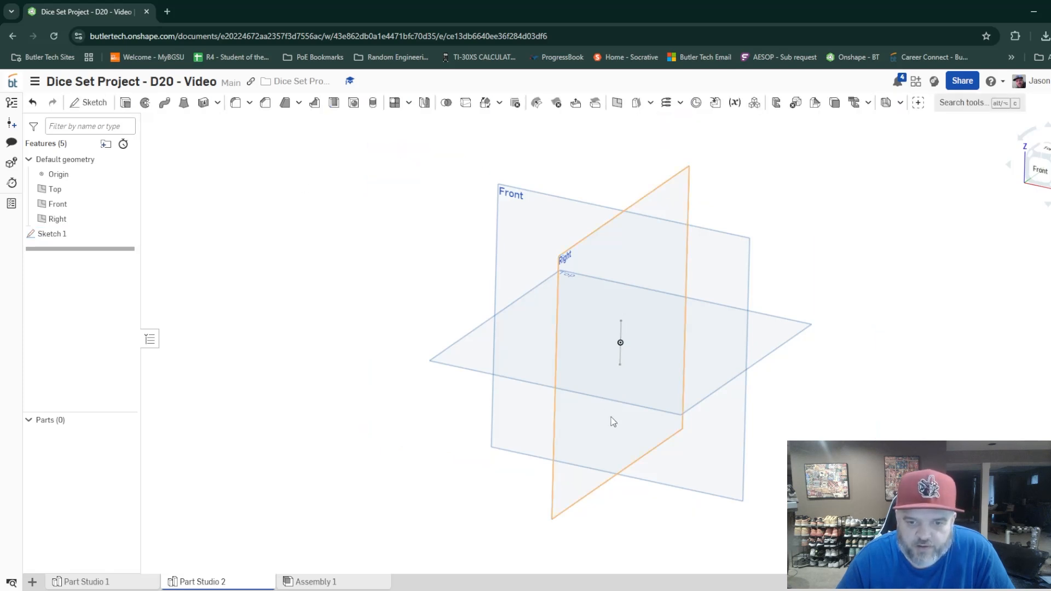
Start a sketch on the Right plane and draw a horizontal line from the origin with a length of 0.5.
left_click(91, 107)
left_click(567, 258)
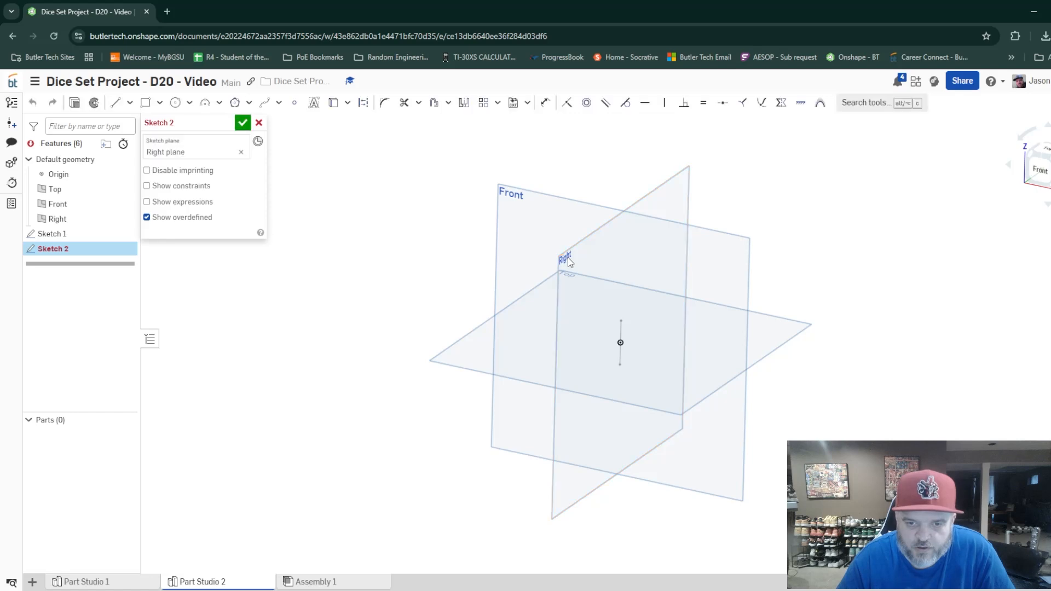
mouse_move(765, 409)
right_mouse_down()
mouse_move(678, 430)
mouse_move(743, 419)
right_mouse_up()
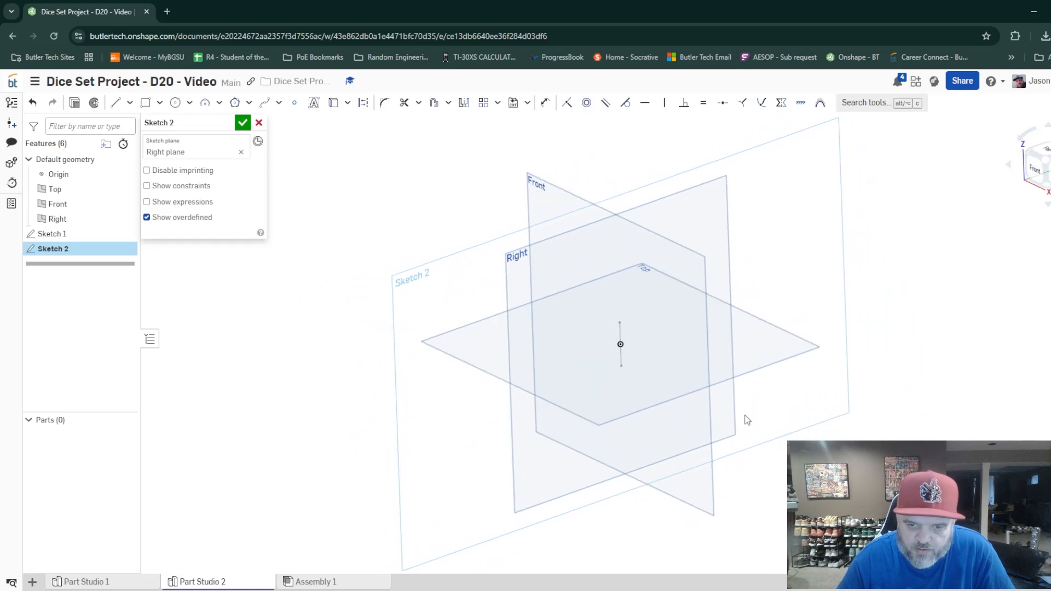
left_click(120, 106)
left_click(620, 344)
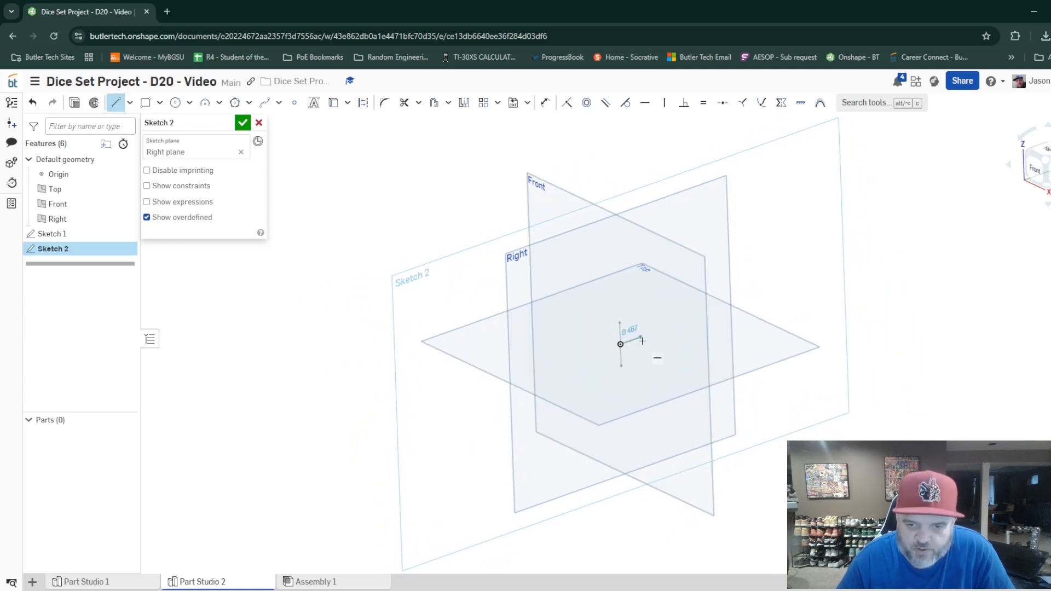
left_click(651, 333)
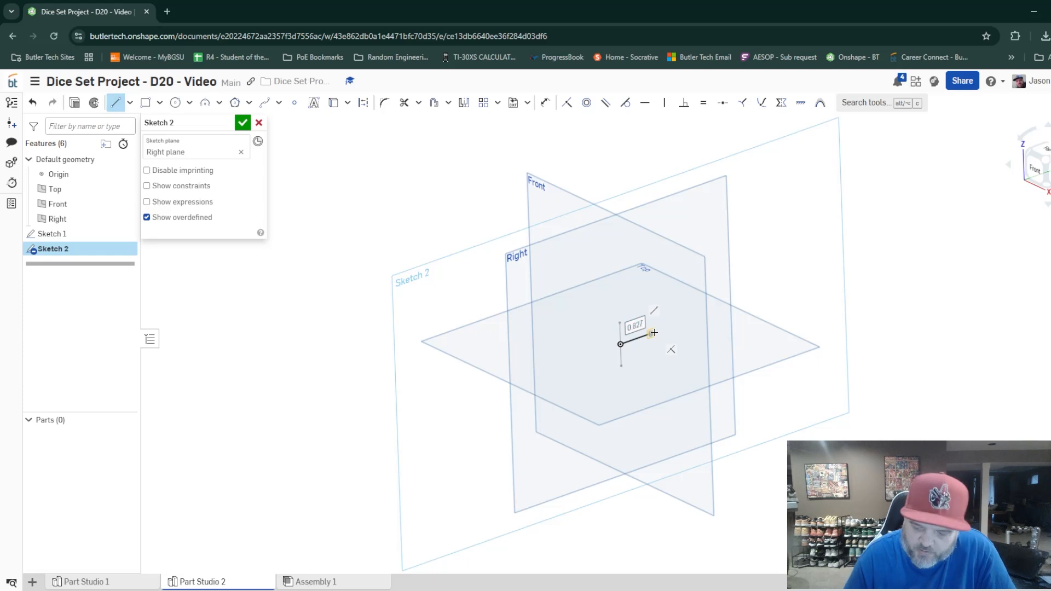
type(".5")
key("Return")
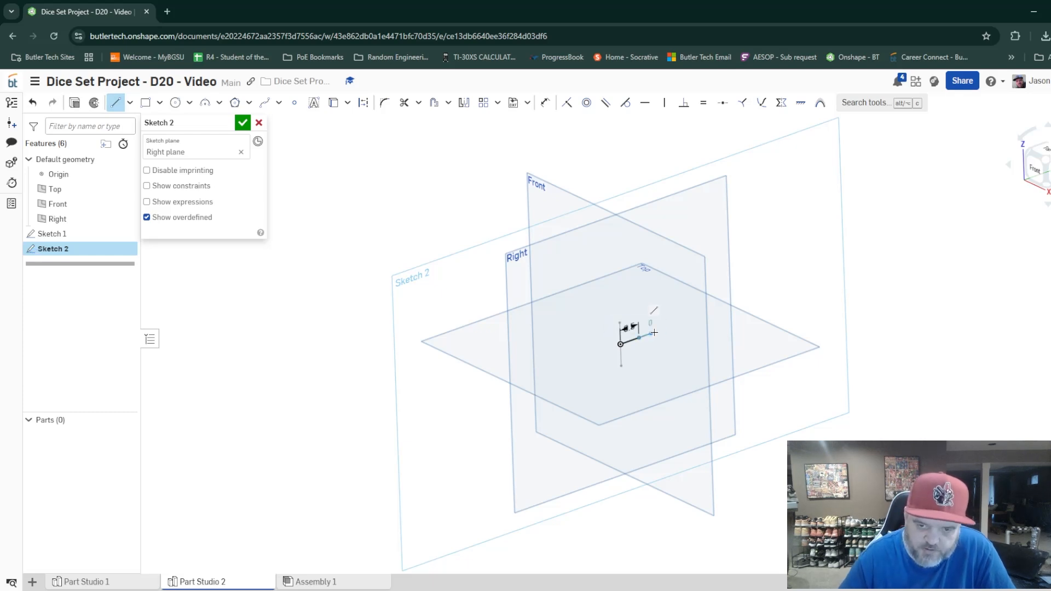
right_click(648, 329)
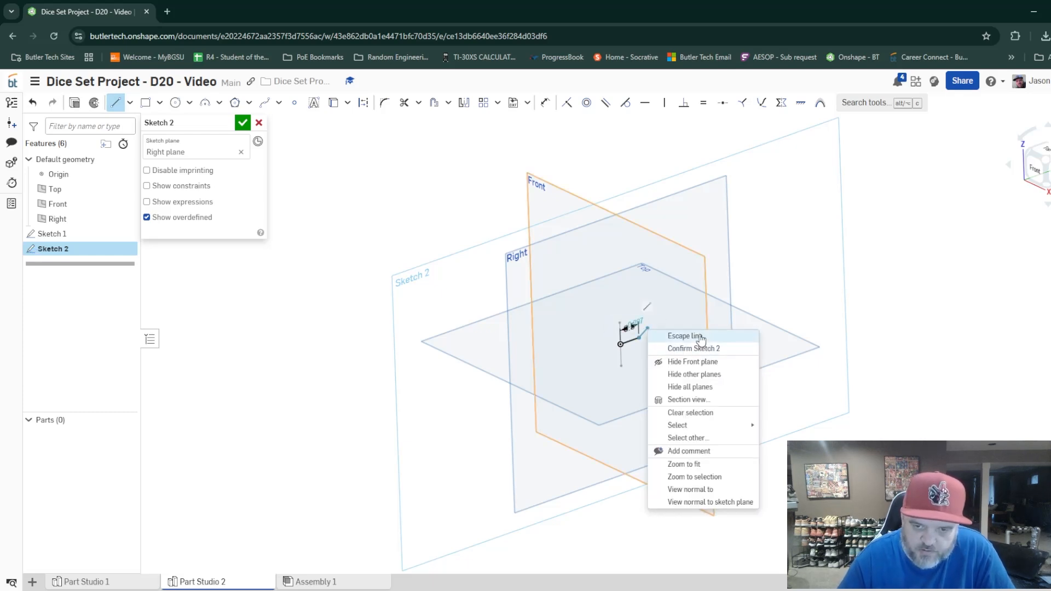
left_click(684, 336)
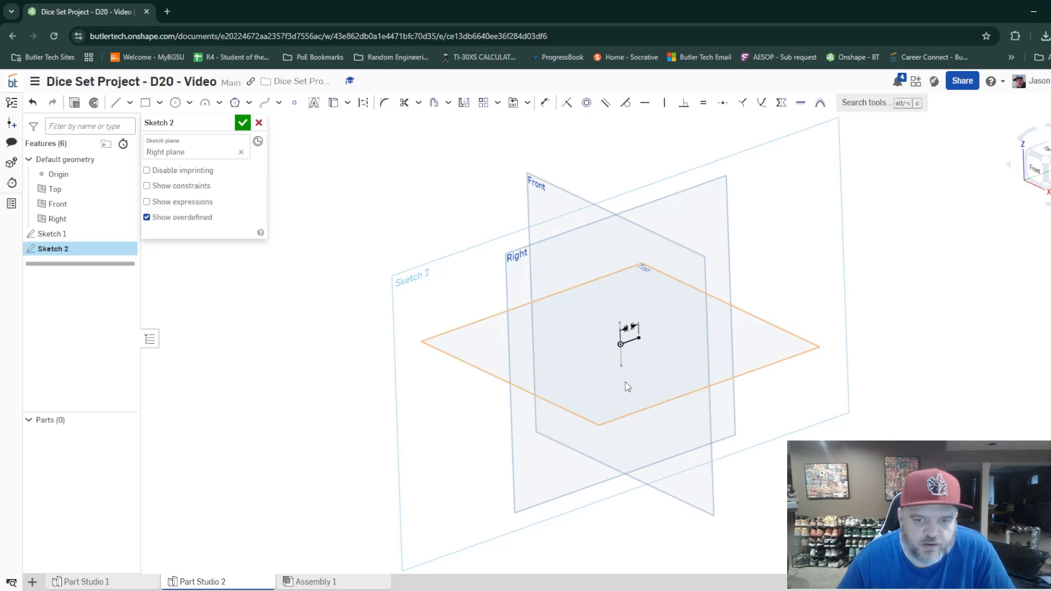
Mirror the horizontal line across the Front plane and finish the Right plane sketch.
left_click(464, 102)
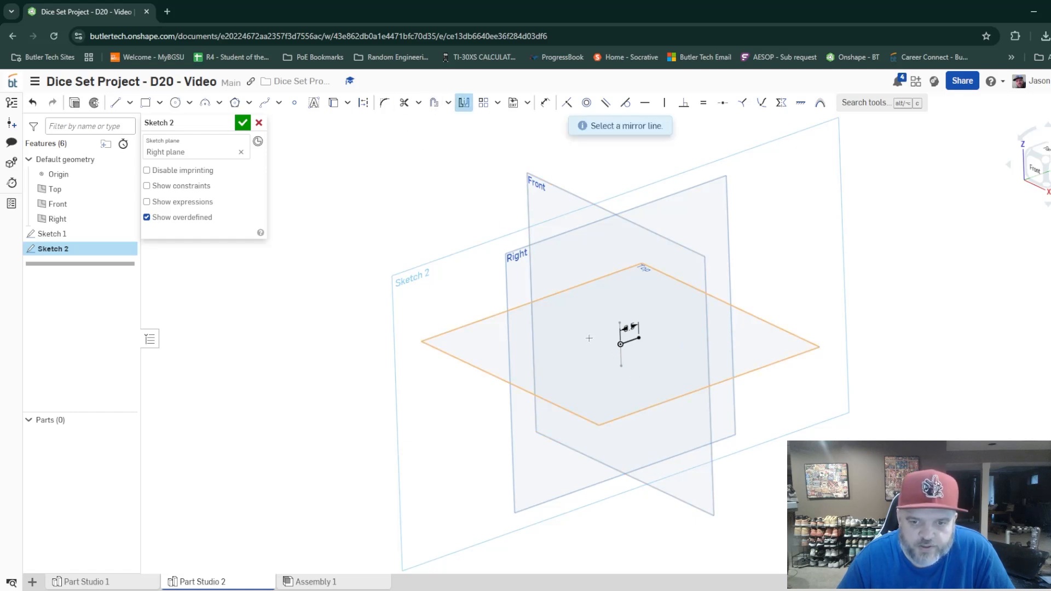
left_click(539, 186)
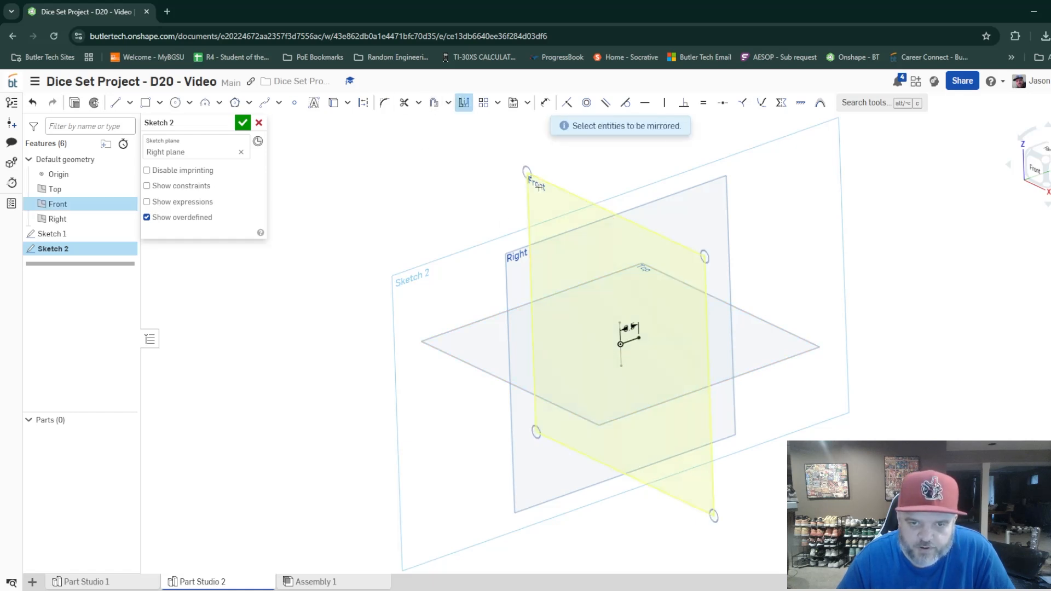
left_click(636, 340)
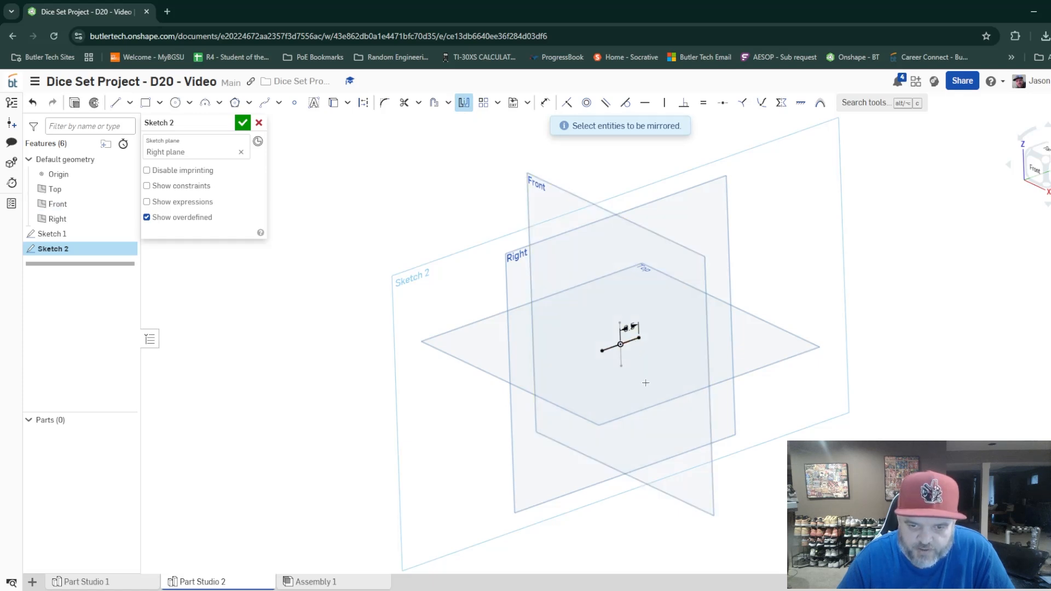
left_click(243, 122)
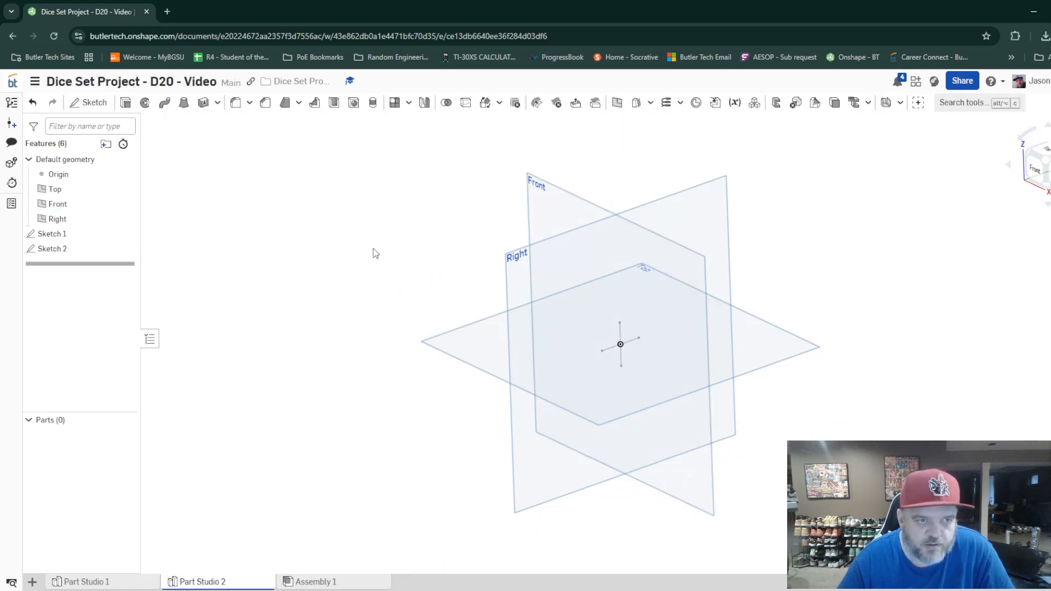
Start a sketch on the Top plane and draw a line from the origin, perpendicular to the Right plane, with a length of 0.5.
right_click_drag(759, 441, 743, 431)
scroll(710, 410, "up", 3)
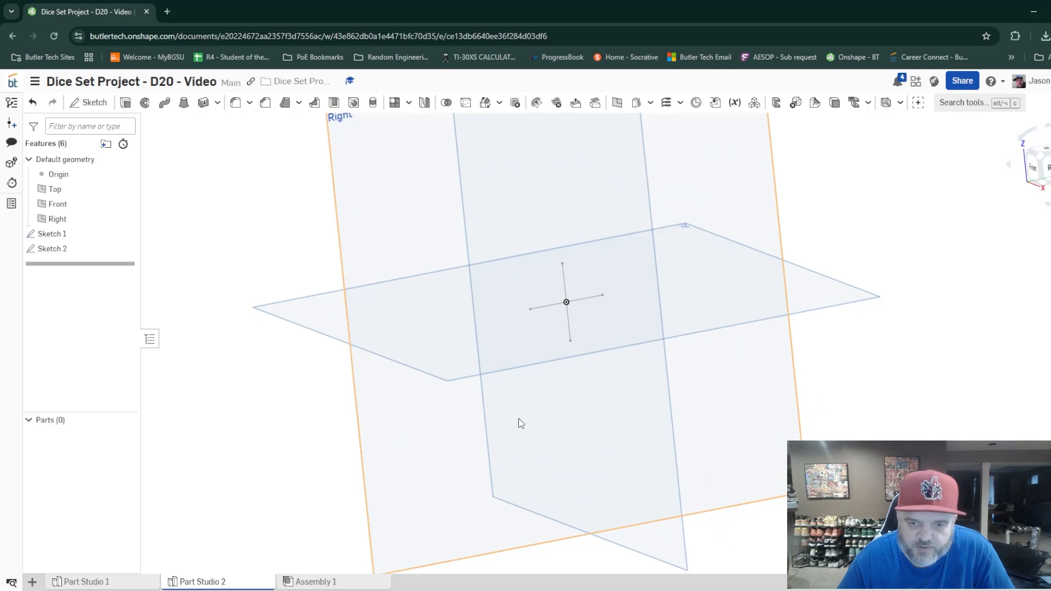
right_click_drag(517, 418, 638, 450)
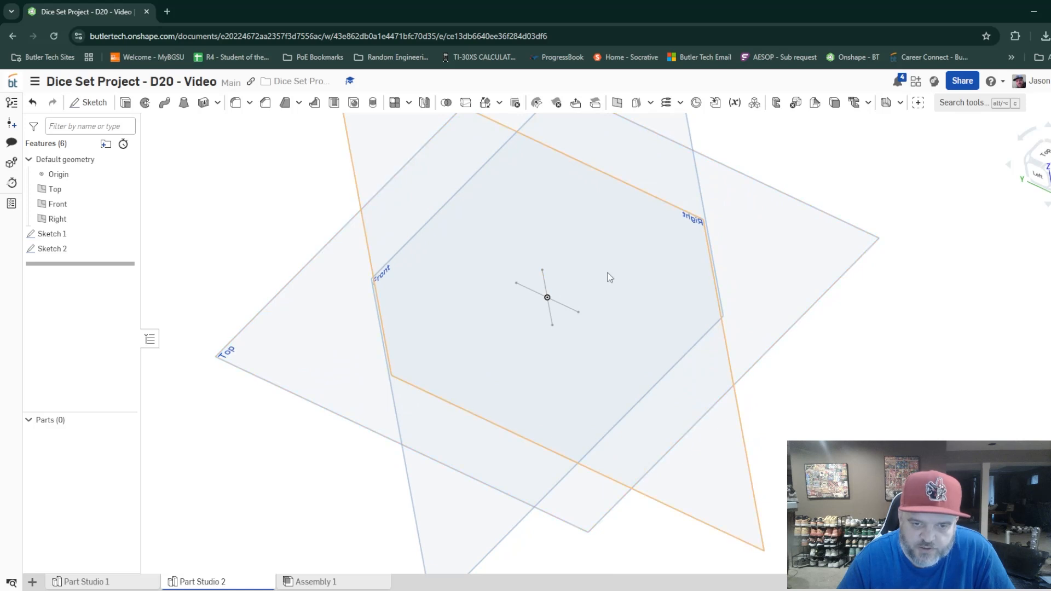
left_click(87, 102)
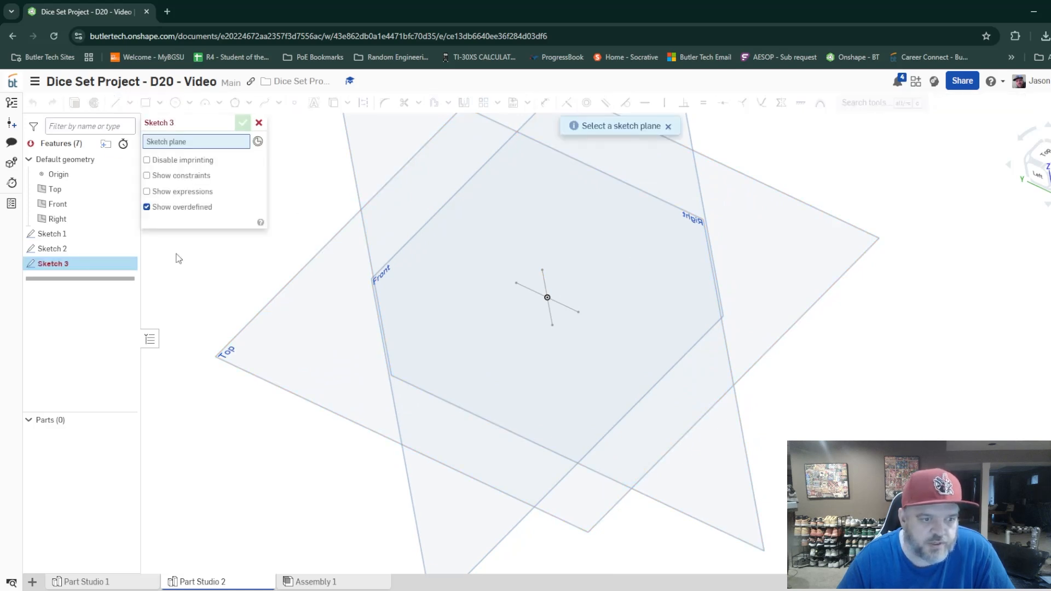
left_click(231, 357)
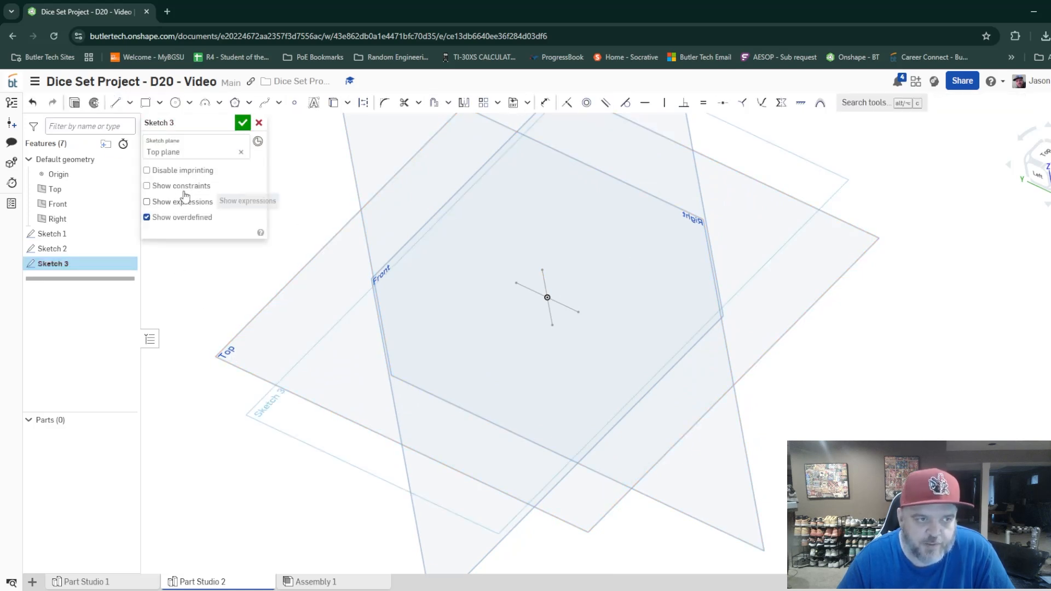
key("l")
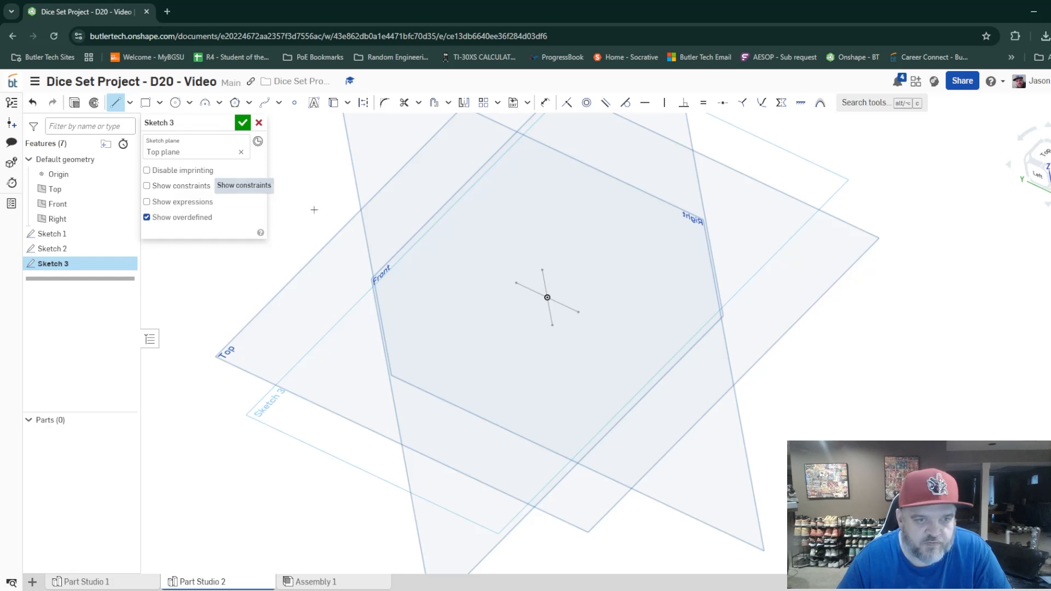
left_click(547, 297)
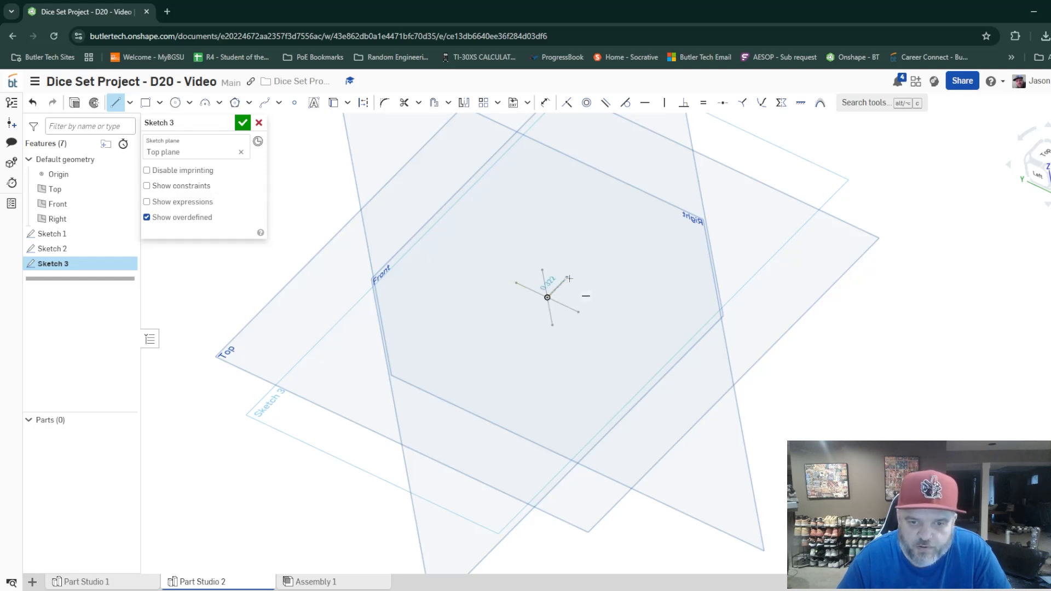
left_click(570, 276)
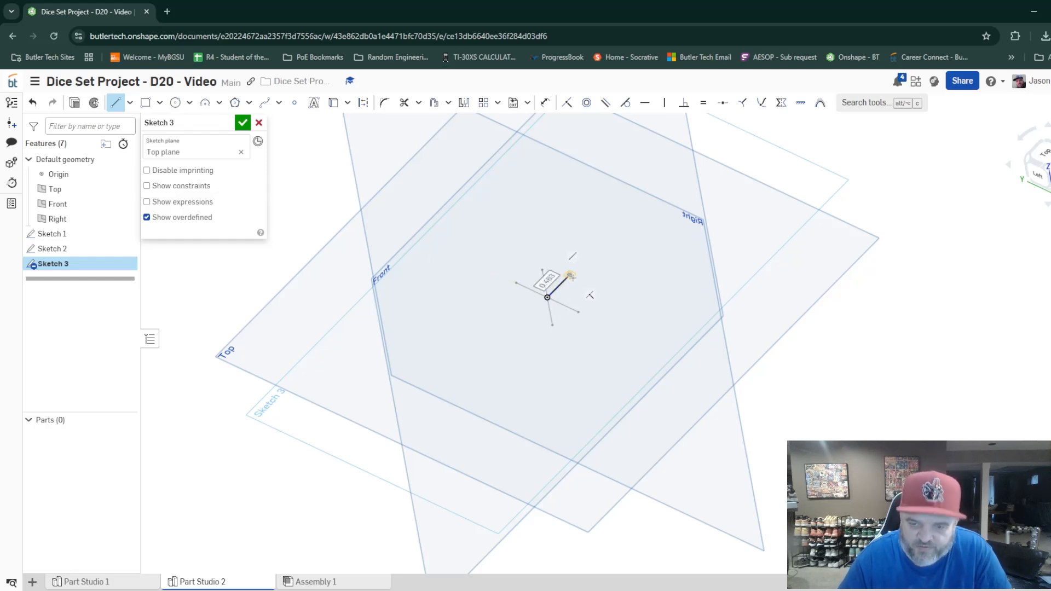
type(".5")
key("Return")
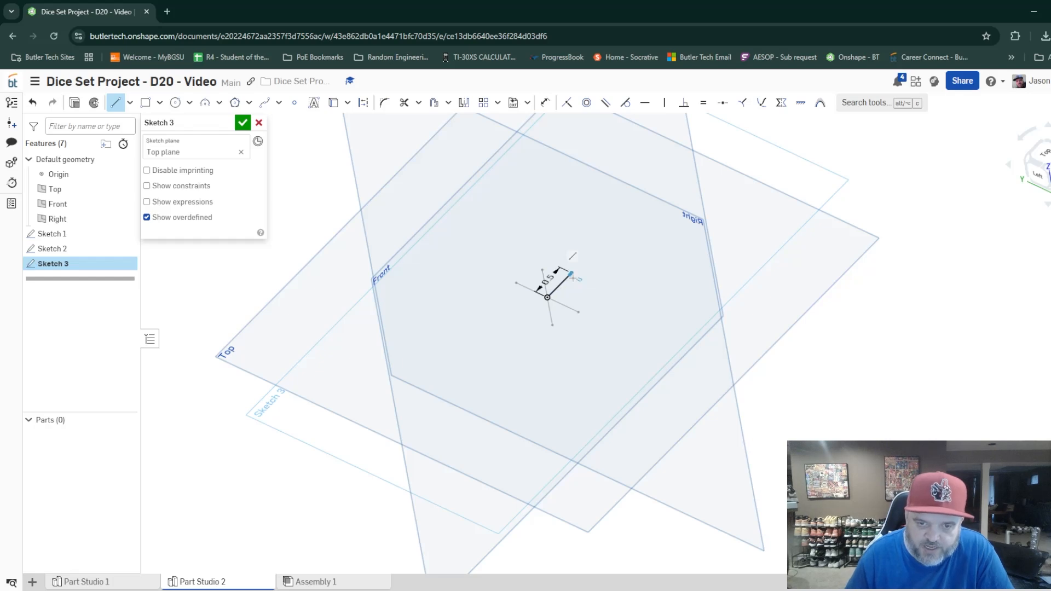
Mirror the 0.5 line across the Right plane and finish the Top plane sketch.
right_click(576, 289)
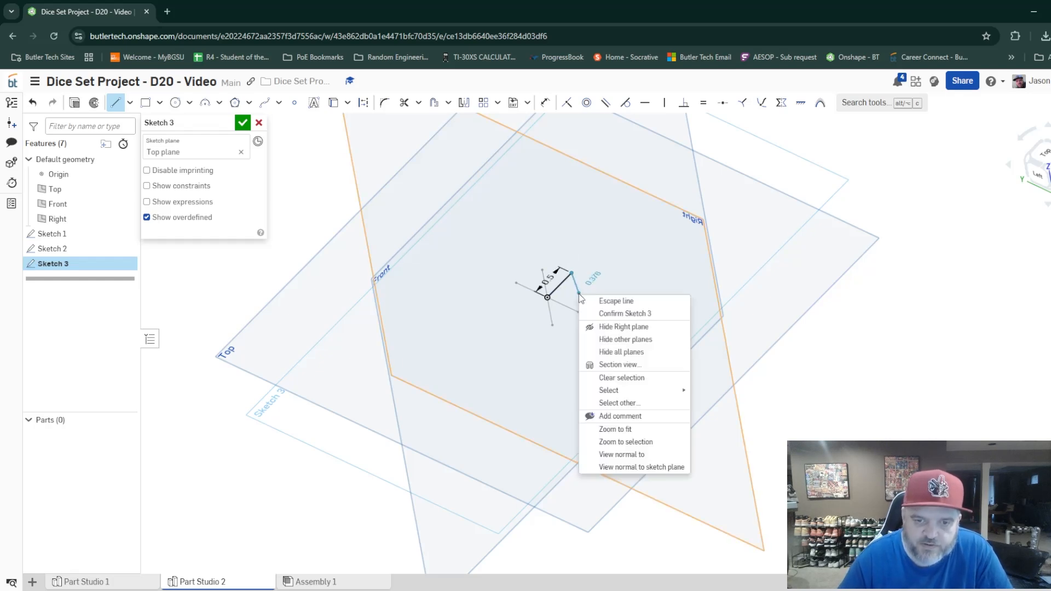
left_click(624, 303)
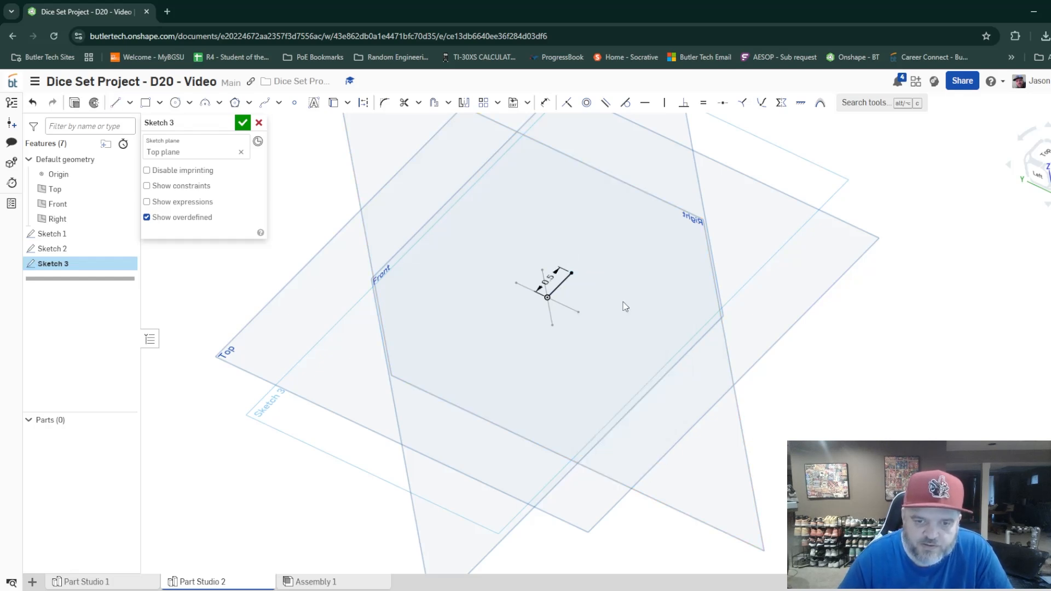
left_click(460, 109)
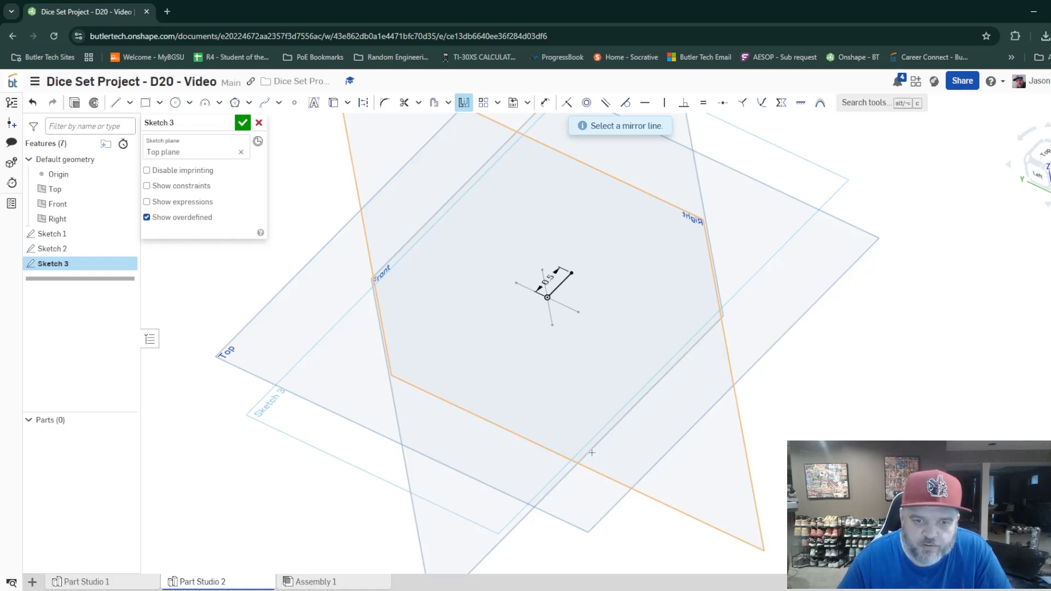
mouse_move(629, 390)
right_mouse_down()
mouse_move(620, 348)
mouse_move(620, 378)
right_mouse_up()
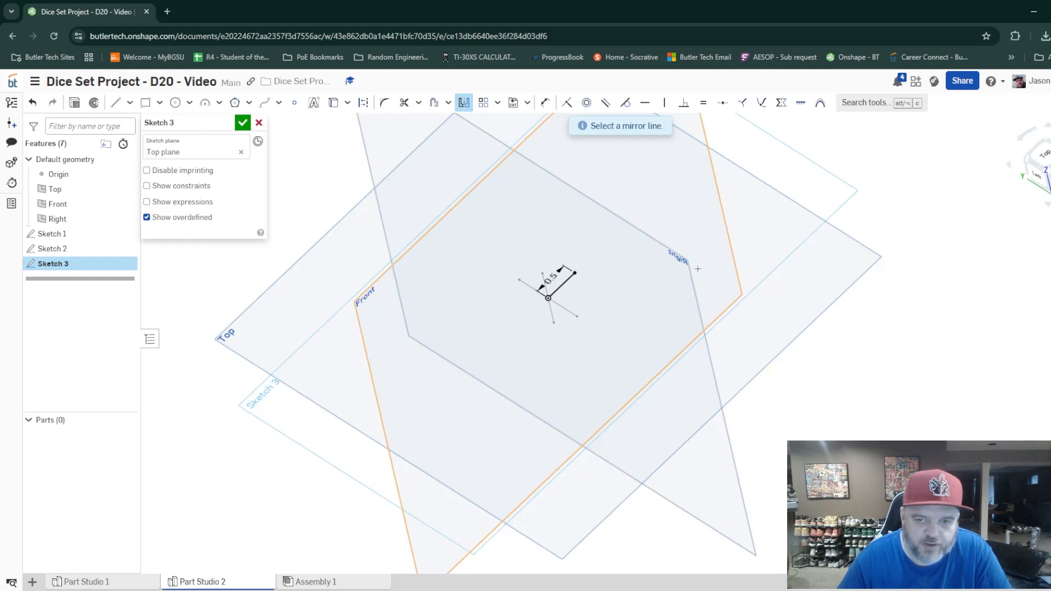
left_click(676, 262)
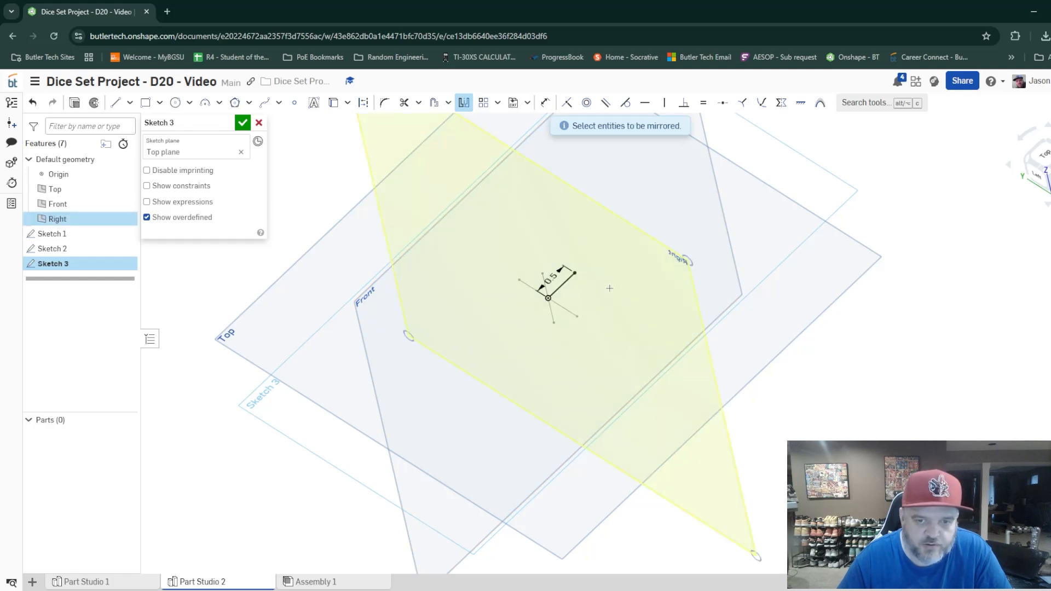
left_click(561, 287)
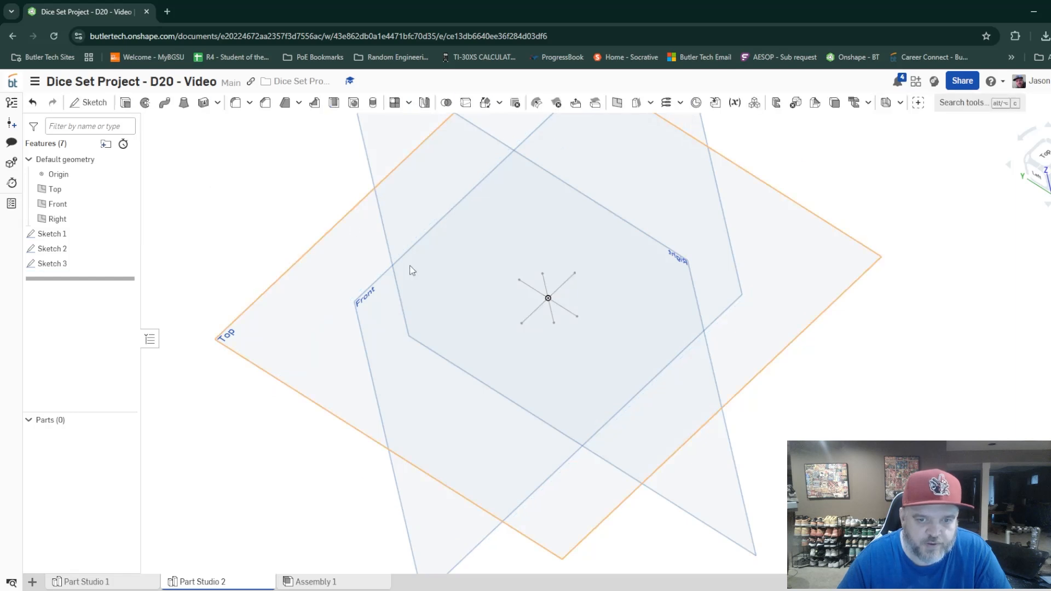
left_click(242, 123)
Extrude both vertical lines of Sketch 1 as a new surface, symmetric, with a depth of 2 in.
right_click_drag(620, 382, 567, 322)
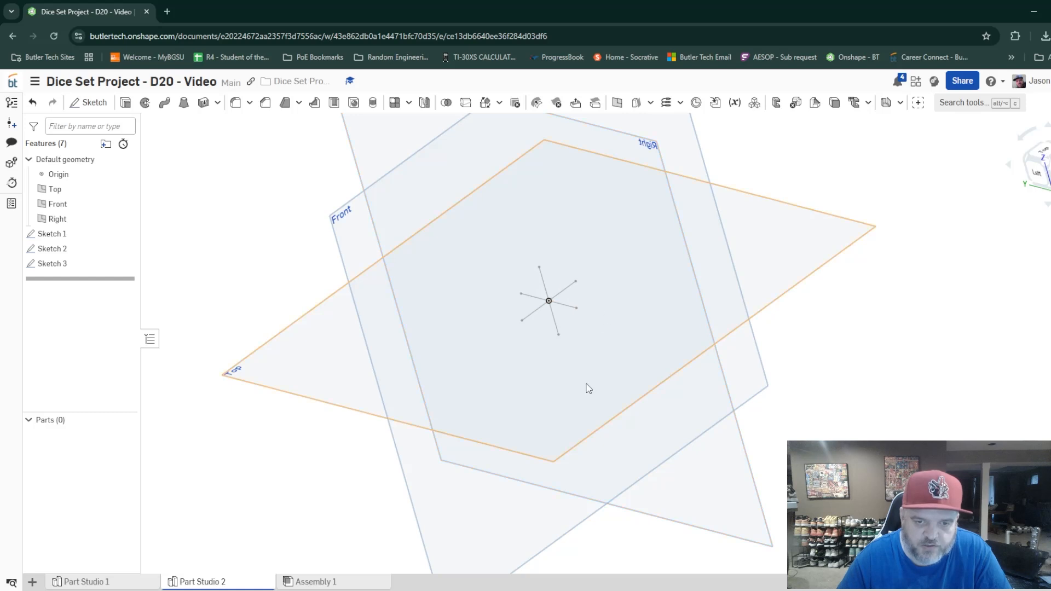
scroll(577, 390, "up", 2)
scroll(577, 388, "down", 2)
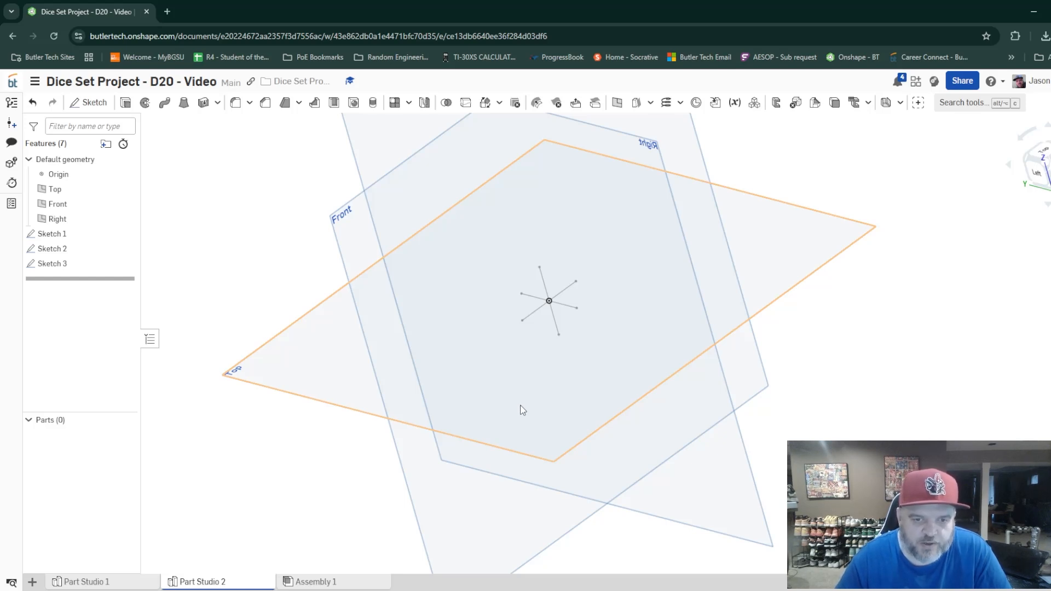
right_click_drag(521, 410, 538, 407)
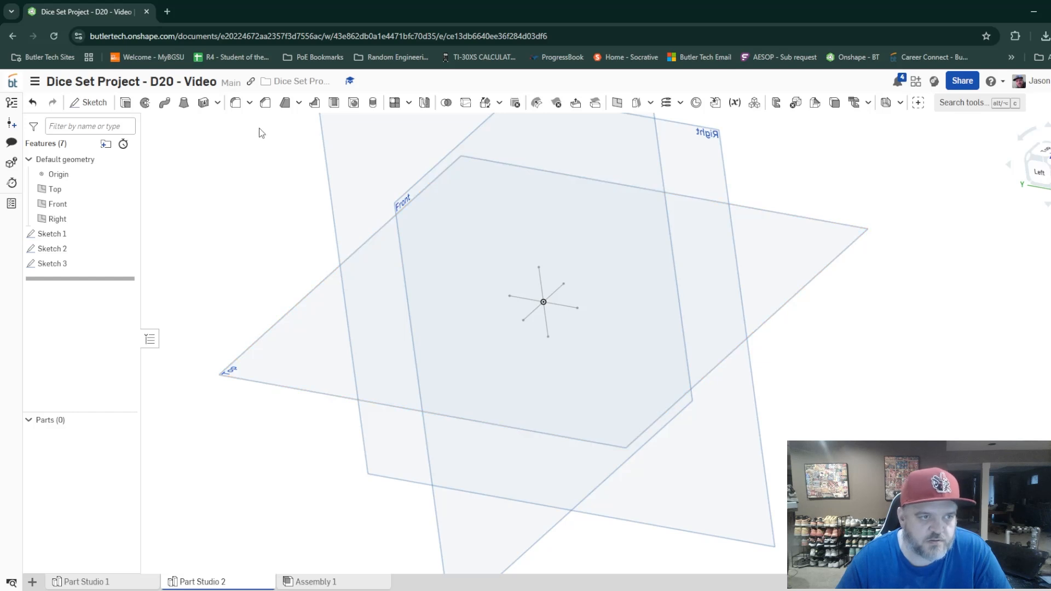
left_click(125, 103)
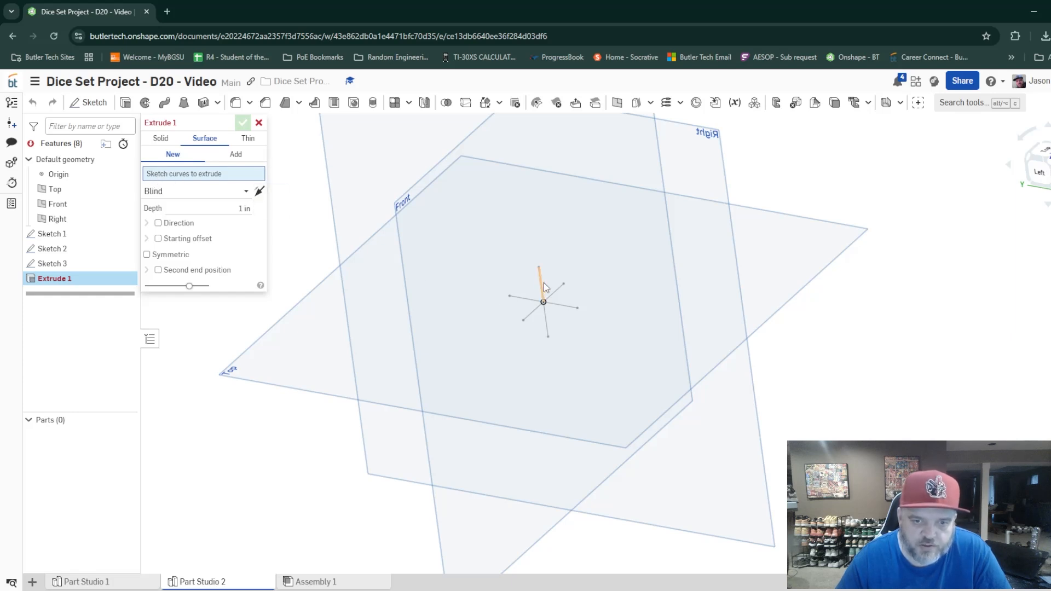
left_click(540, 284)
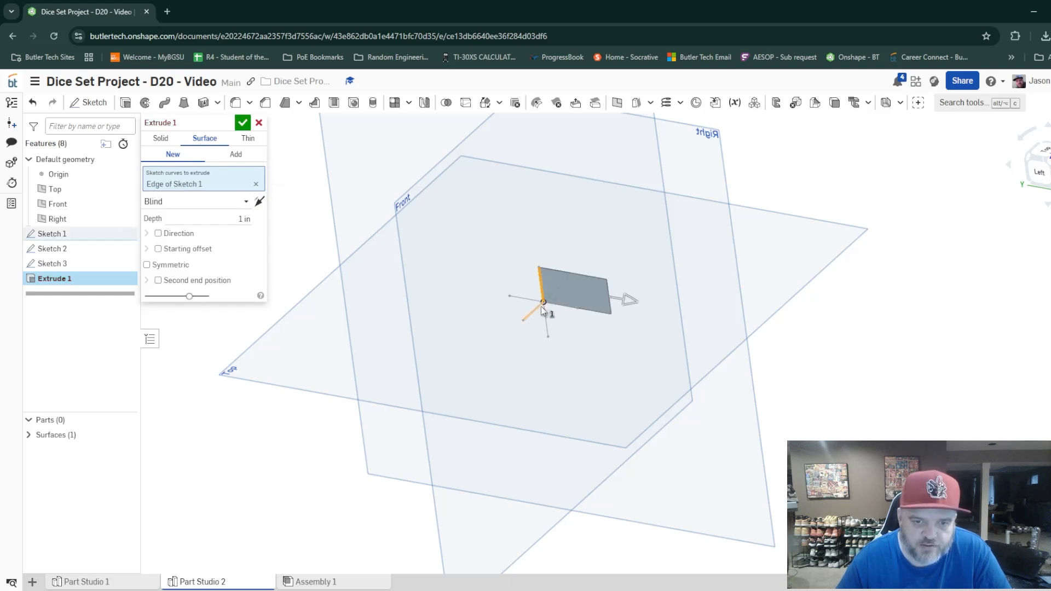
left_click(549, 329)
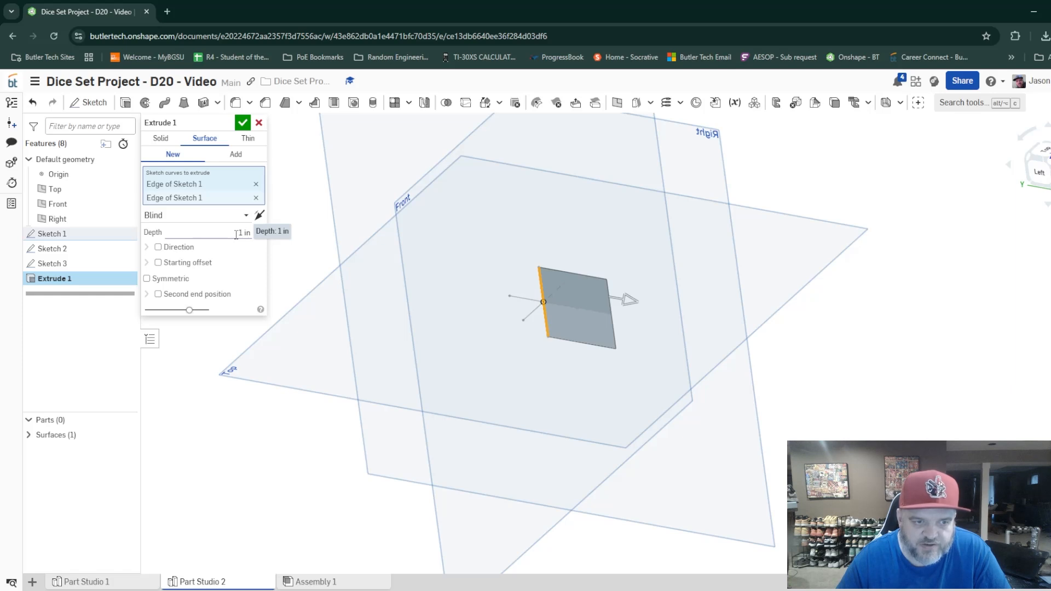
left_click(238, 234)
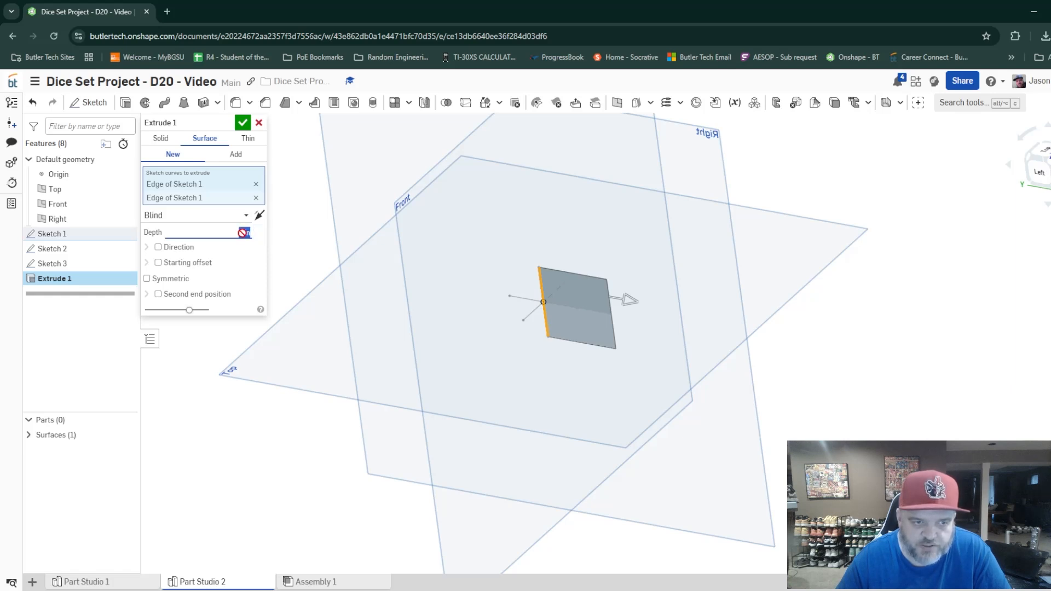
type("2")
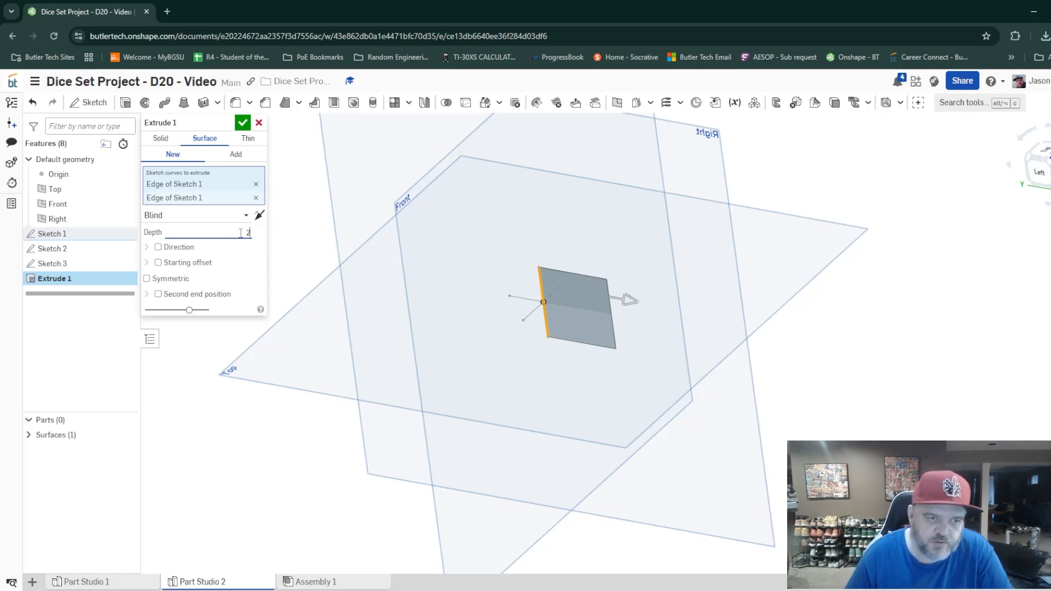
left_click(147, 279)
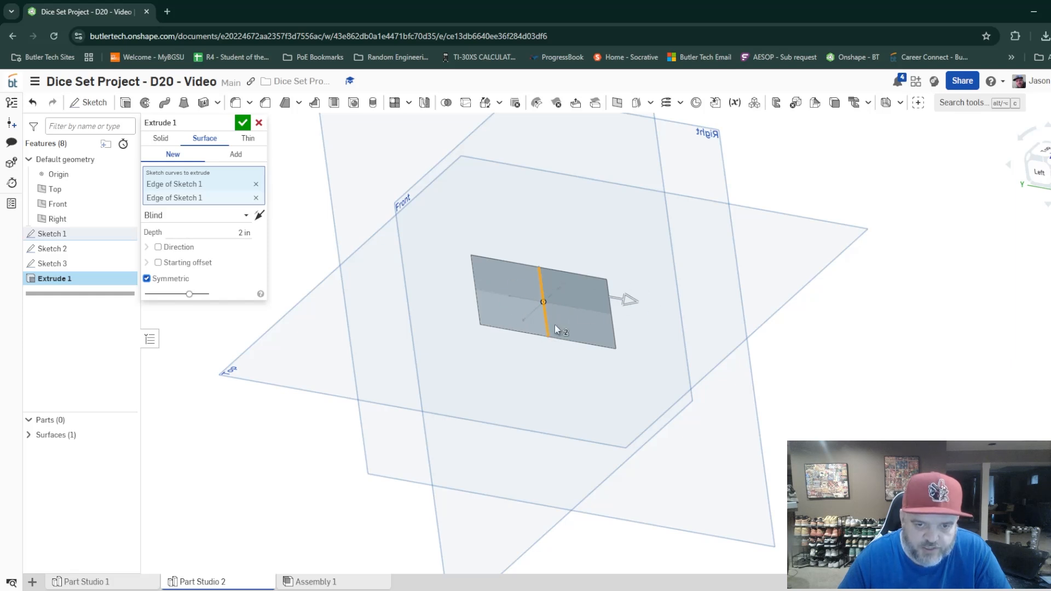
left_click(243, 123)
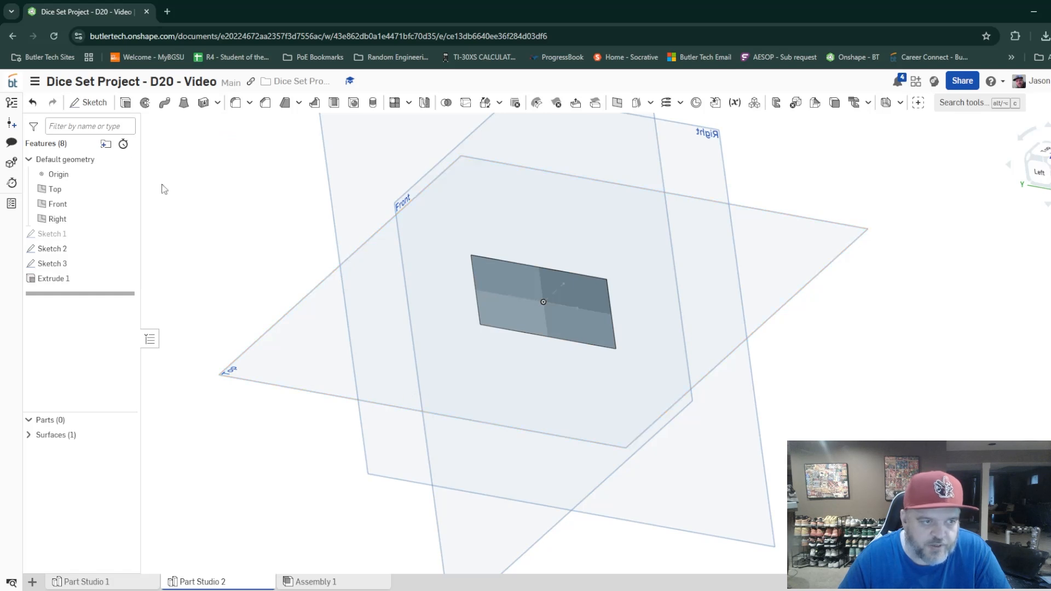
Extrude both lines of Sketch 3 as a new symmetric surface with a depth of 2 in.
left_click(125, 102)
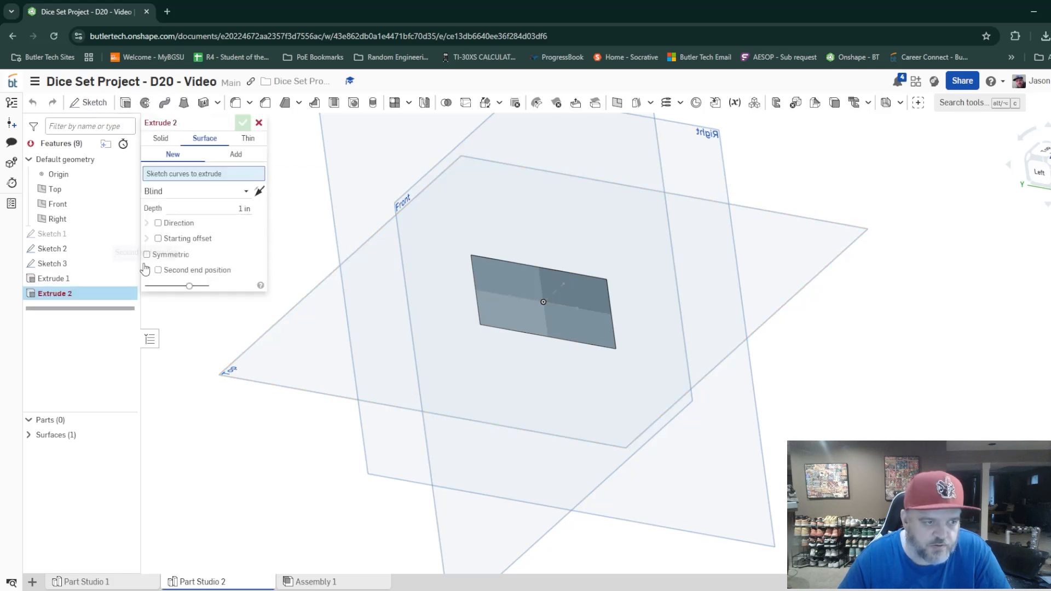
right_click_drag(596, 356, 604, 364)
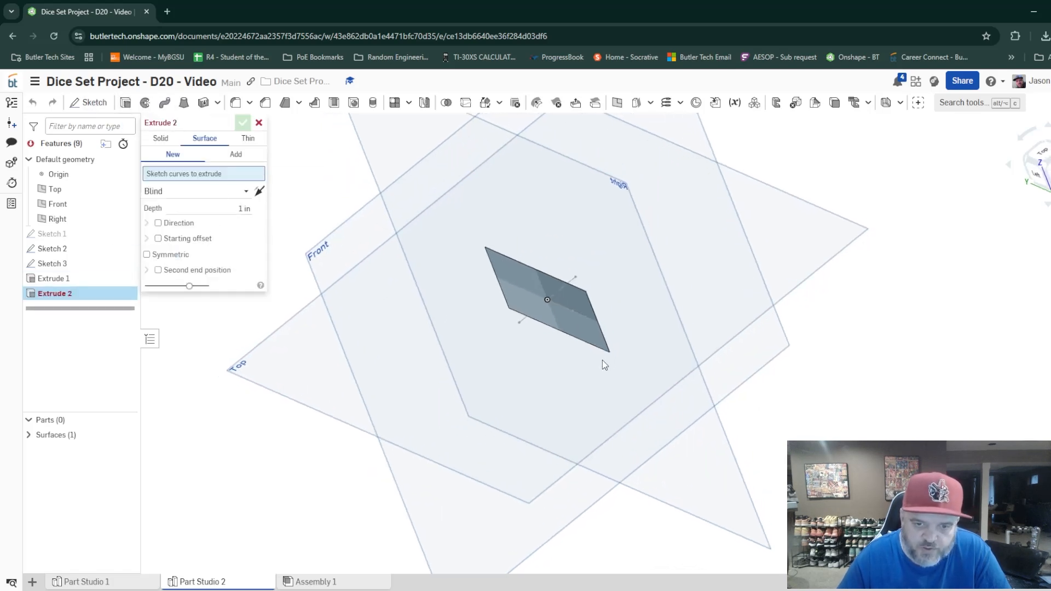
left_click(523, 324)
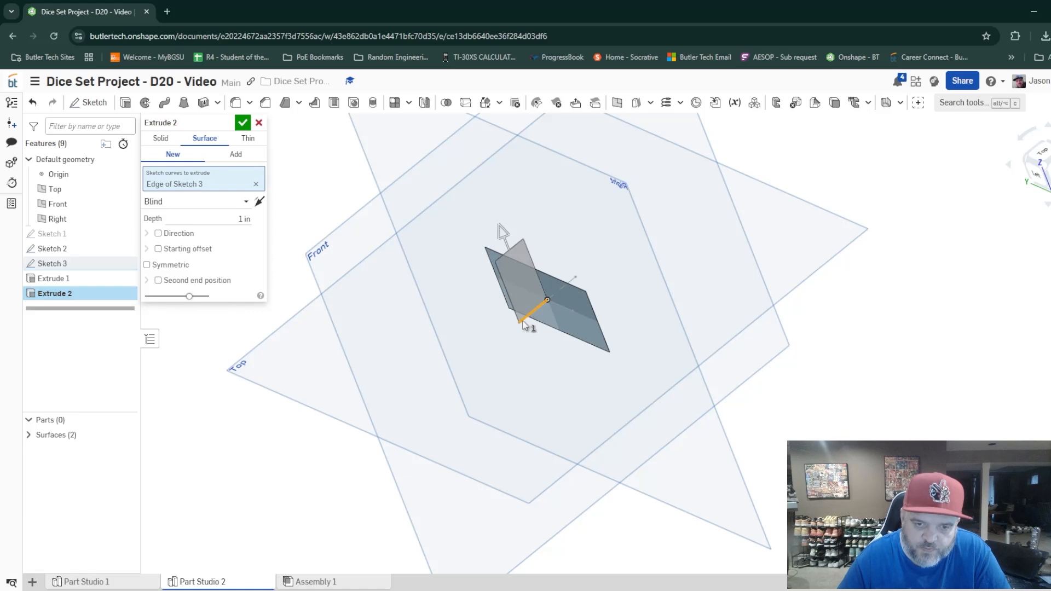
left_click(573, 283)
left_click(247, 233)
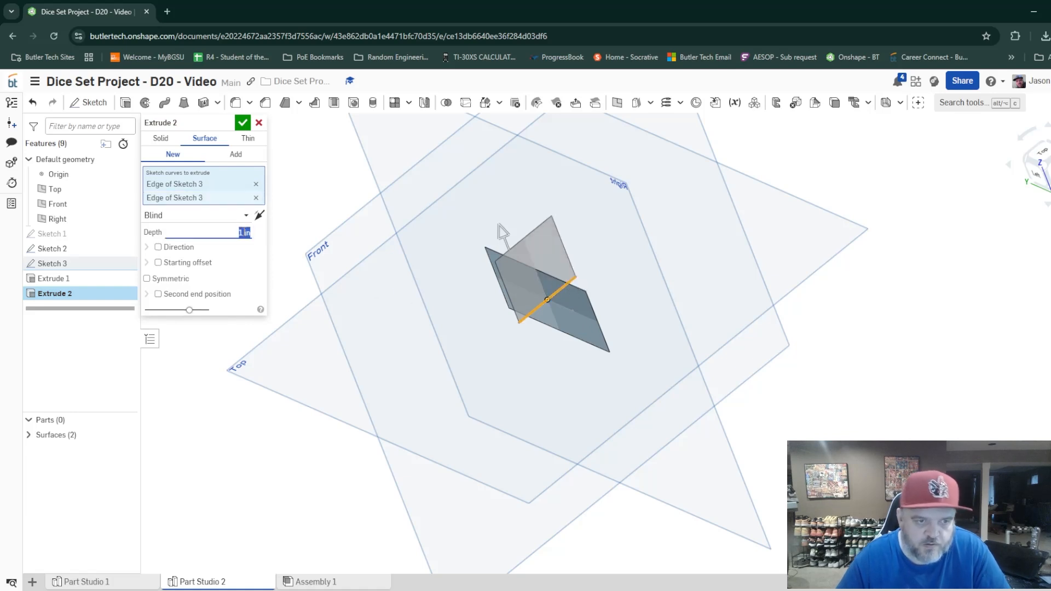
type("2")
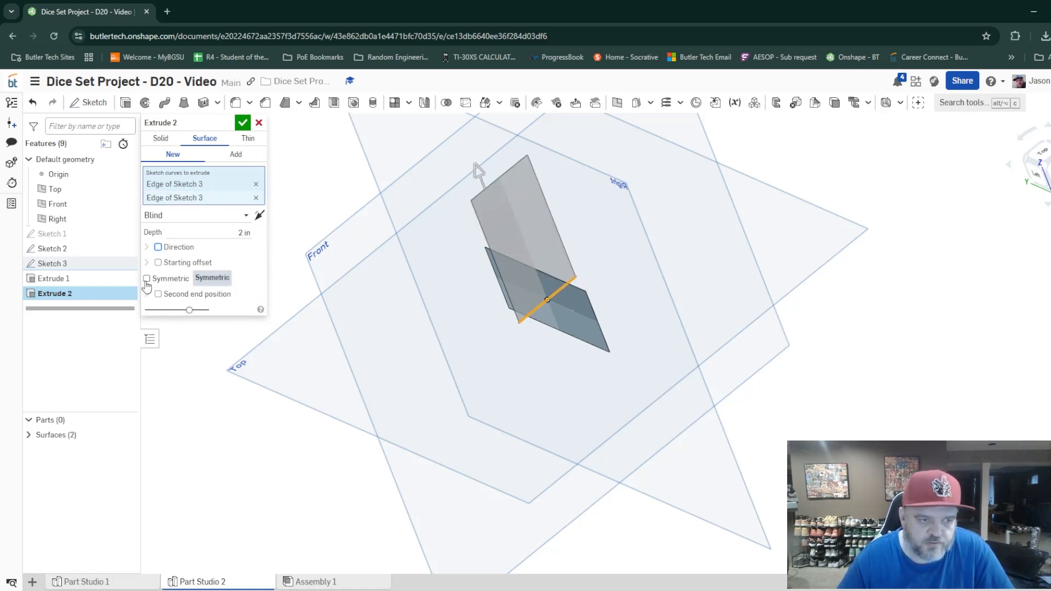
left_click(147, 279)
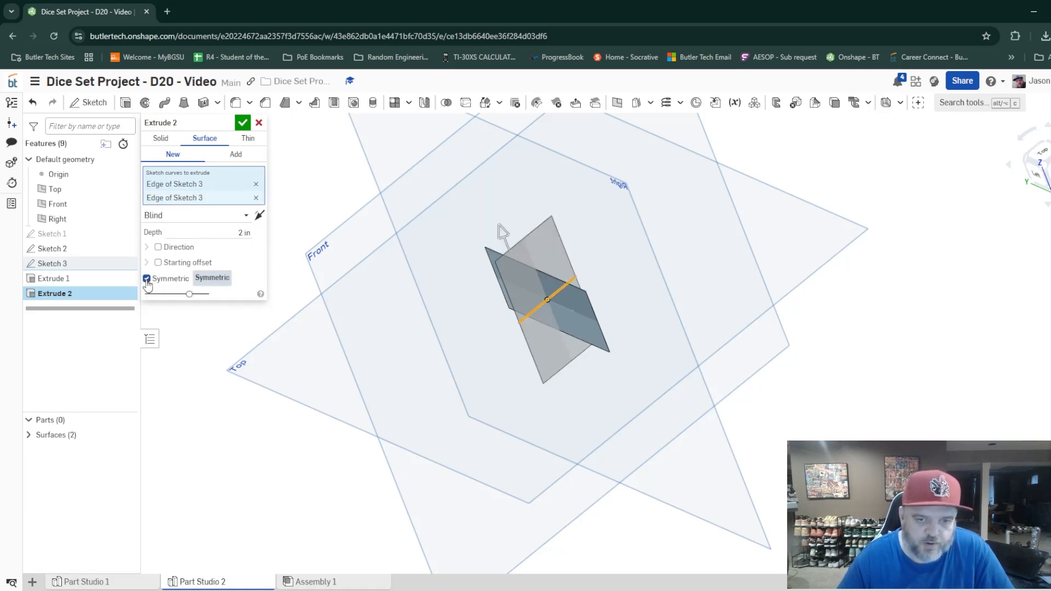
left_click(244, 126)
Extrude both horizontal lines of Sketch 2 as a new surface, 2 in deep and symmetric.
mouse_move(609, 380)
right_mouse_down()
mouse_move(638, 369)
mouse_move(594, 395)
mouse_move(572, 389)
mouse_move(652, 345)
mouse_move(683, 360)
mouse_move(685, 376)
mouse_move(681, 354)
mouse_move(660, 346)
right_mouse_up()
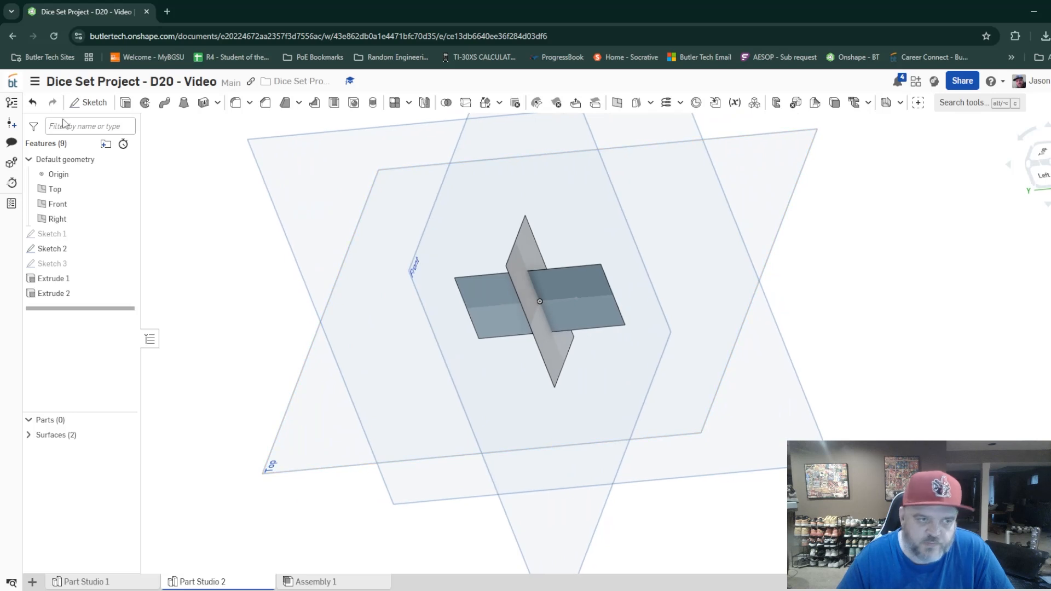
left_click(125, 103)
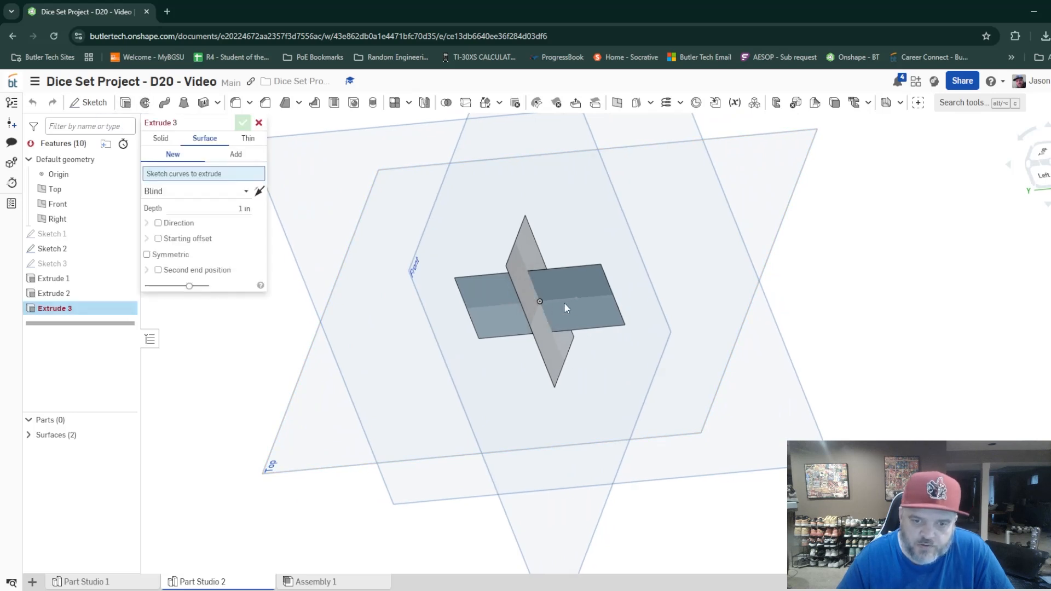
left_click(563, 298)
left_click(515, 304)
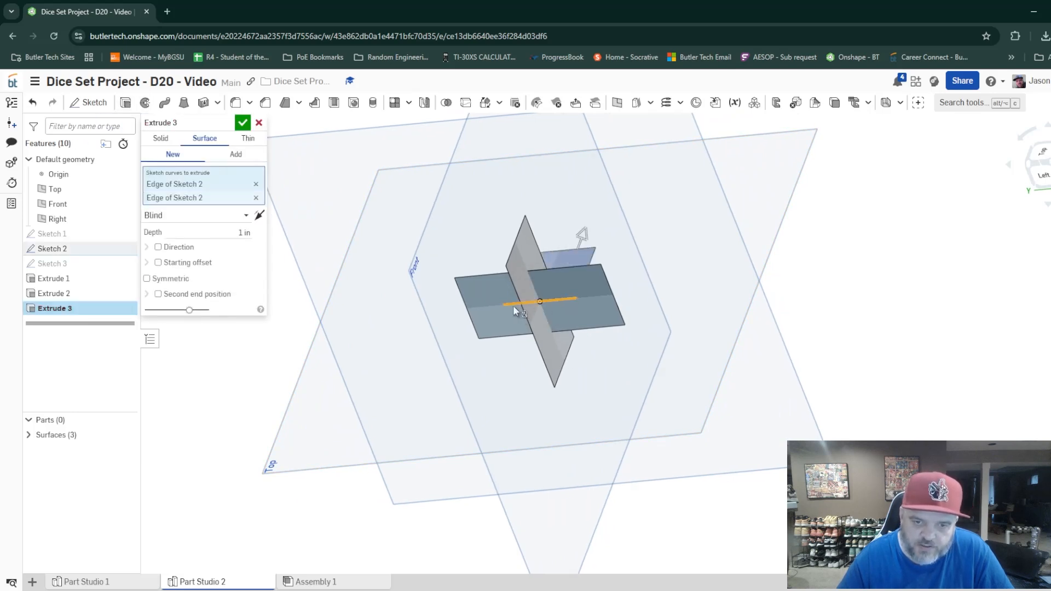
mouse_move(685, 304)
right_mouse_down()
mouse_move(664, 338)
mouse_move(606, 322)
right_mouse_up()
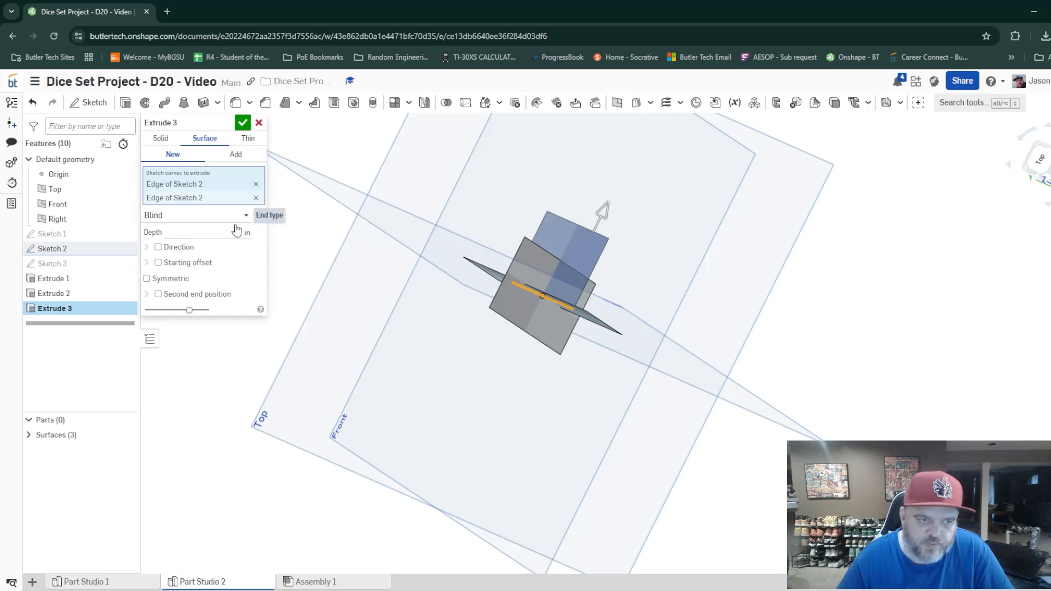
double_click(244, 233)
type("2")
key("Return")
left_click(147, 278)
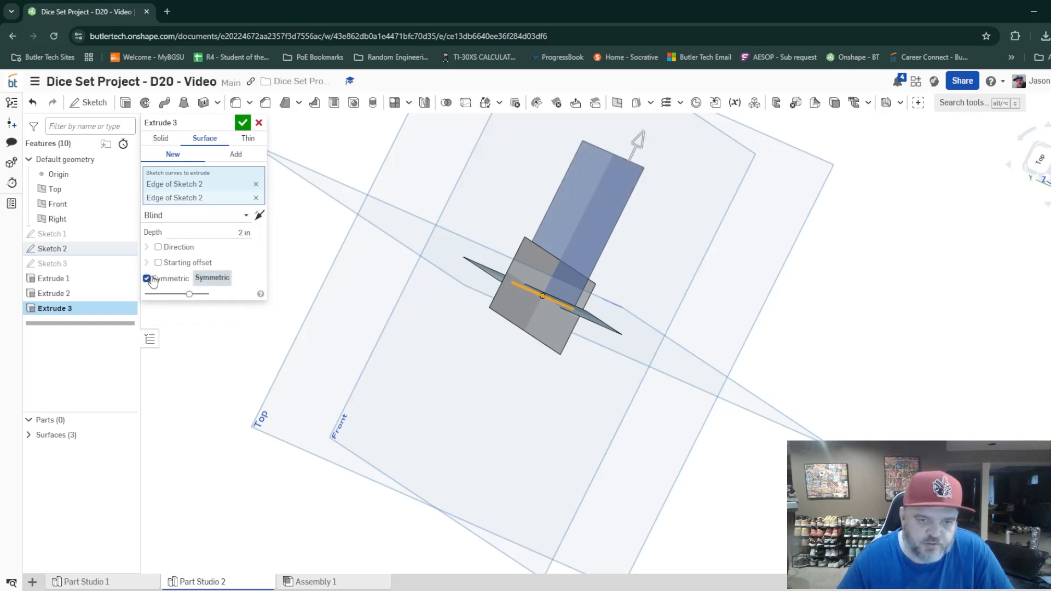
left_click(244, 122)
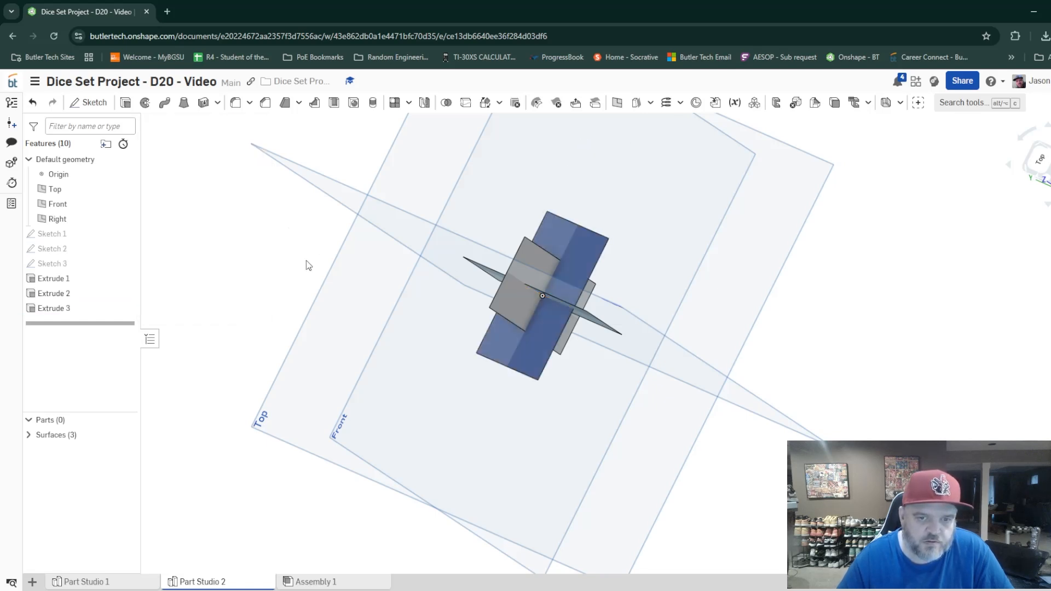
Hide the Top, Front and Right default planes.
right_click_drag(309, 264, 368, 429)
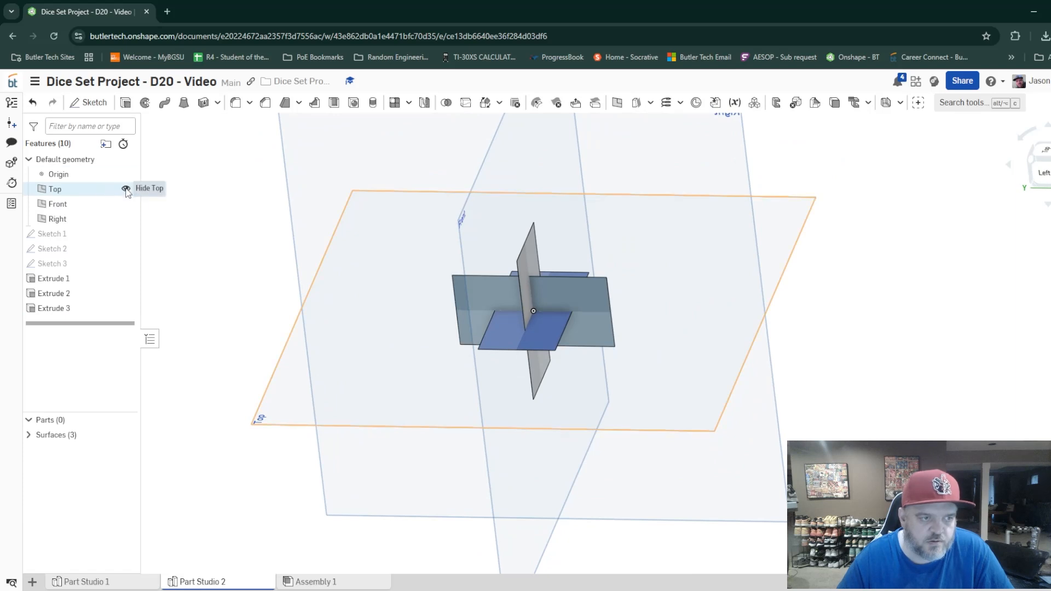
left_click(126, 189)
left_click(126, 204)
left_click(125, 218)
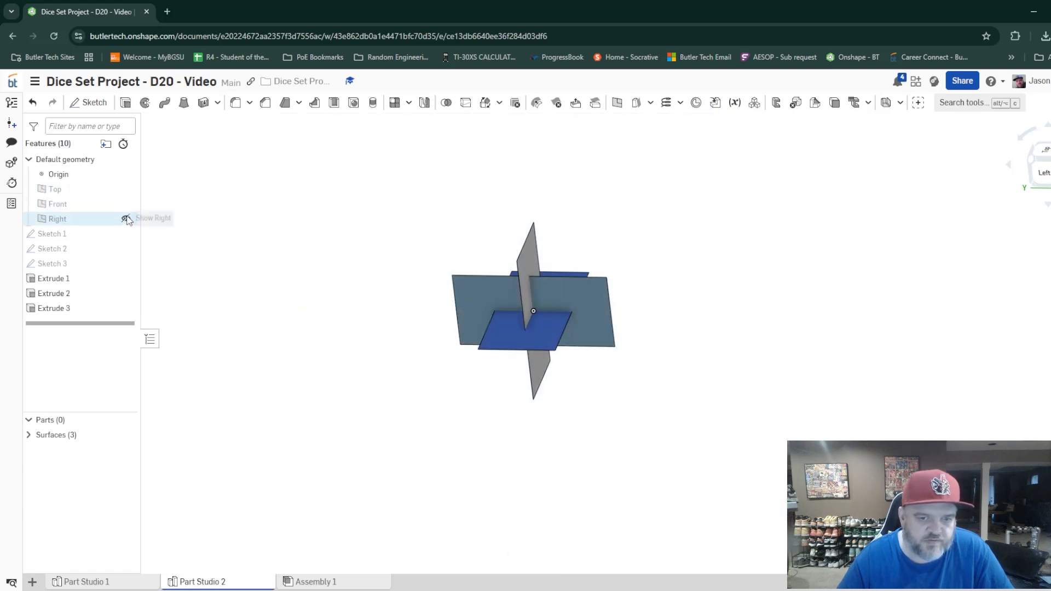
Create a three-point plane through one neighbouring corner of each of the Extrude 1, Extrude 2 and Extrude 3 surfaces.
right_click_drag(624, 378, 630, 402)
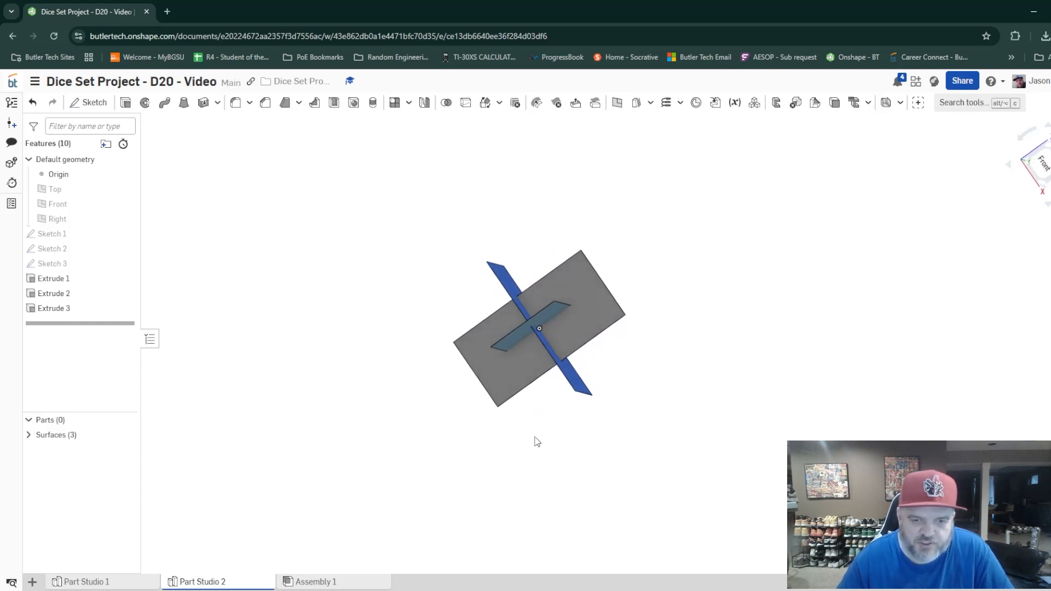
right_click_drag(557, 442, 572, 435)
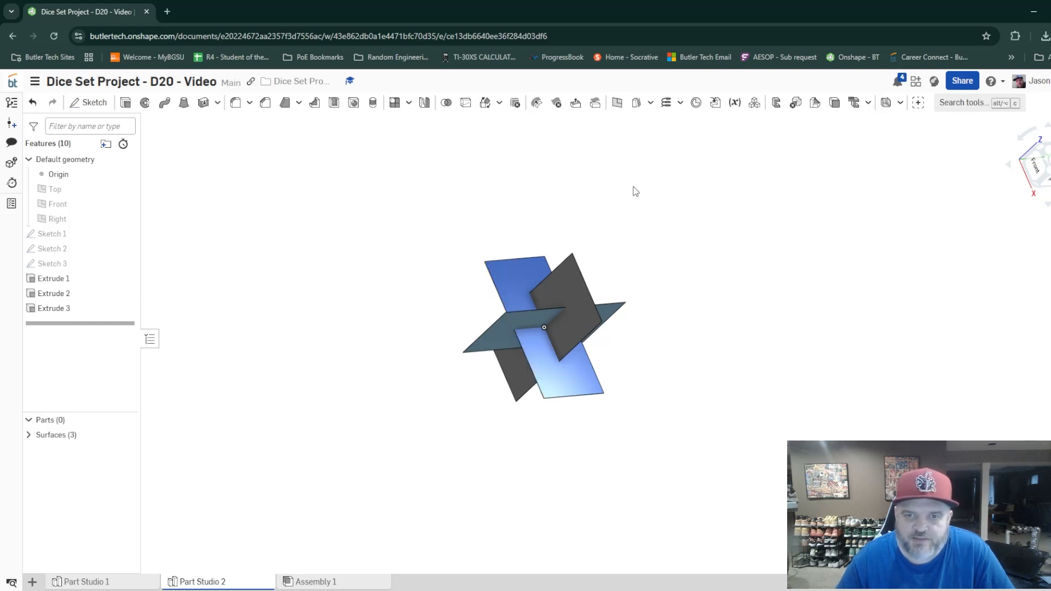
right_click_drag(638, 359, 651, 356)
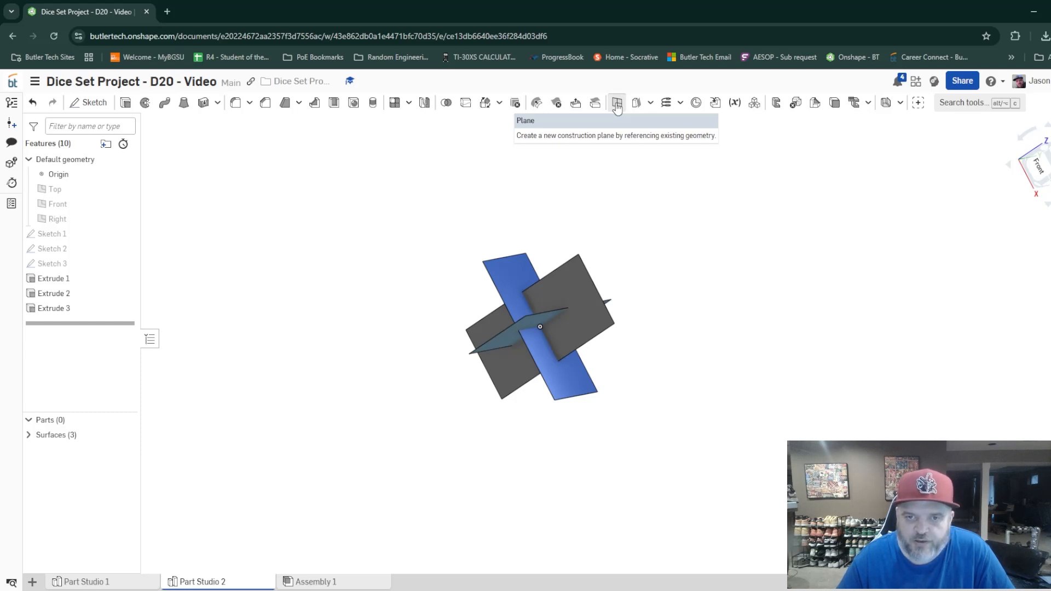
left_click(617, 104)
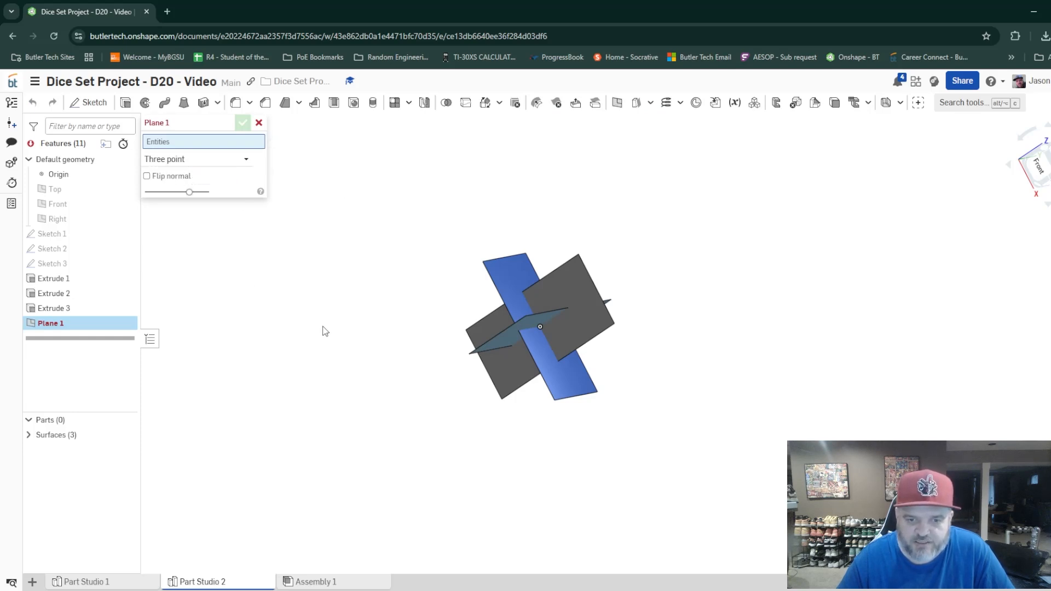
right_click_drag(432, 357, 460, 385)
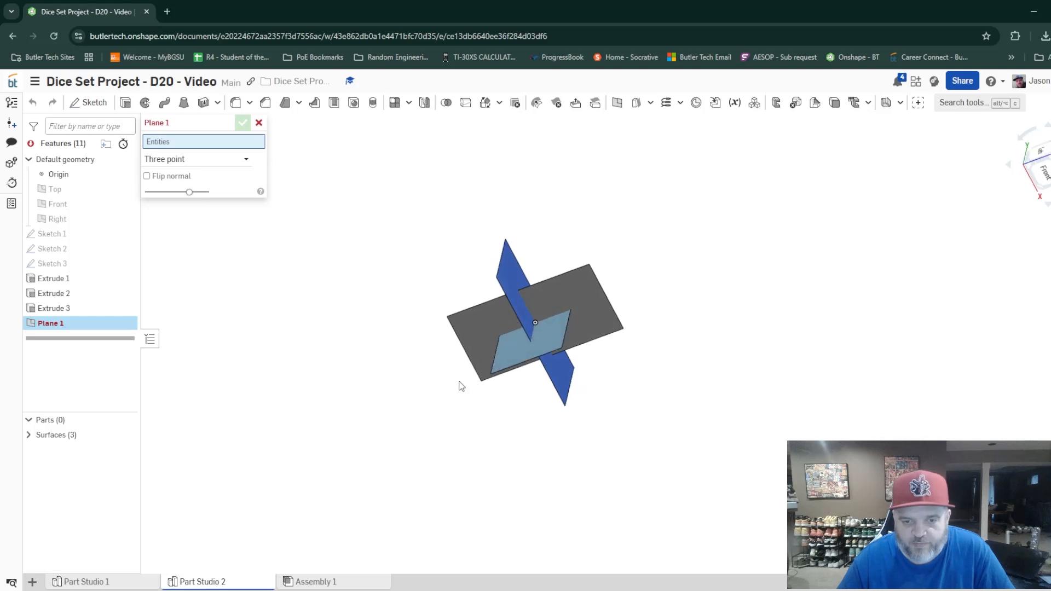
left_click(561, 348)
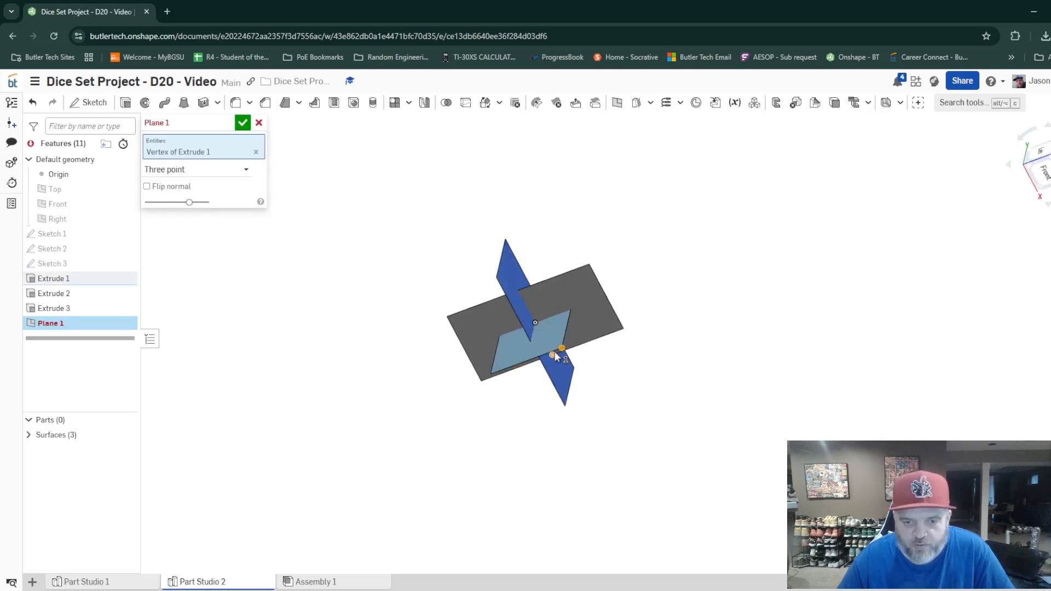
left_click(589, 265)
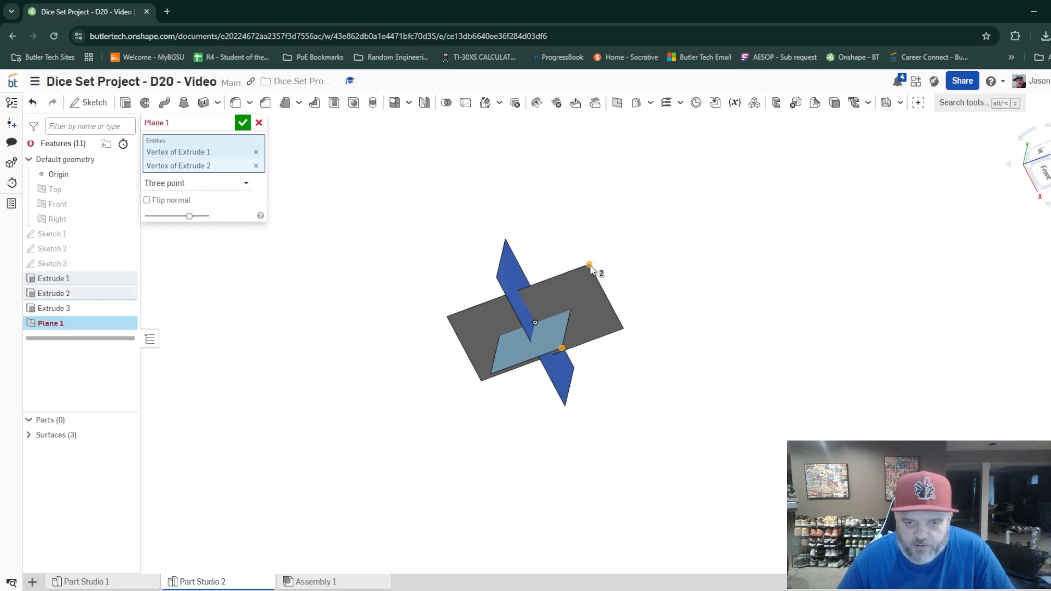
left_click(497, 279)
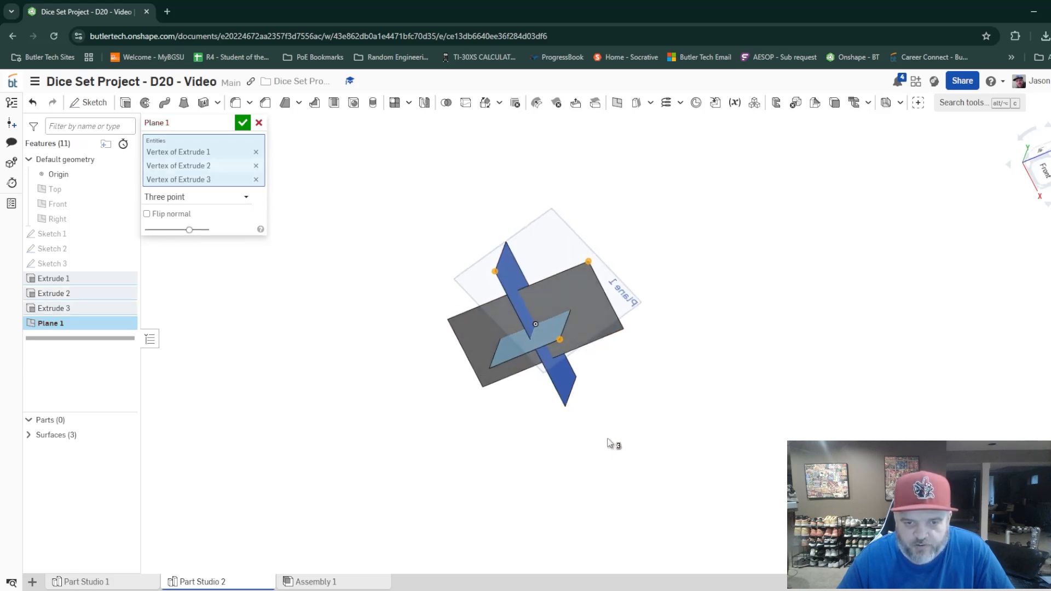
left_click(243, 124)
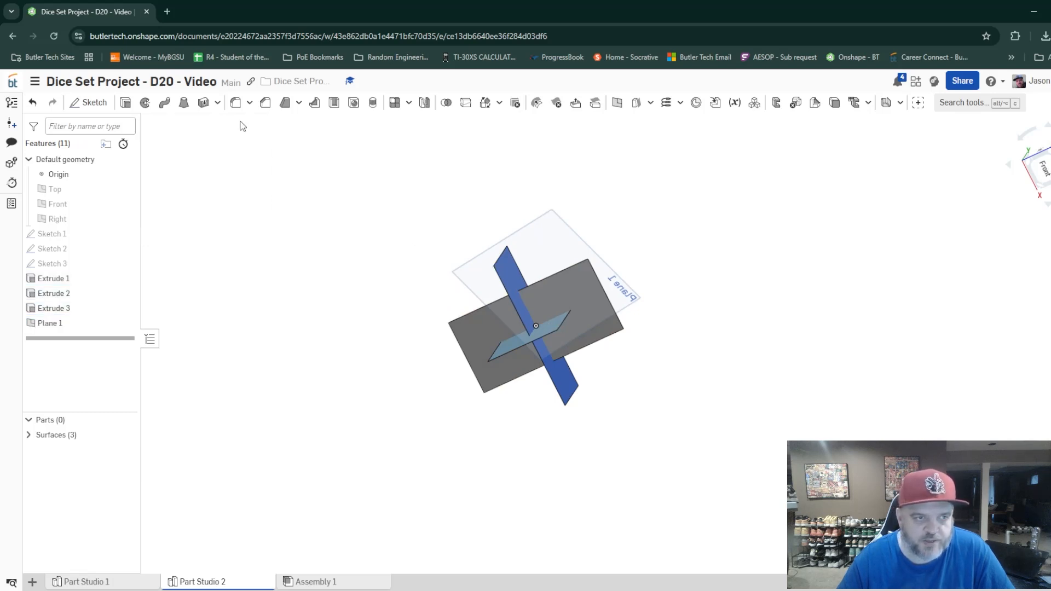
Sketch a closed triangle on Plane 1 with lines joining the three surface corners that define the plane.
left_click(86, 104)
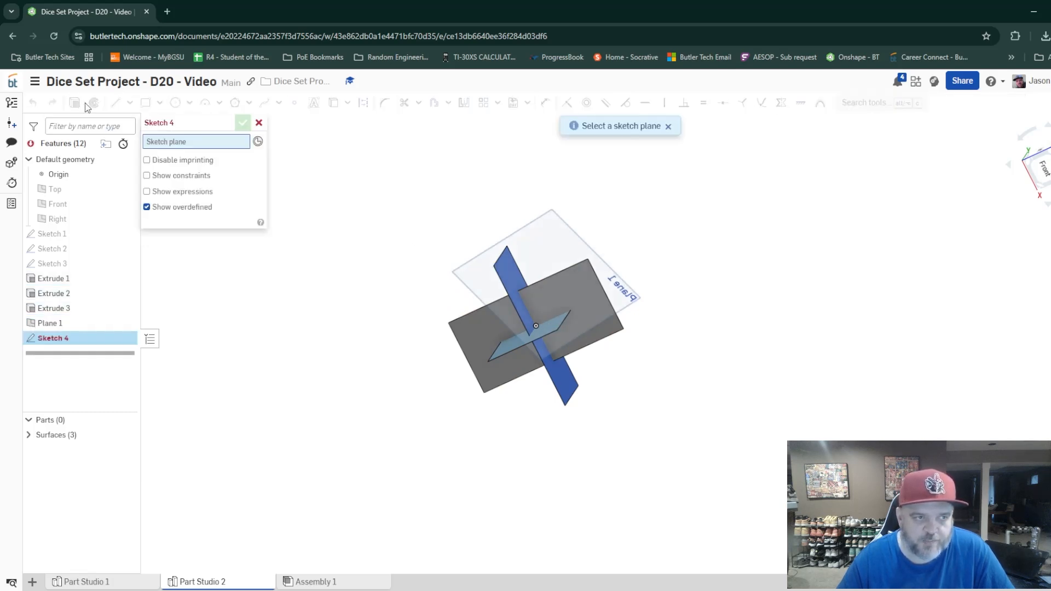
left_click(632, 296)
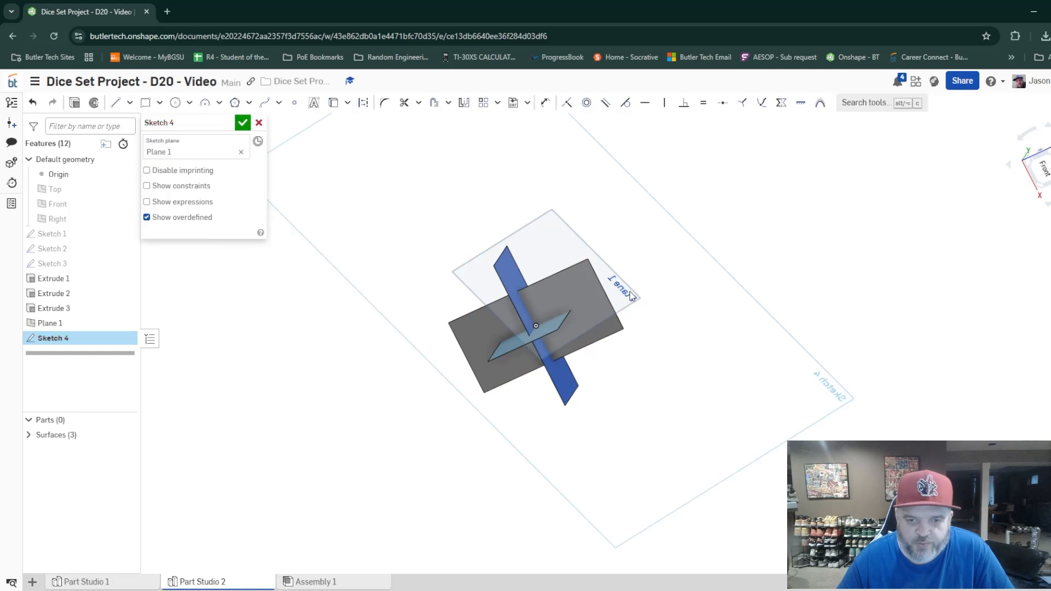
left_click(115, 102)
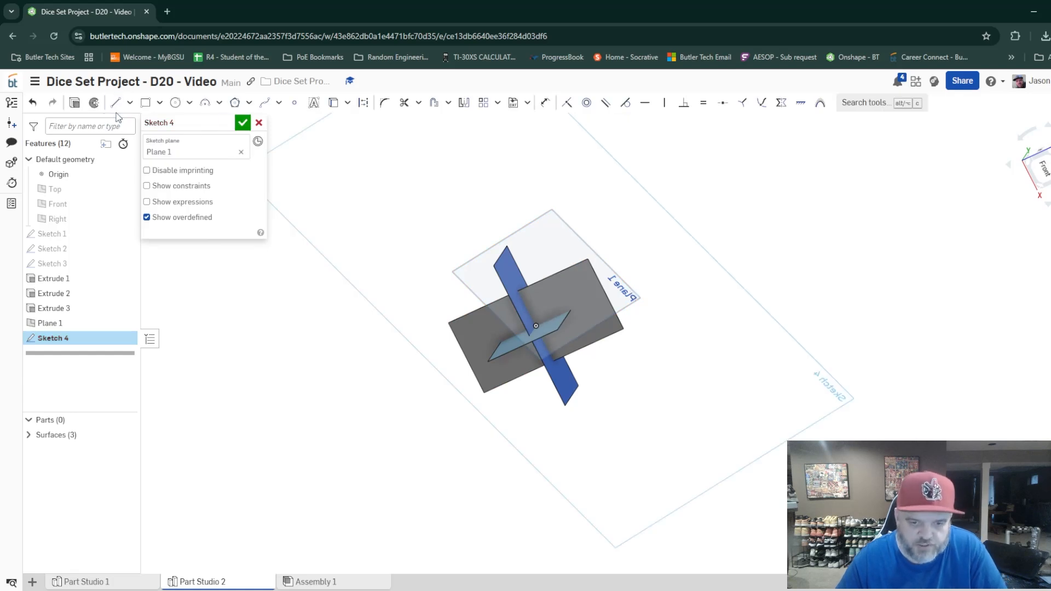
left_click(492, 266)
left_click(587, 260)
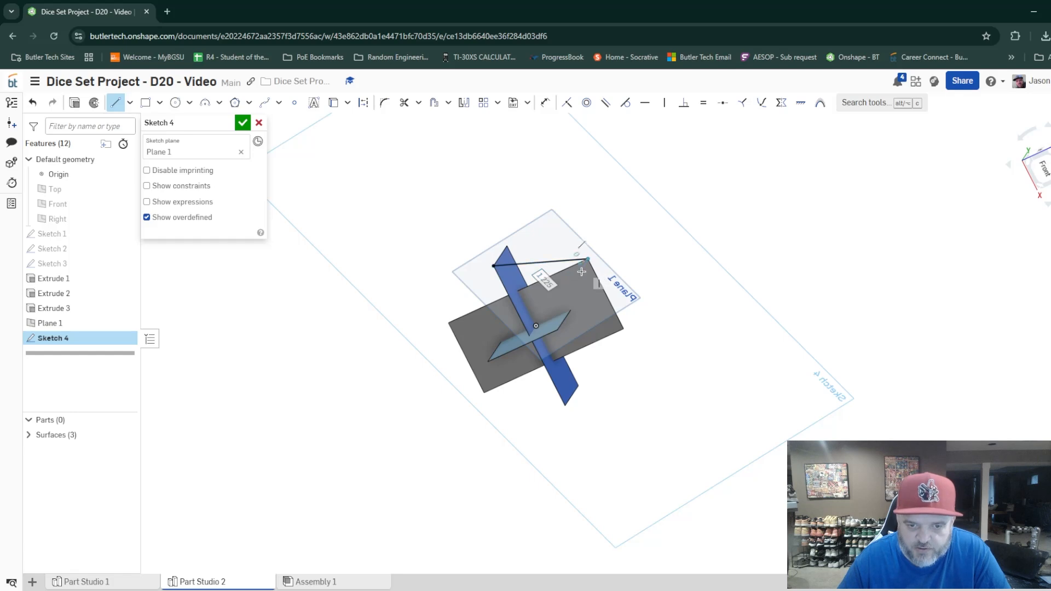
left_click(558, 329)
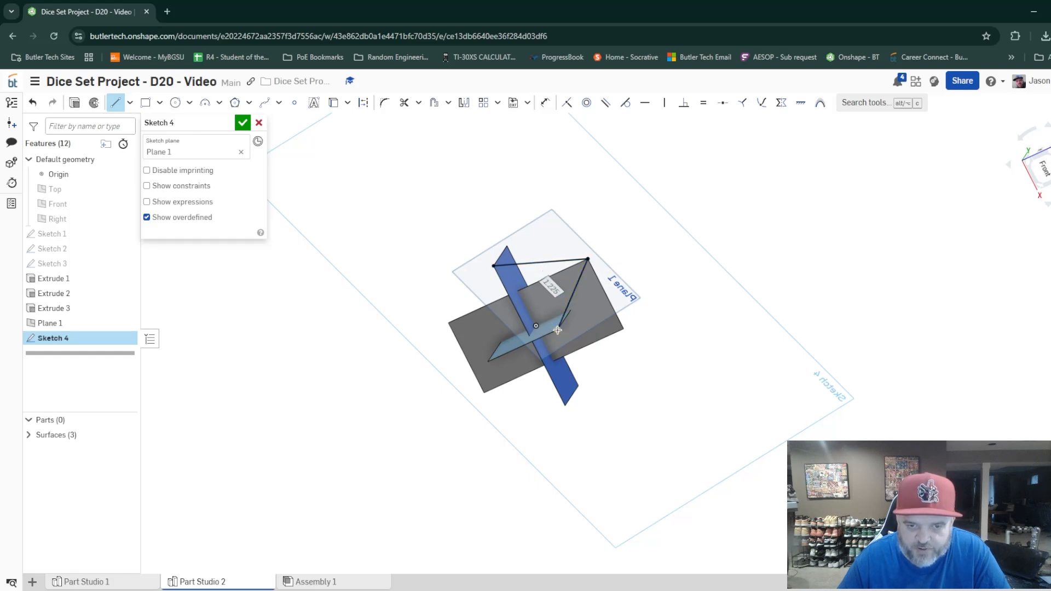
left_click(494, 266)
left_click(242, 123)
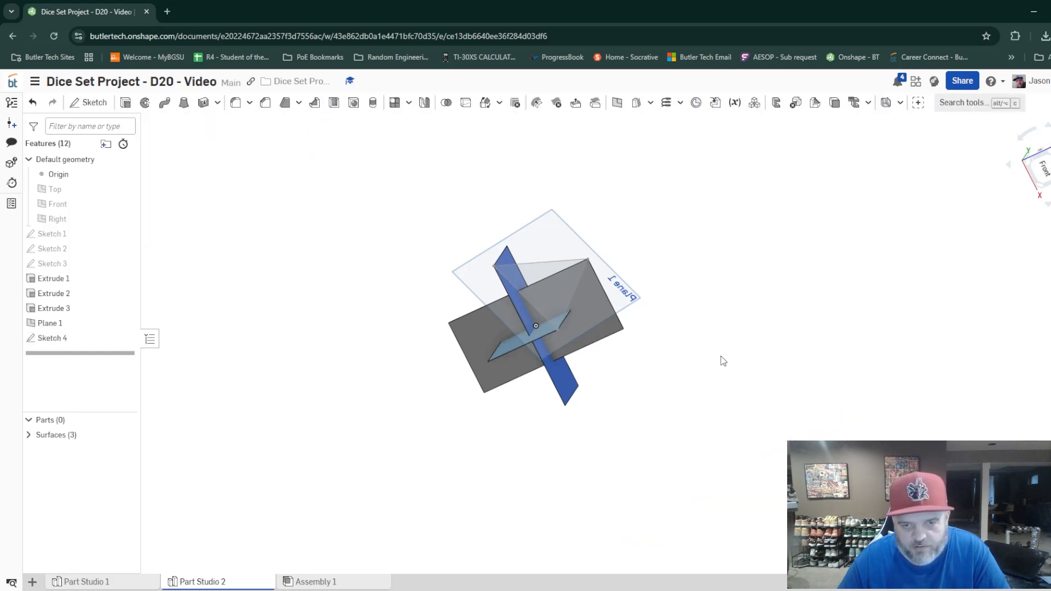
Create a three-point plane through both upper corners of the Extrude 2 surface and an edge point of the light blue surface.
left_click(1042, 168)
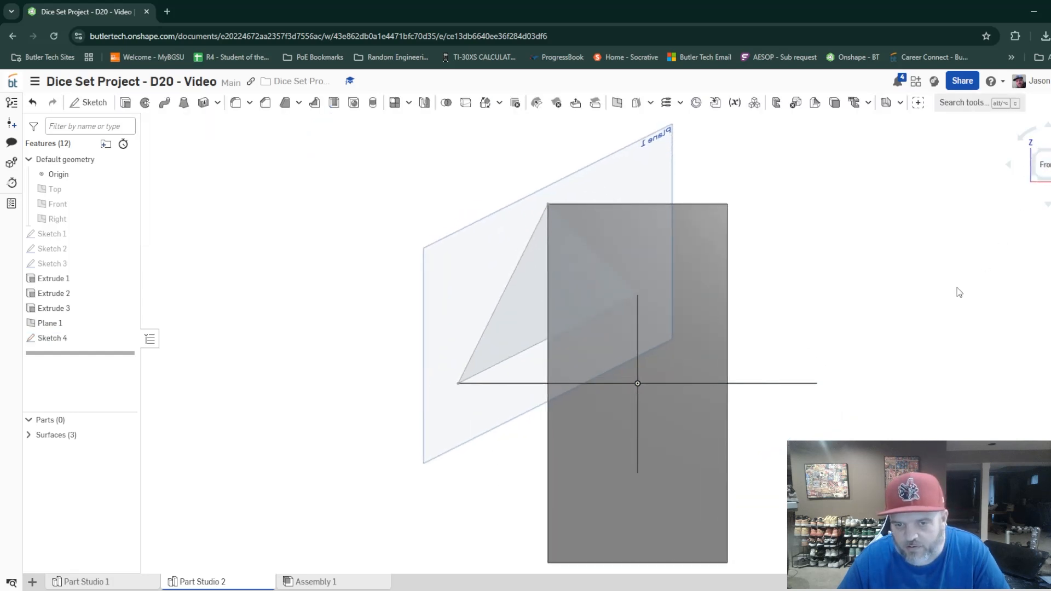
right_click_drag(819, 298, 819, 338)
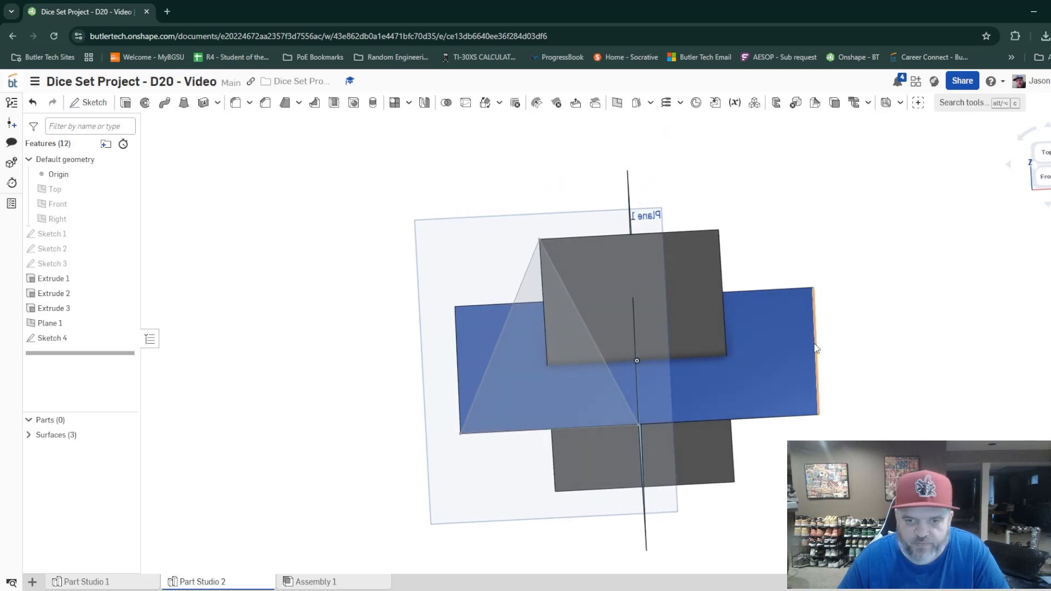
left_click(617, 104)
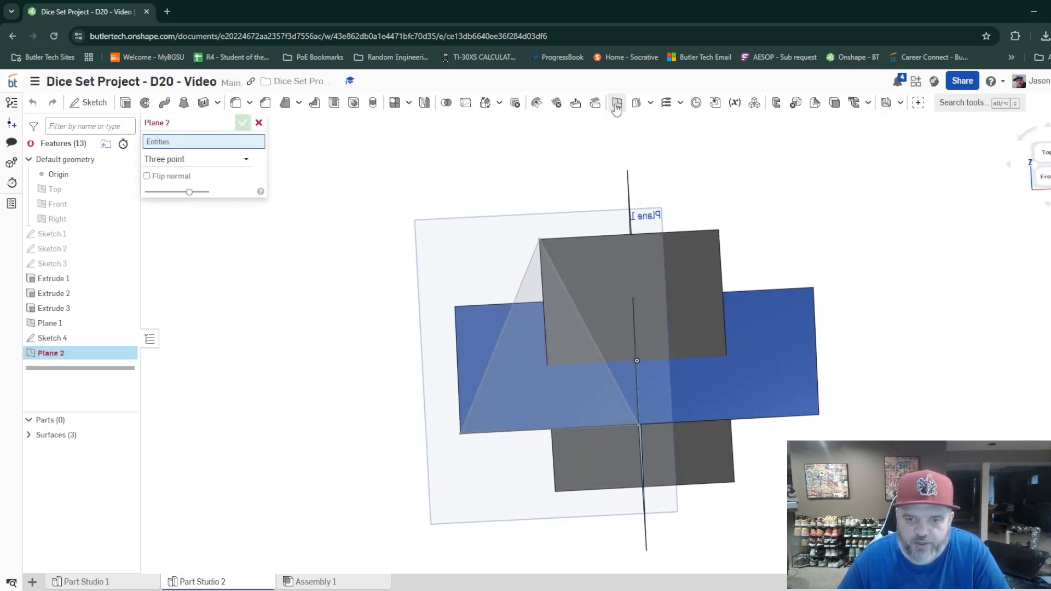
left_click(718, 231)
left_click(539, 239)
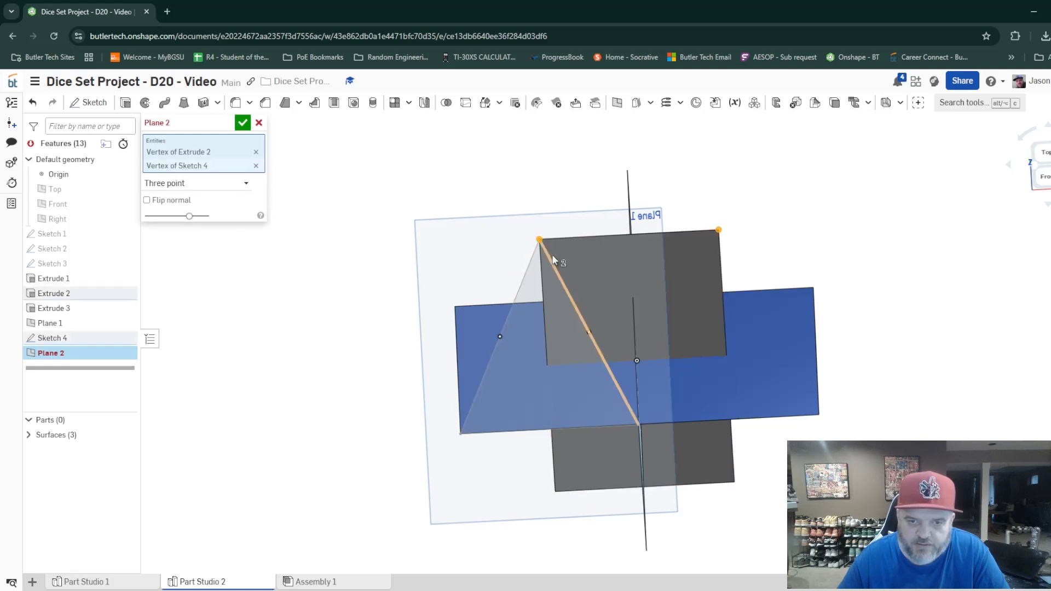
left_click(641, 423)
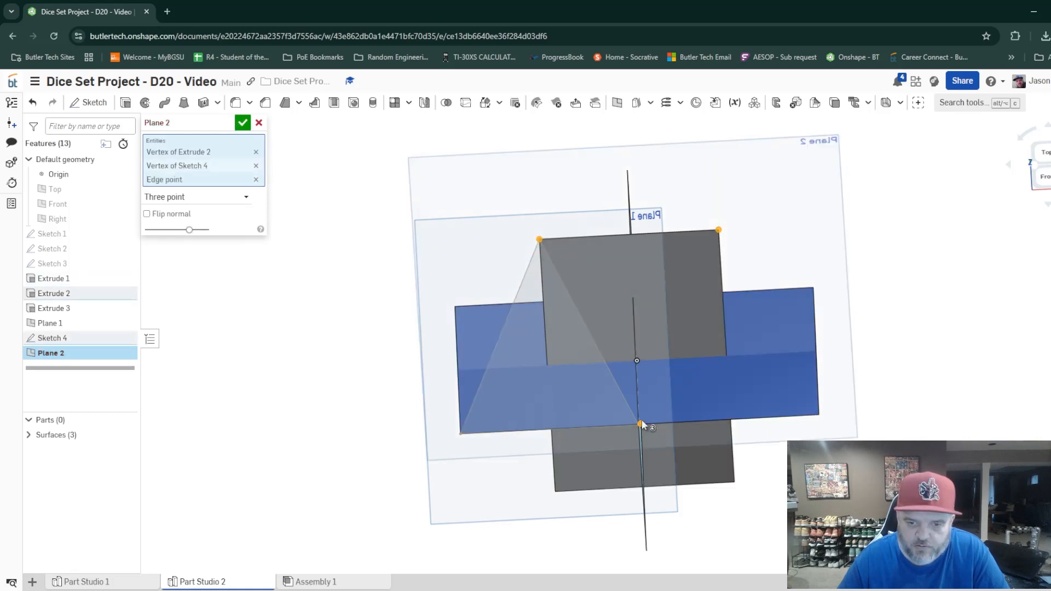
right_click_drag(641, 423, 773, 513)
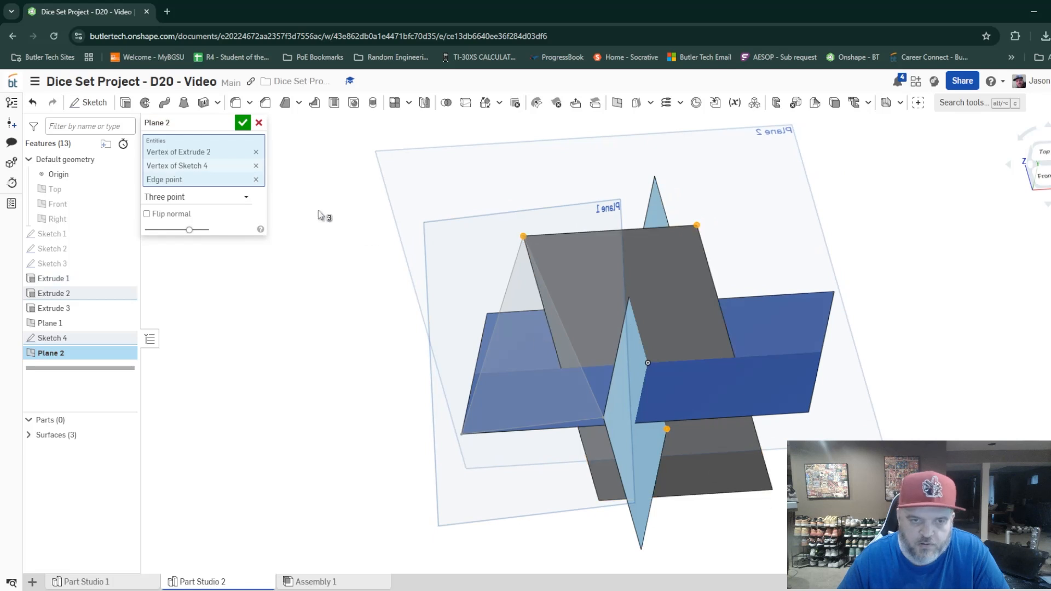
left_click(242, 123)
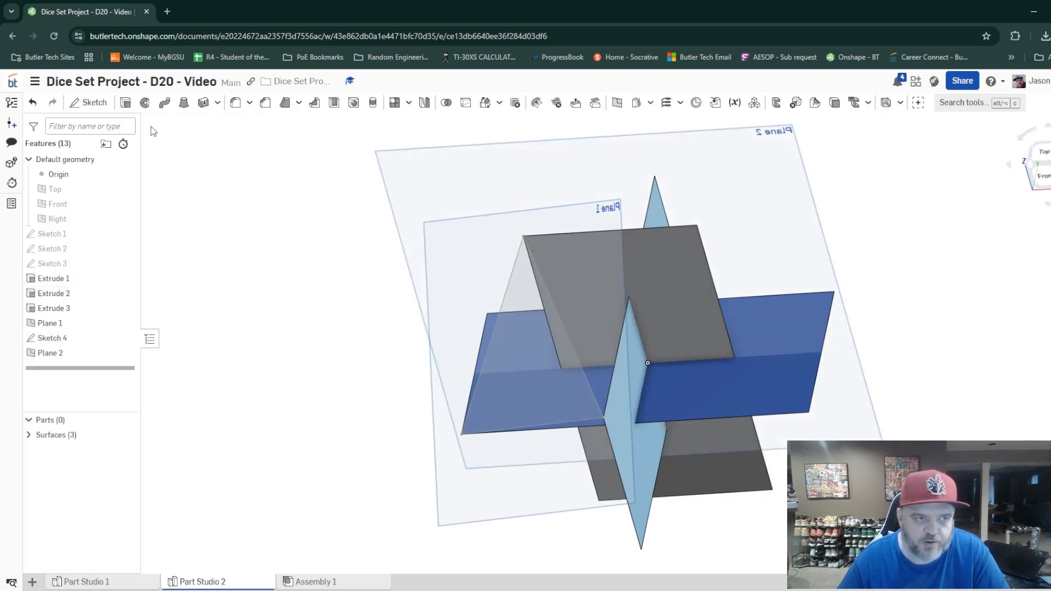
left_click(80, 104)
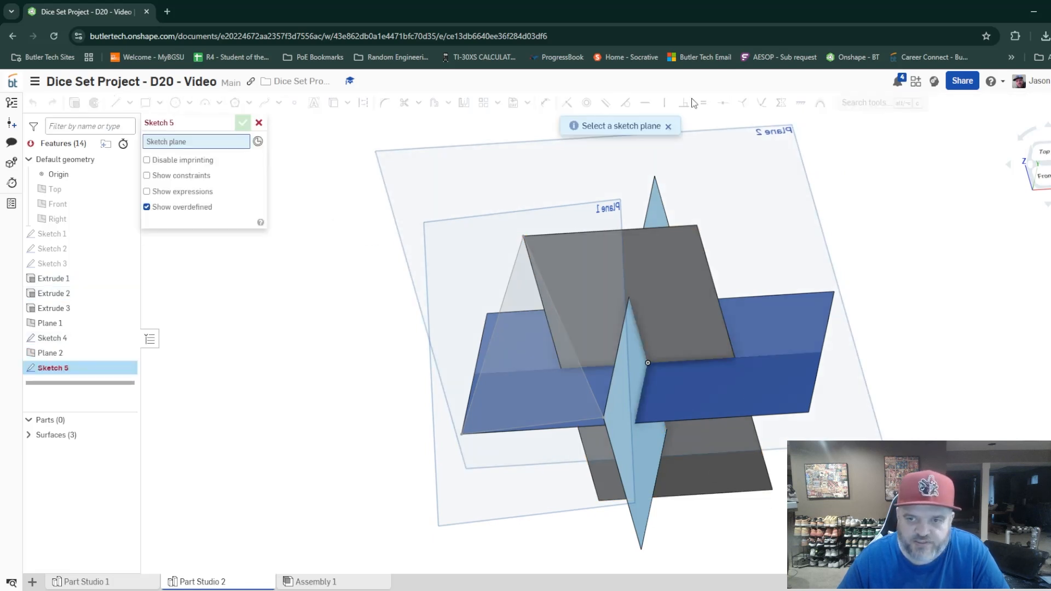
left_click(773, 133)
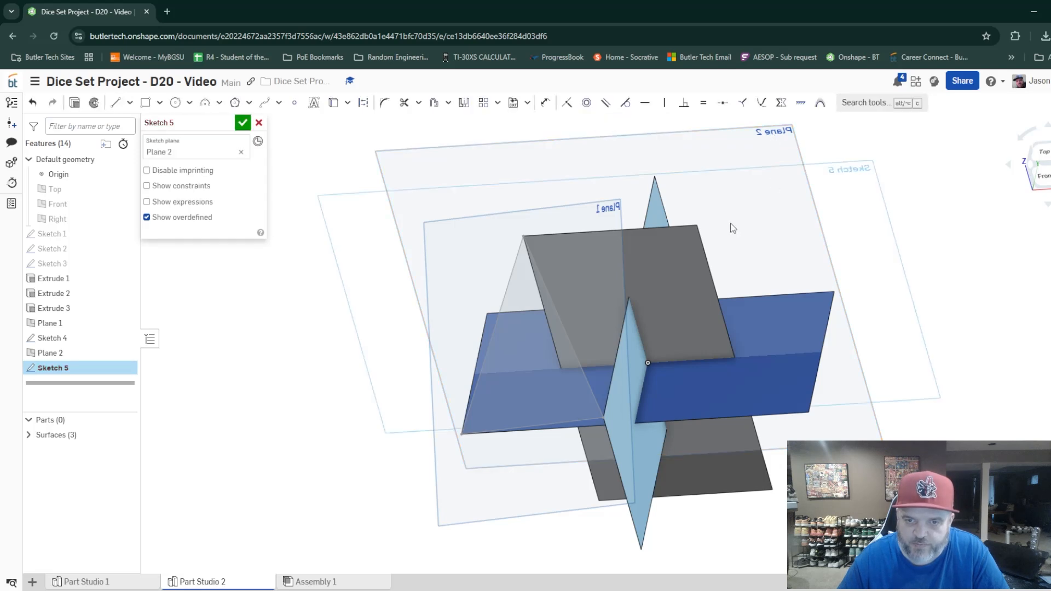
key("l")
left_click(695, 225)
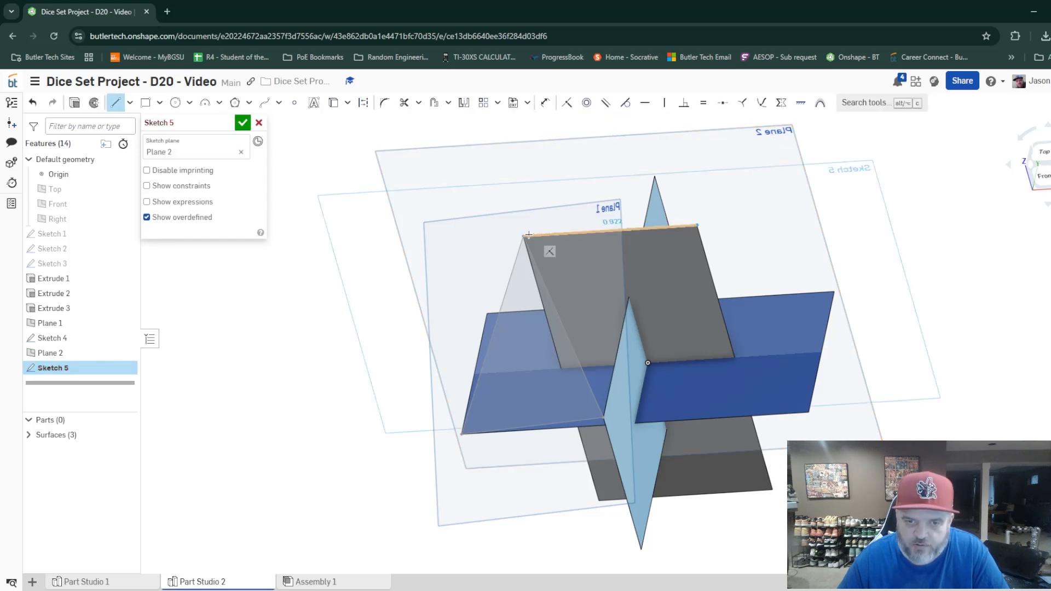
left_click(524, 236)
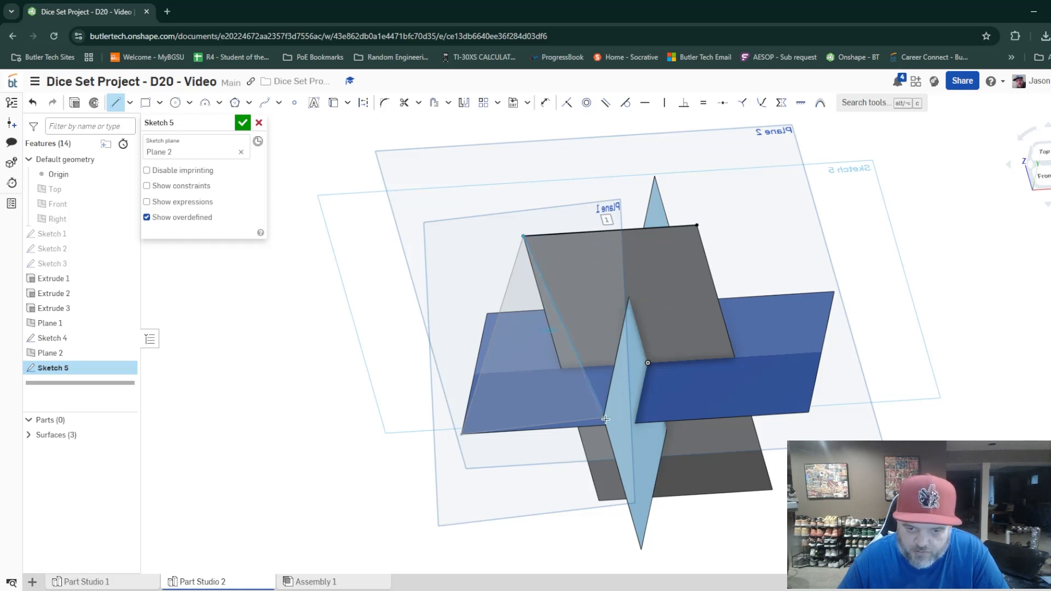
mouse_move(603, 423)
right_mouse_down()
mouse_move(633, 394)
mouse_move(607, 404)
mouse_move(550, 390)
mouse_move(570, 407)
mouse_move(557, 397)
mouse_move(523, 400)
mouse_move(573, 408)
right_mouse_up()
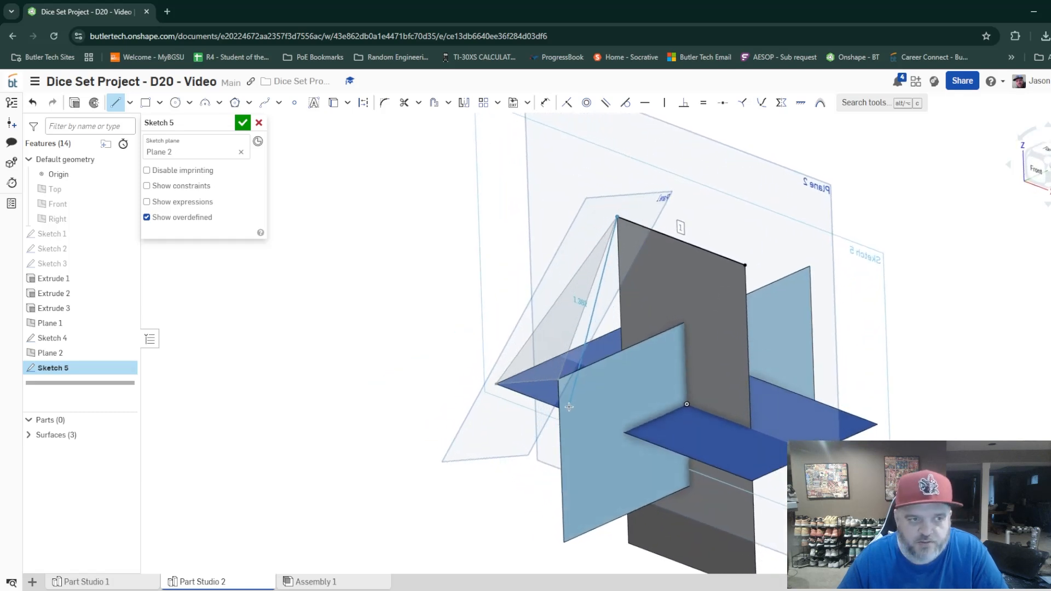
key("Escape")
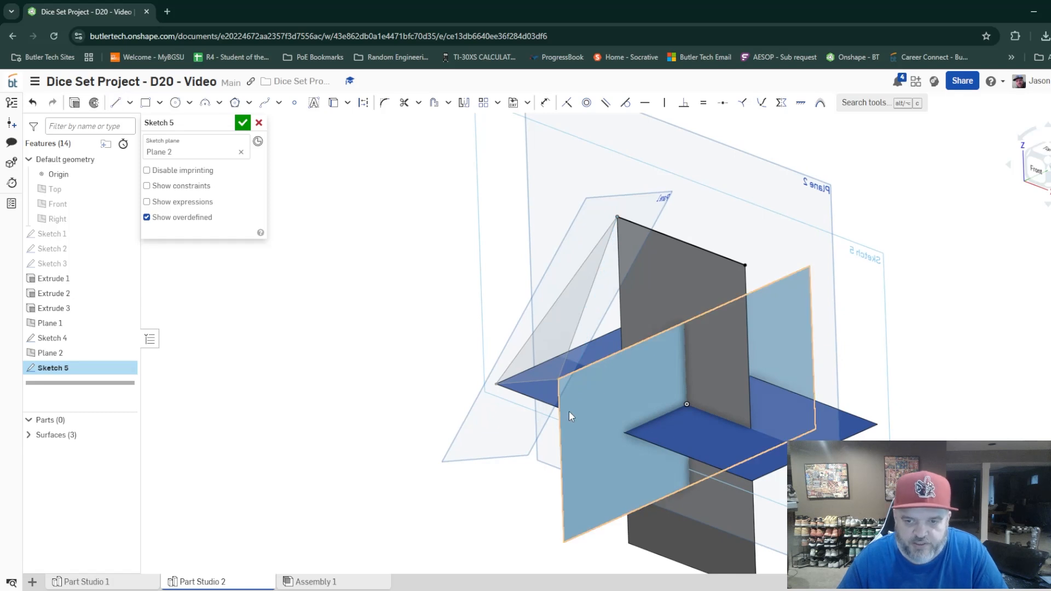
left_click(259, 123)
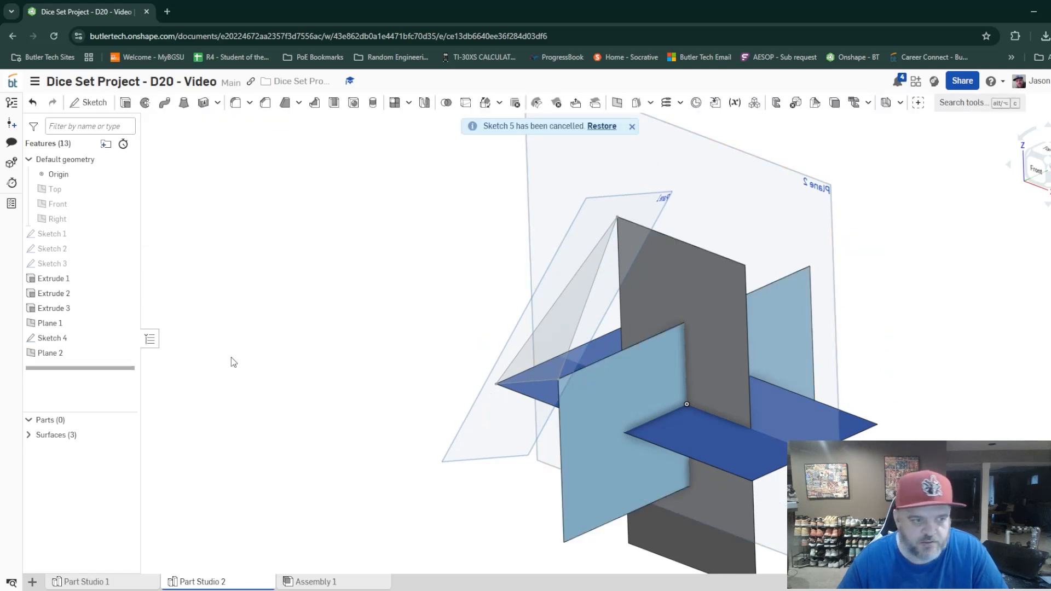
Redefine Plane 2 through both upper corners of the Extrude 2 surface and the Extrude 1 corner shared with the Sketch 4 triangle.
double_click(70, 354)
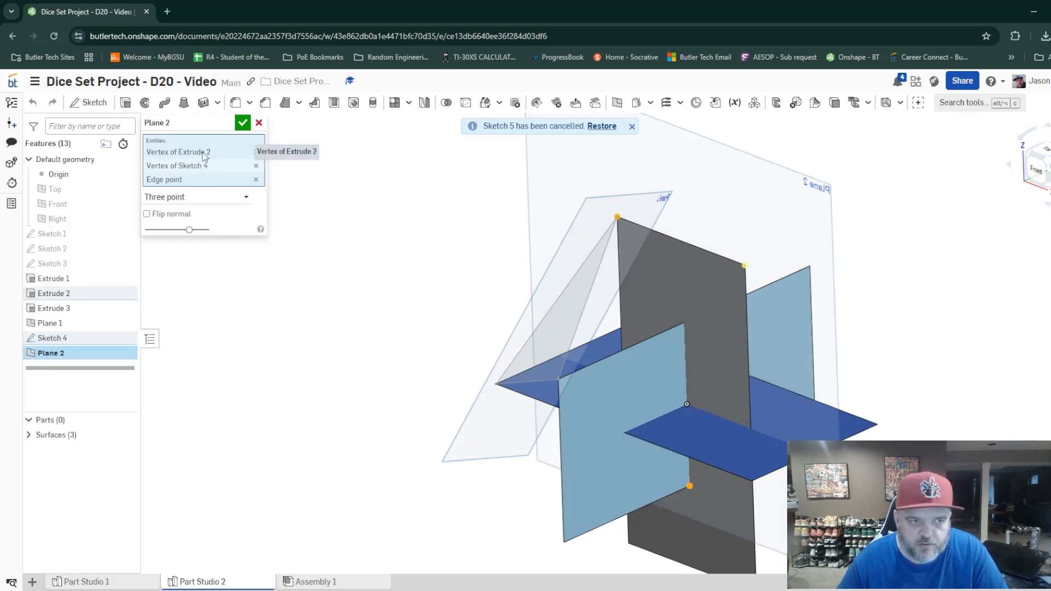
left_click(255, 152)
left_click(256, 152)
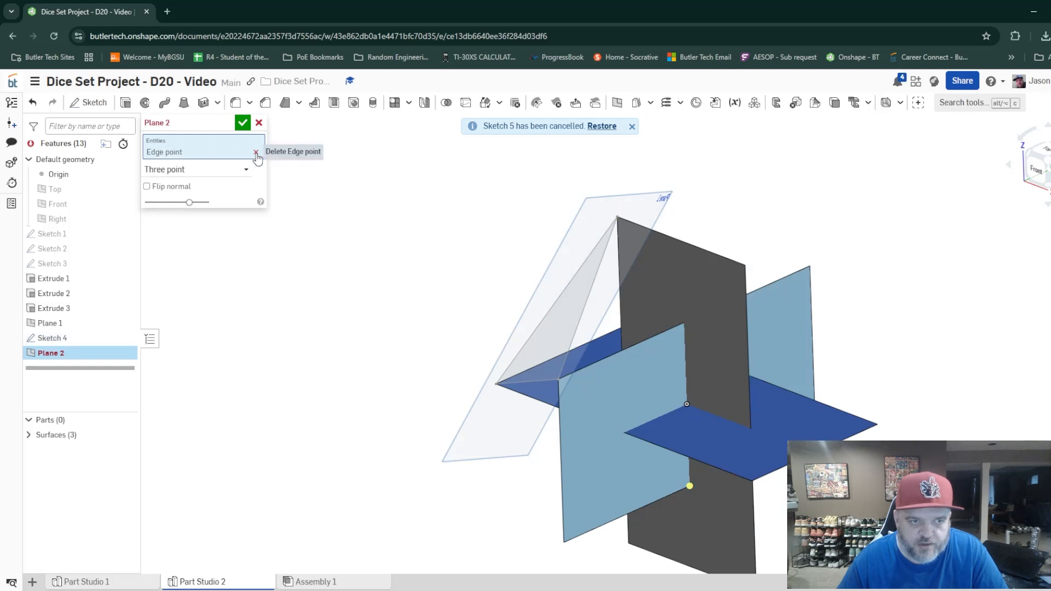
left_click(256, 153)
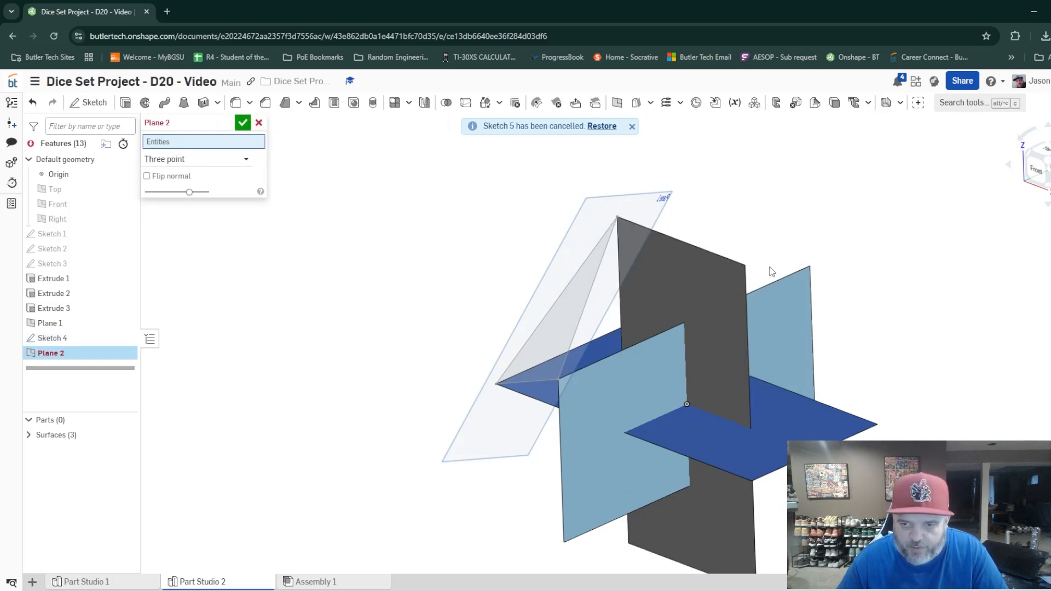
left_click(745, 266)
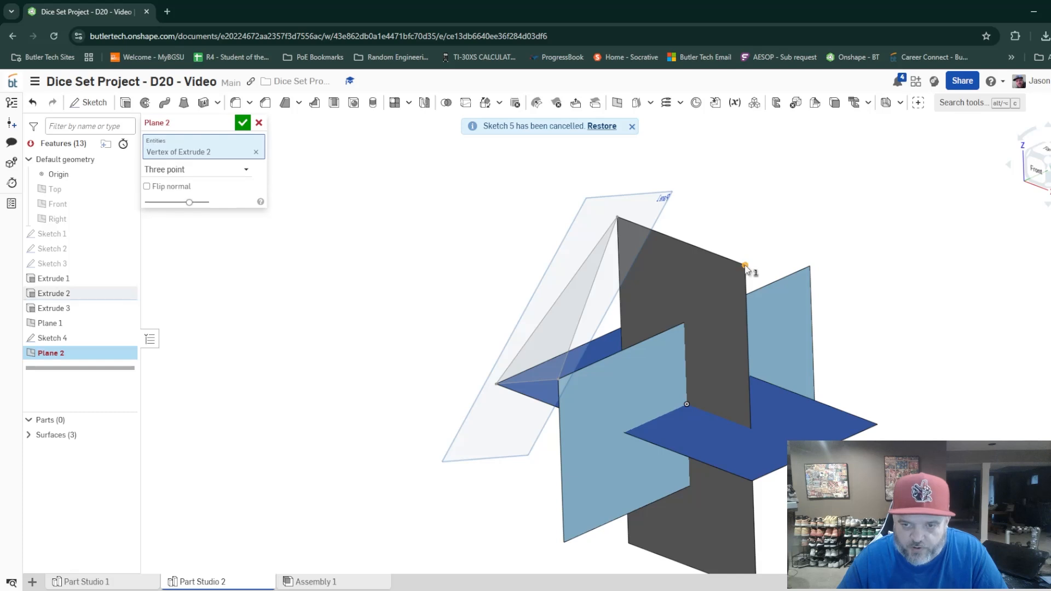
left_click(558, 380)
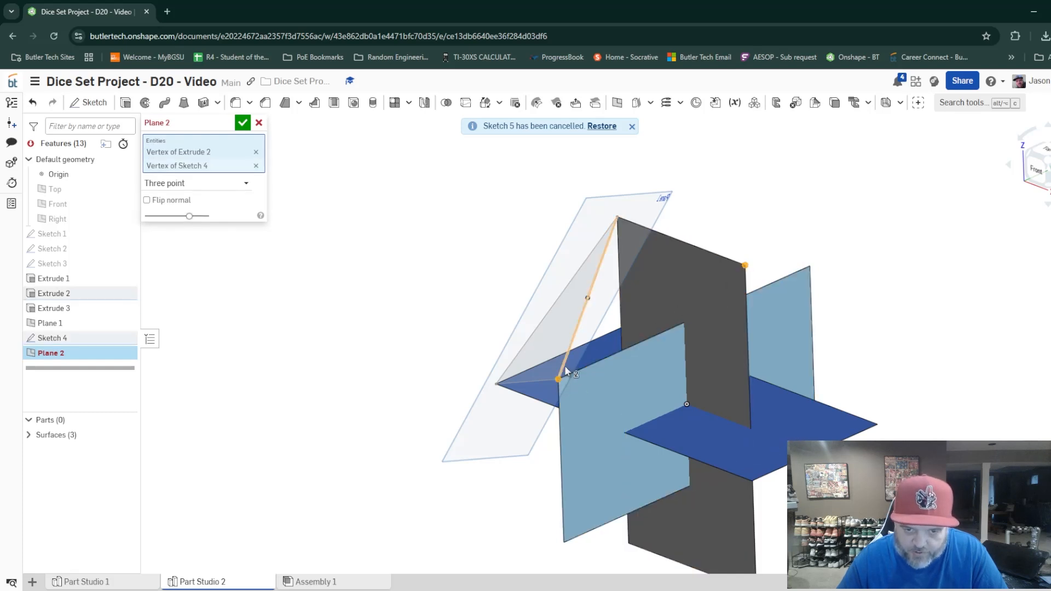
left_click(618, 218)
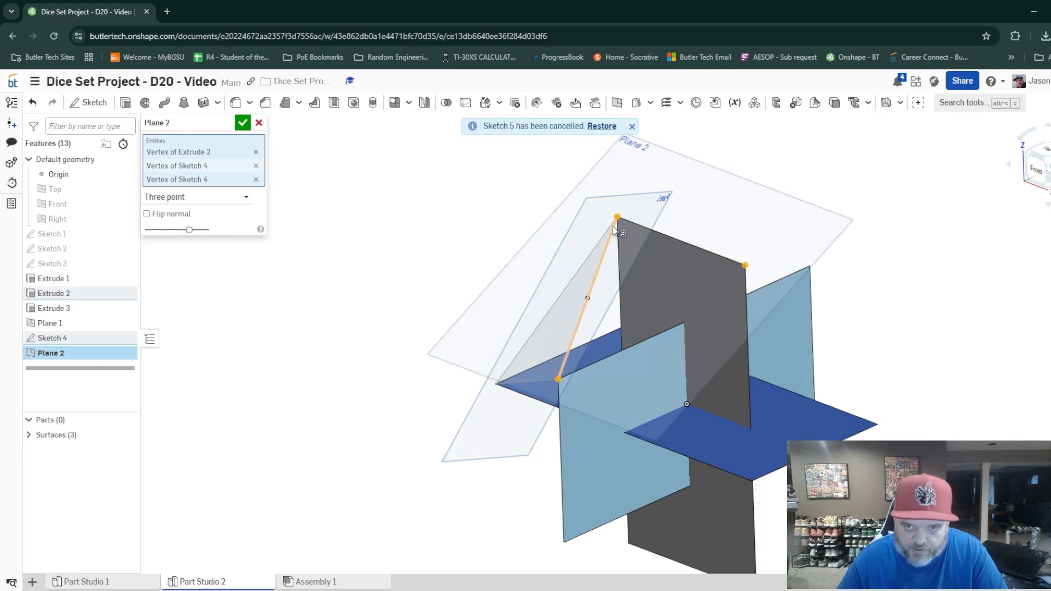
left_click(243, 124)
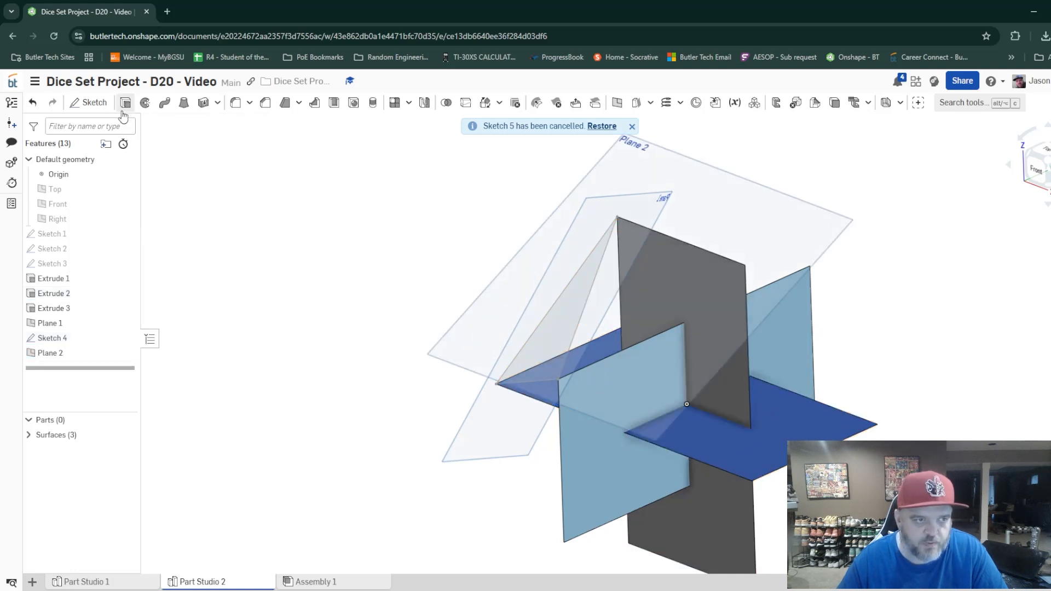
Sketch a closed triangle on Plane 2 with lines joining both upper Extrude 2 corners and the neighbouring Extrude 1 corner.
left_click(93, 107)
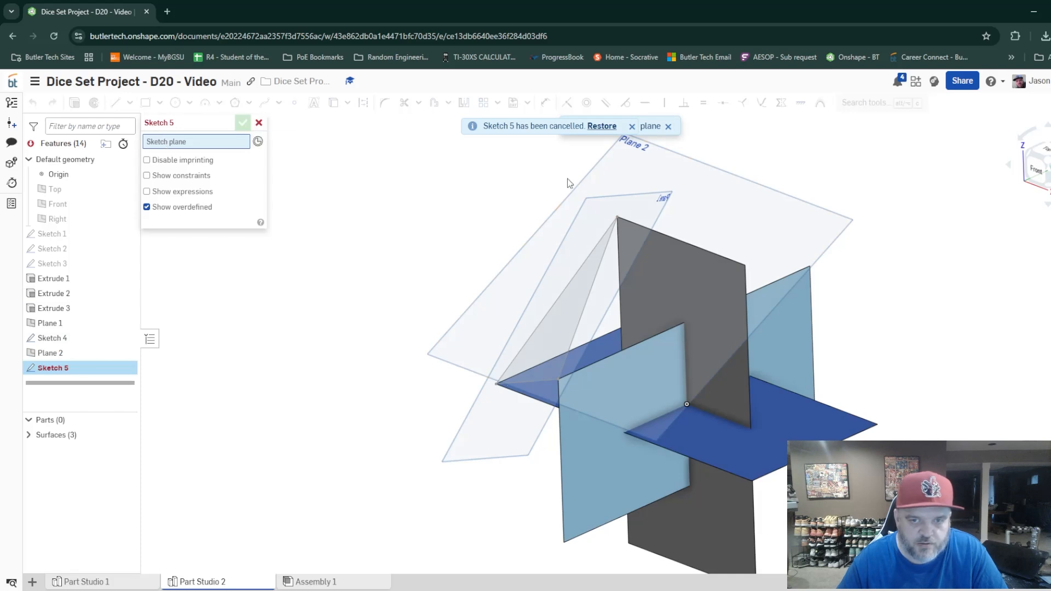
left_click(639, 147)
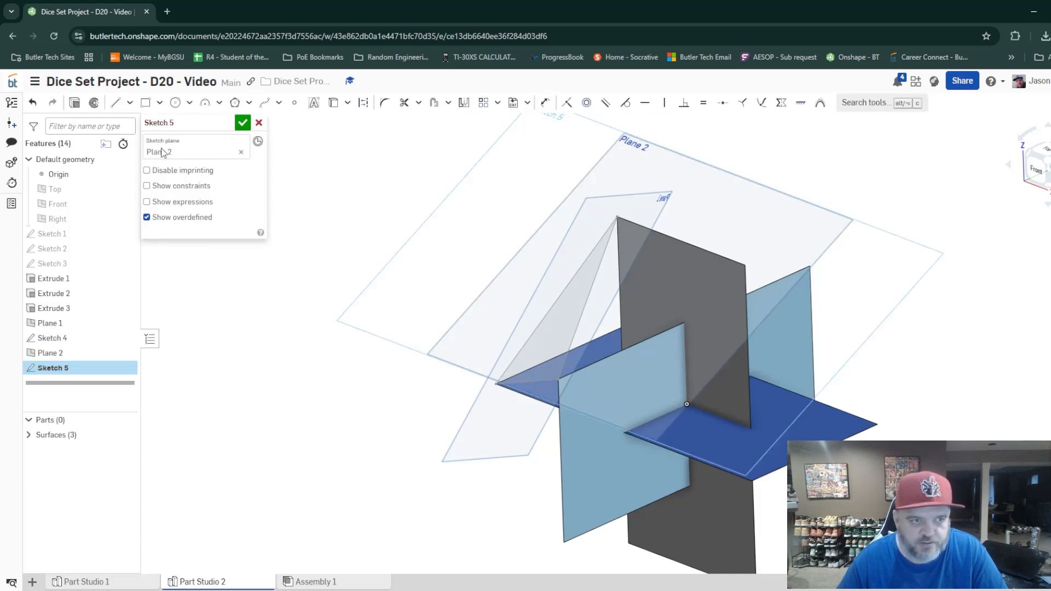
left_click(115, 106)
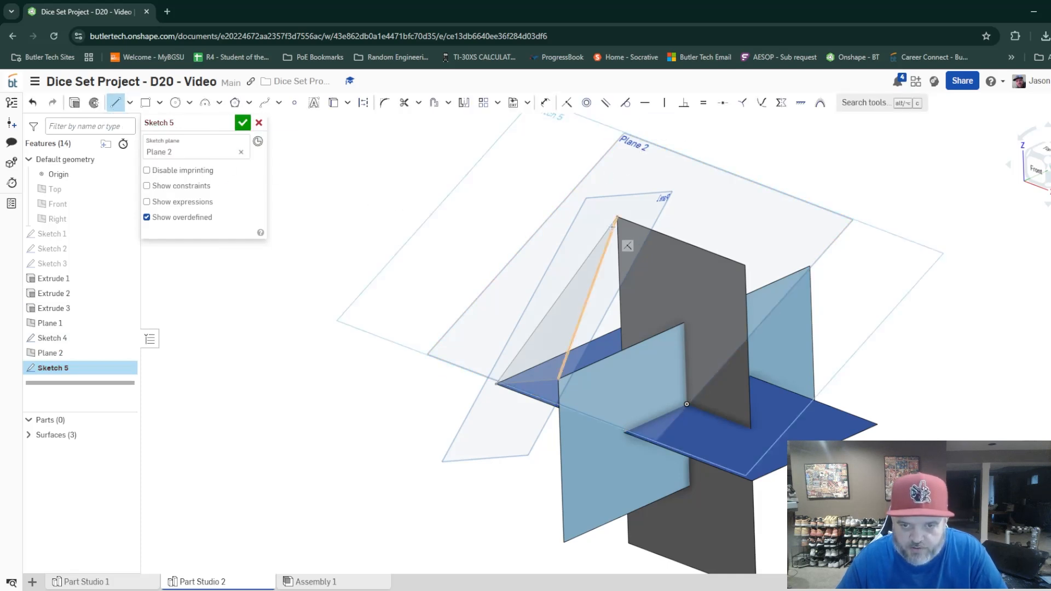
left_click(616, 216)
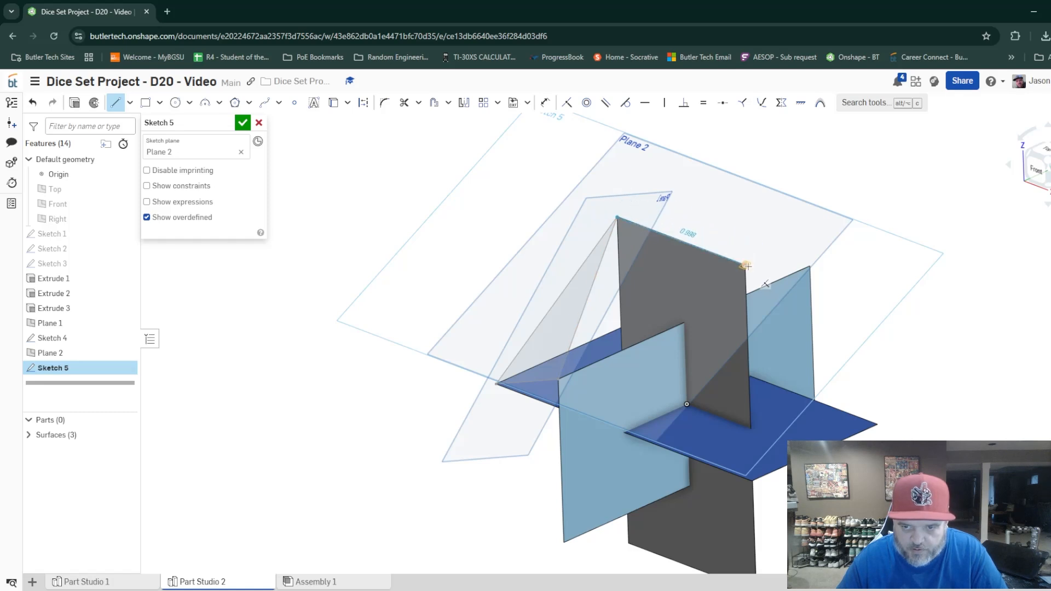
key("ctrl+z")
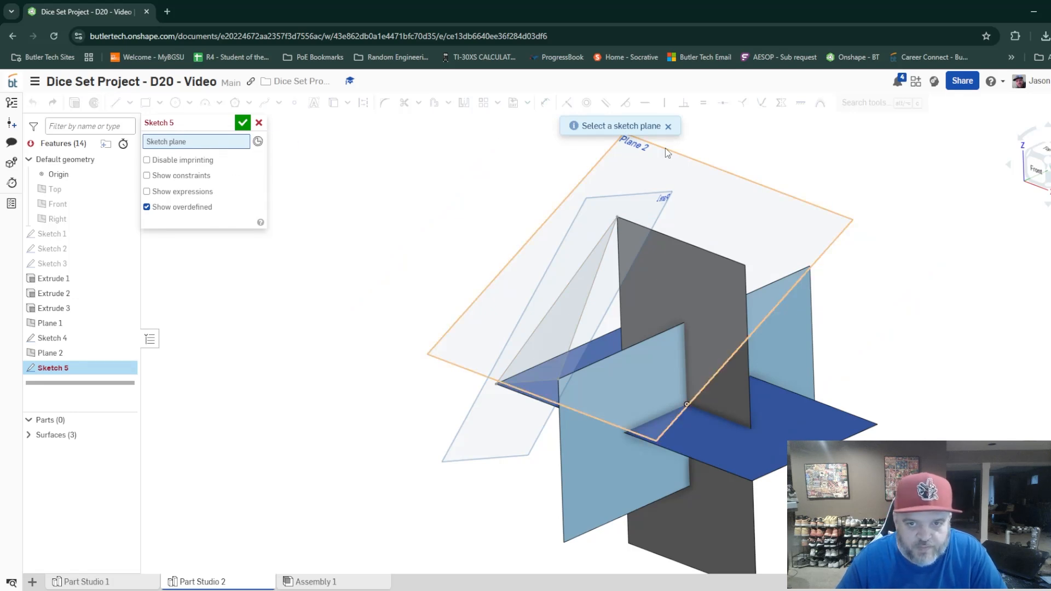
left_click(641, 148)
left_click(115, 102)
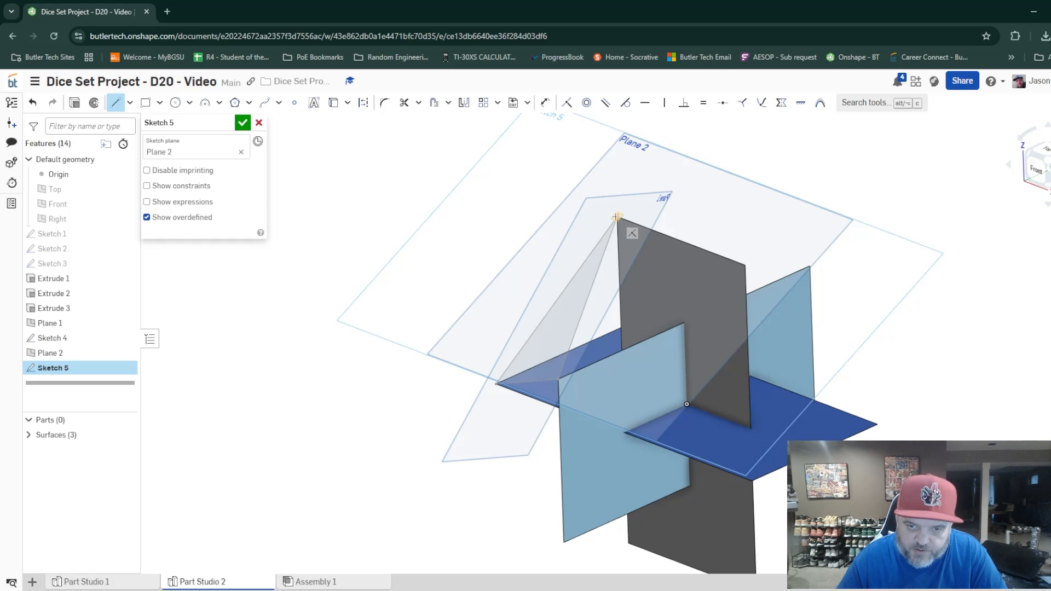
left_click(617, 218)
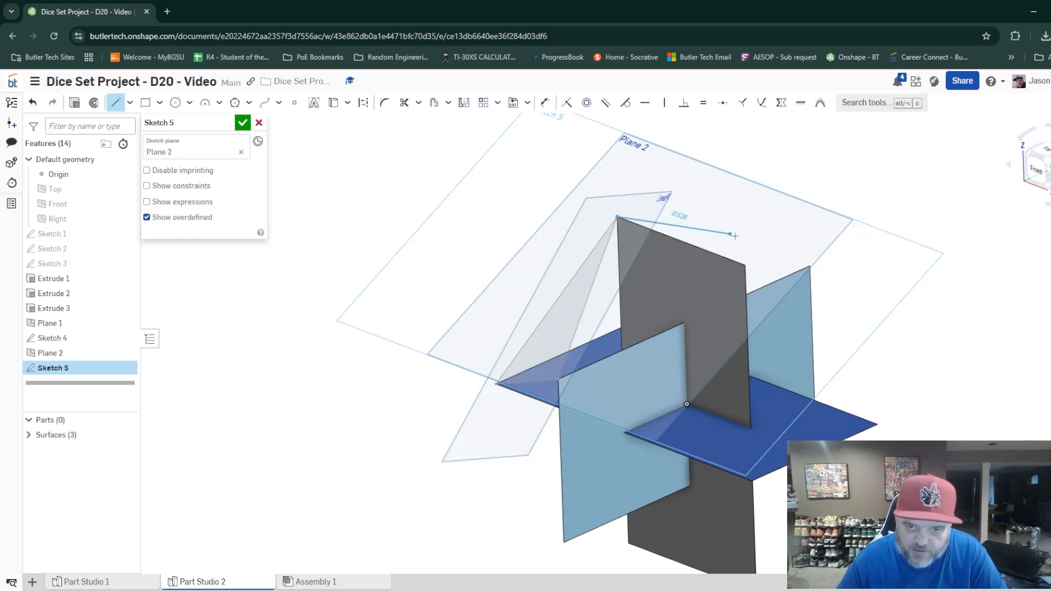
left_click(745, 265)
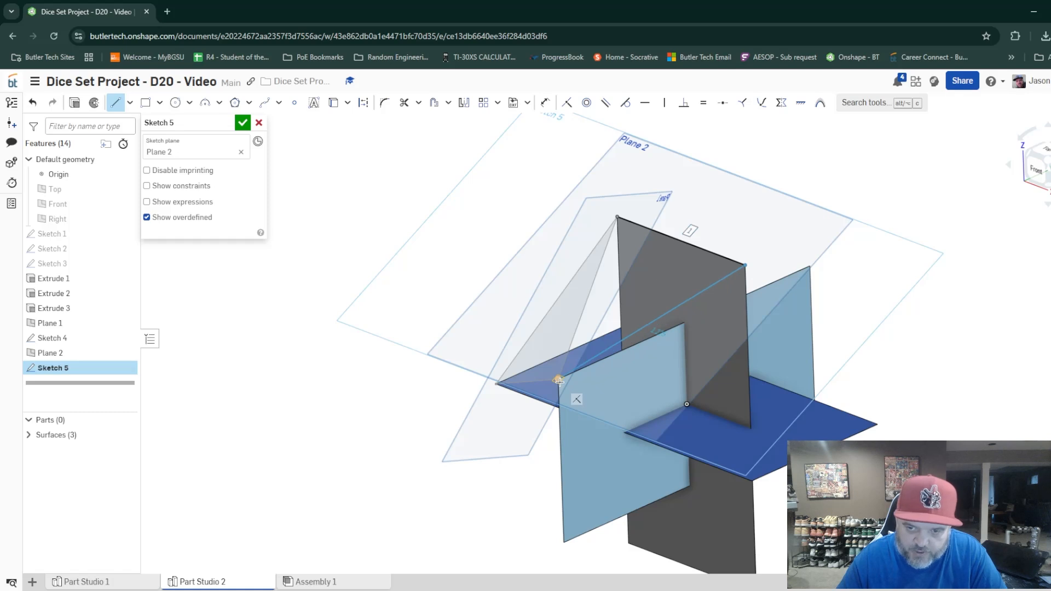
left_click(559, 382)
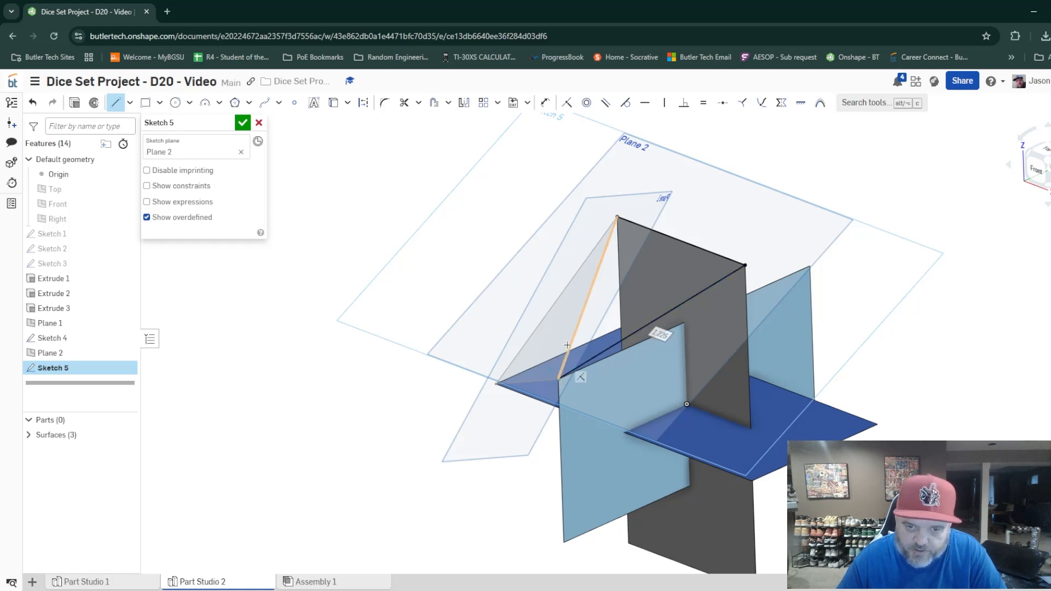
left_click(617, 217)
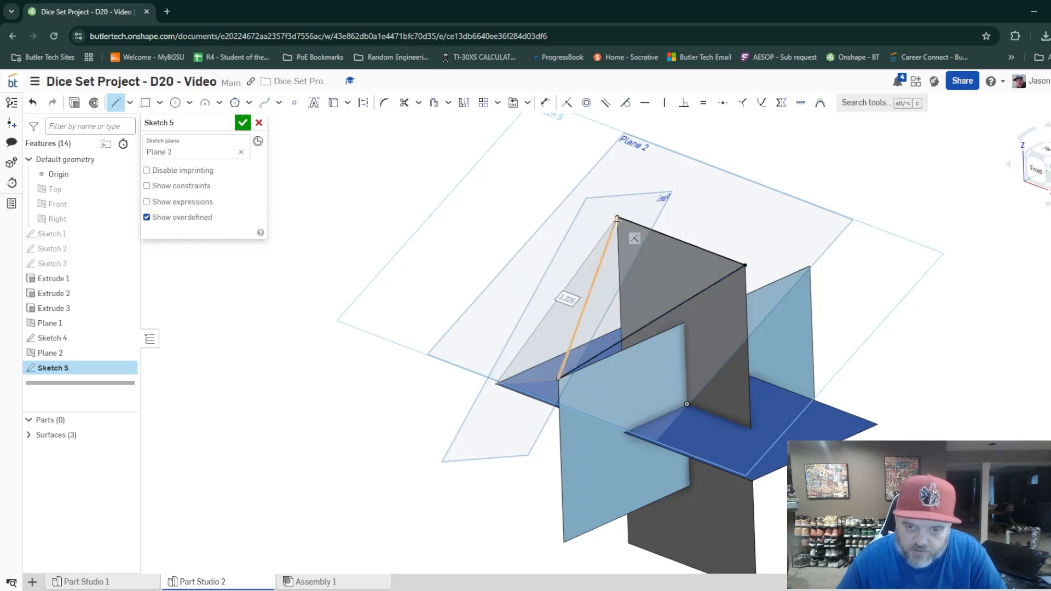
left_click(242, 123)
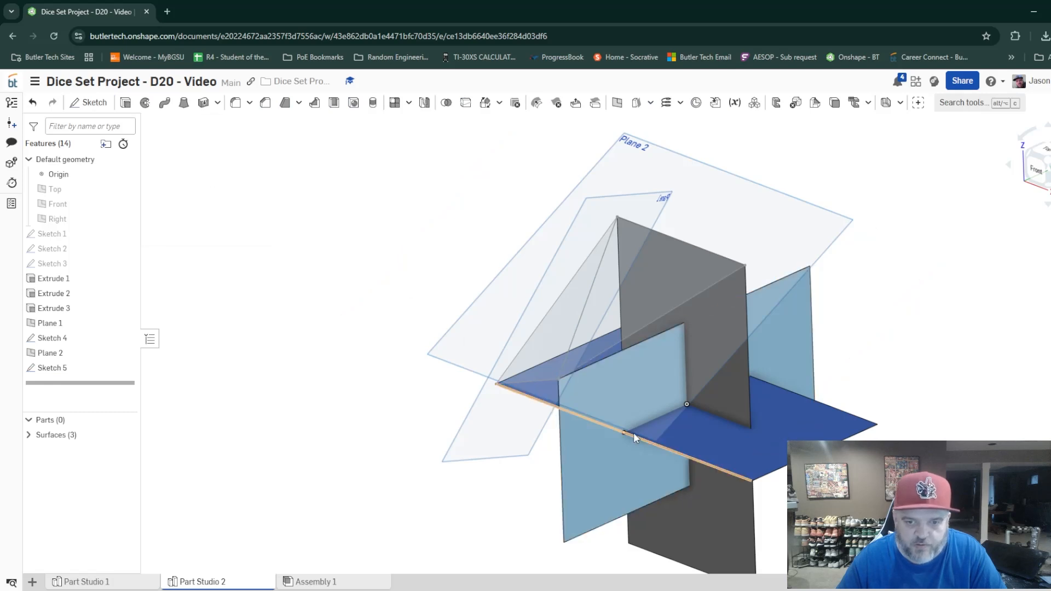
Create a three-point plane through the free upper Extrude 2 corner, the near Extrude 3 corner opposite Sketch 4 and the shared Extrude 1 corner.
mouse_move(633, 436)
right_mouse_down()
mouse_move(679, 424)
mouse_move(645, 424)
mouse_move(645, 432)
right_mouse_up()
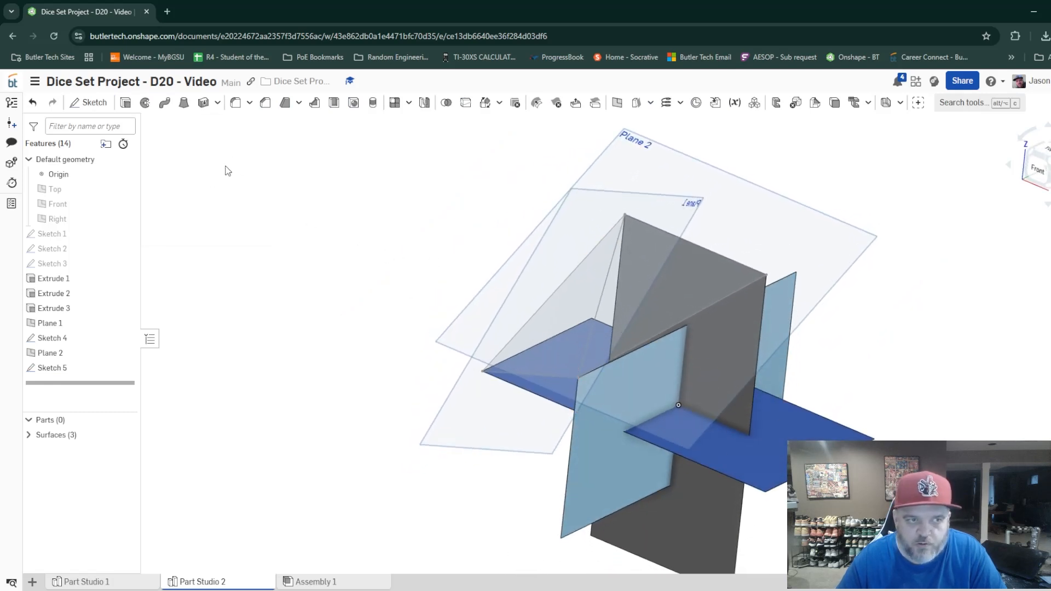
left_click(617, 103)
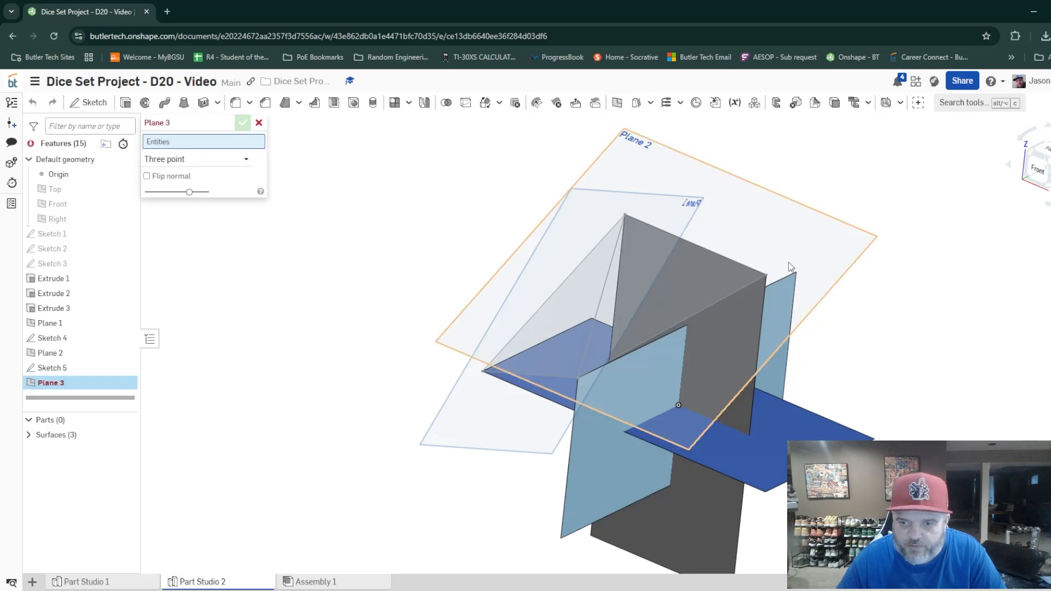
left_click(766, 276)
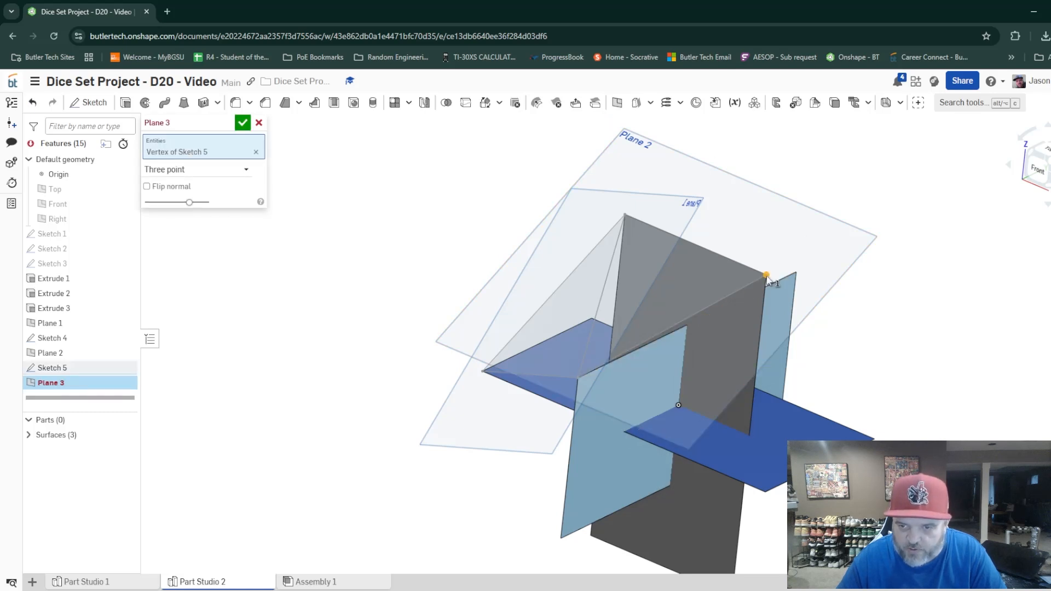
left_click(765, 492)
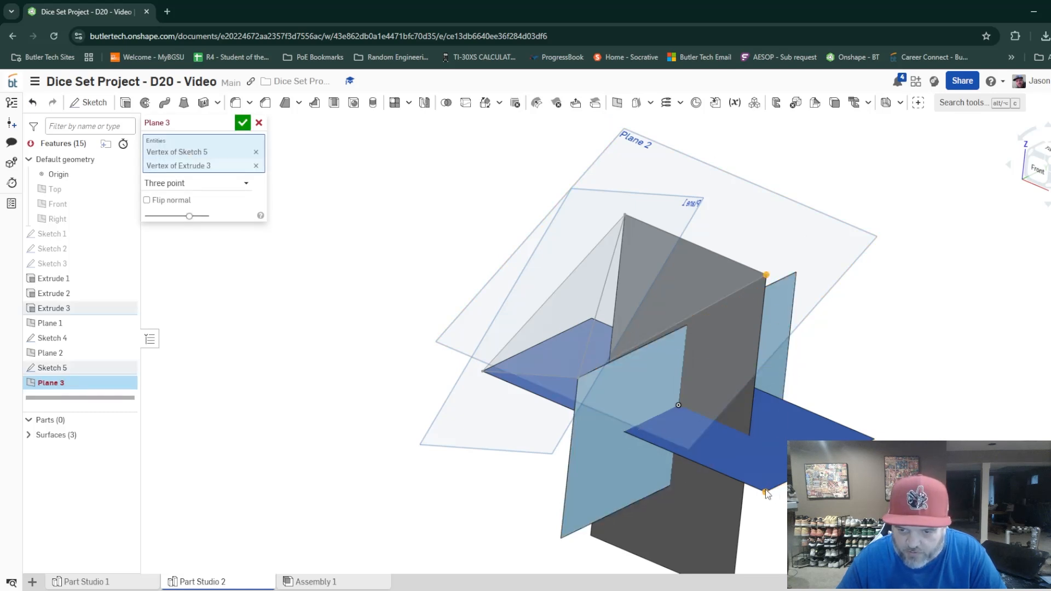
left_click(579, 378)
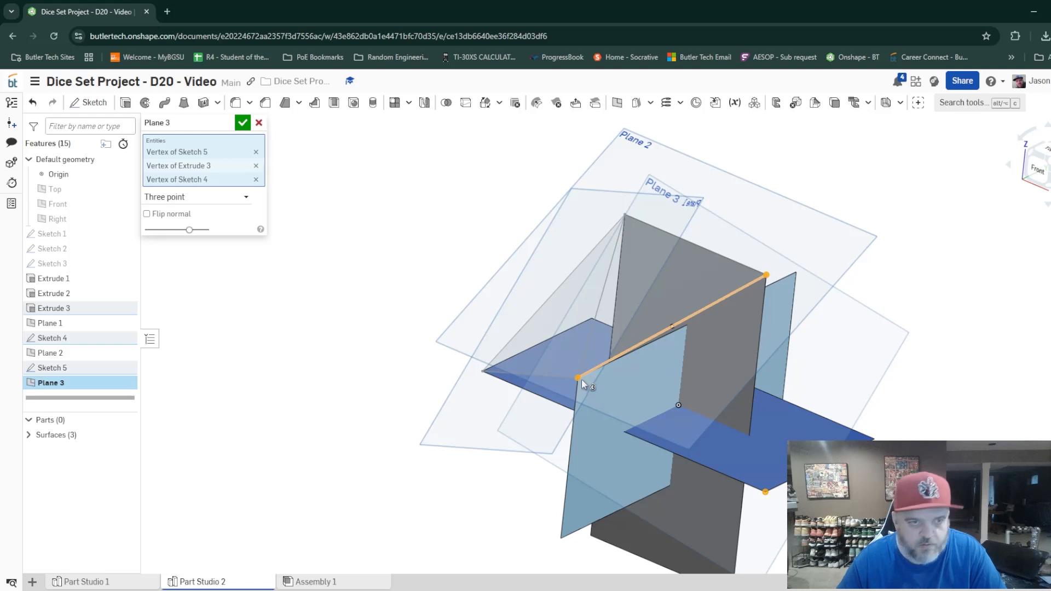
left_click(243, 123)
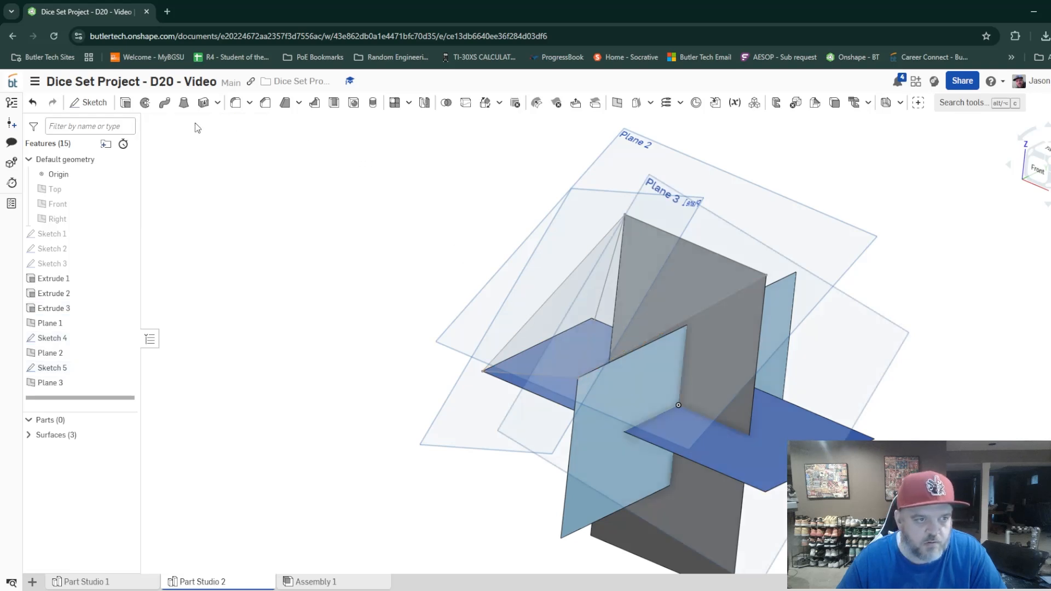
Sketch a closed triangle on Plane 3 with lines joining the three surface corners that define the plane.
left_click(86, 103)
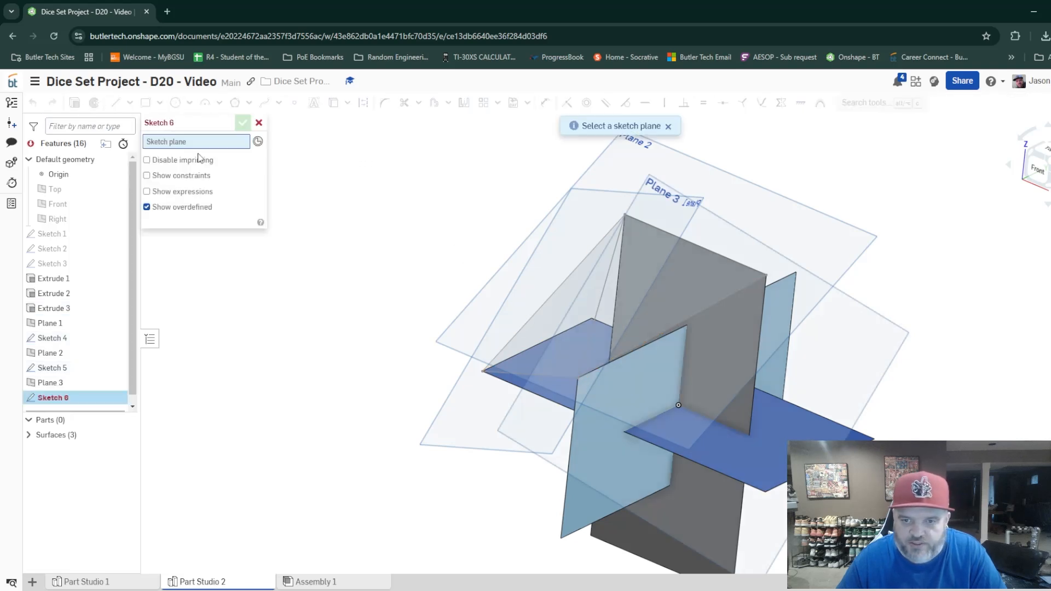
left_click(660, 190)
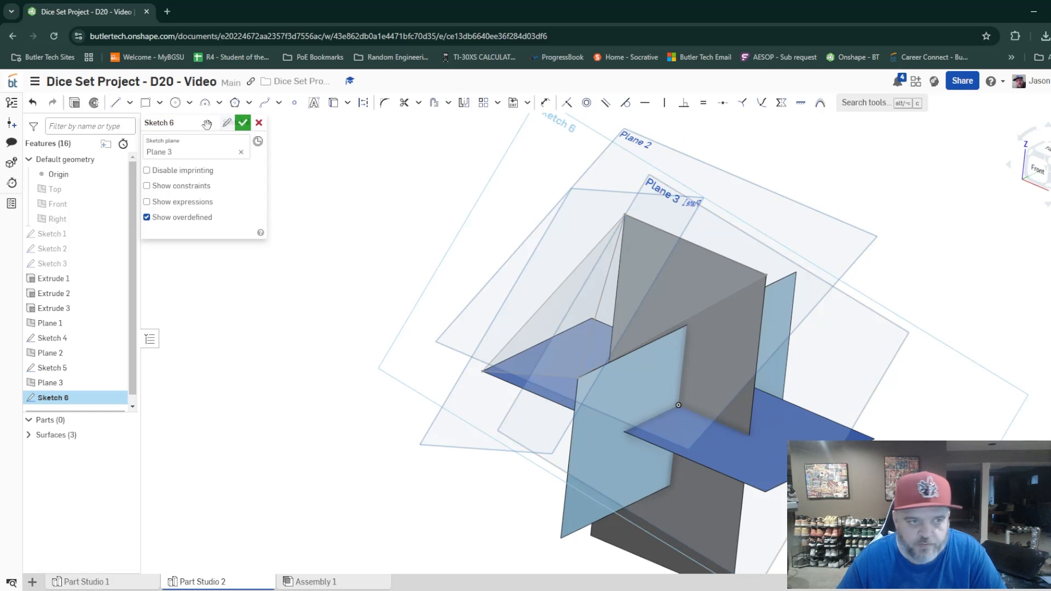
left_click(766, 275)
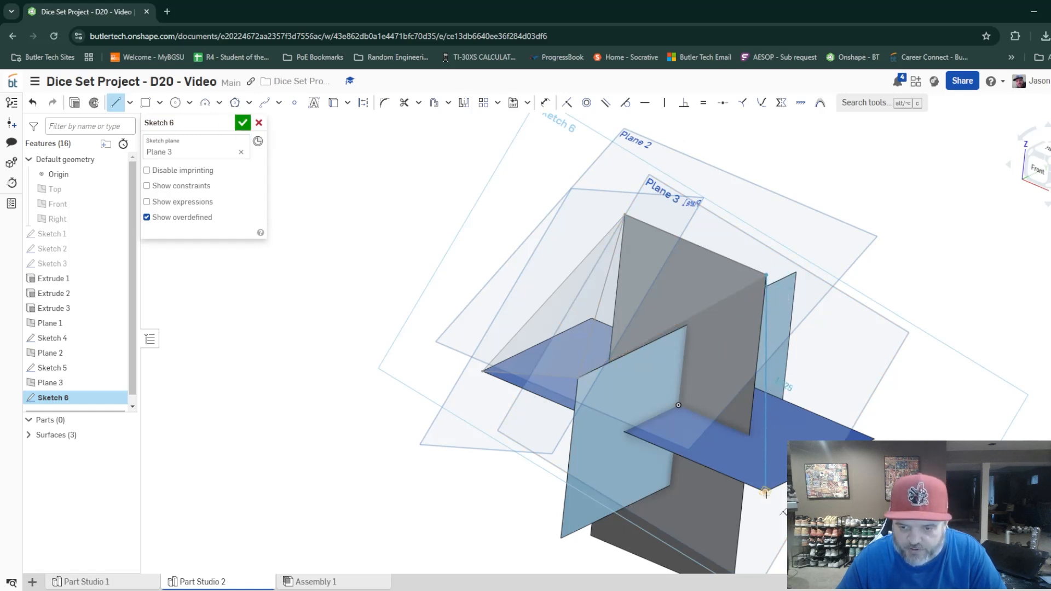
left_click(766, 492)
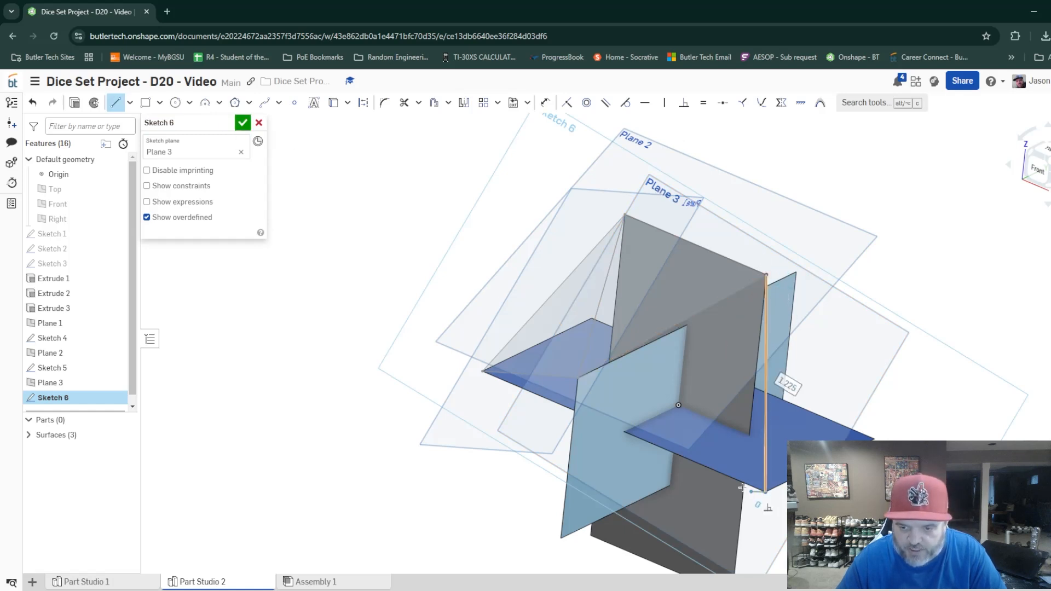
left_click(580, 376)
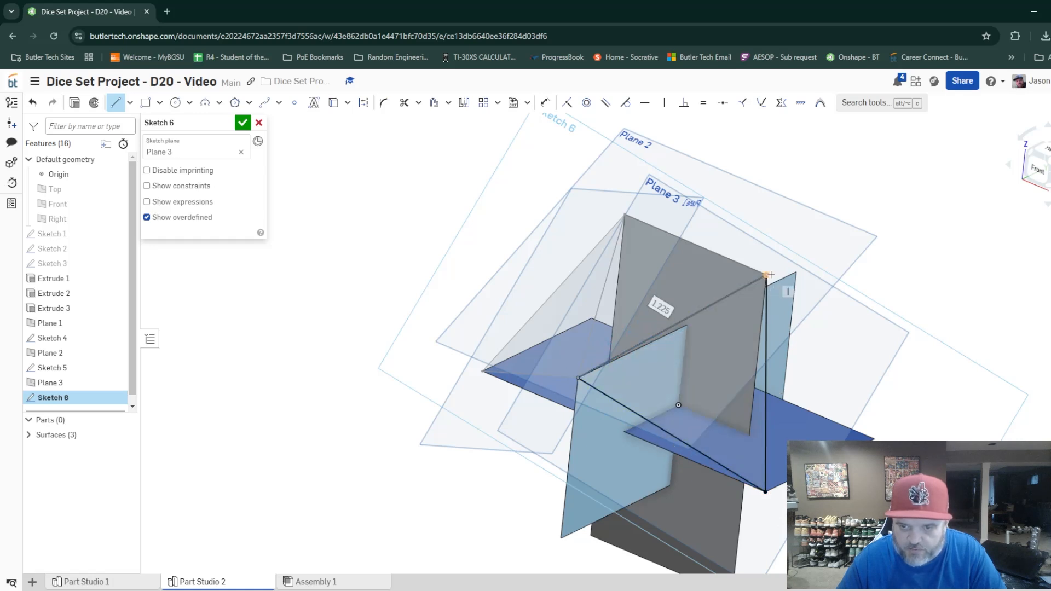
left_click(243, 123)
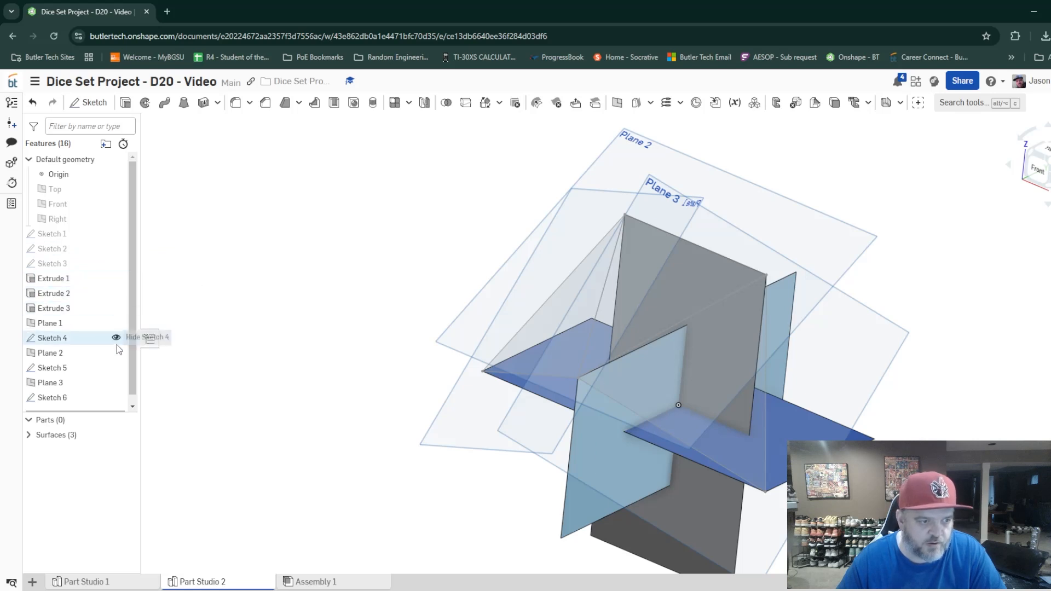
Hide Plane 1, Plane 2 and Plane 3.
left_click(116, 323)
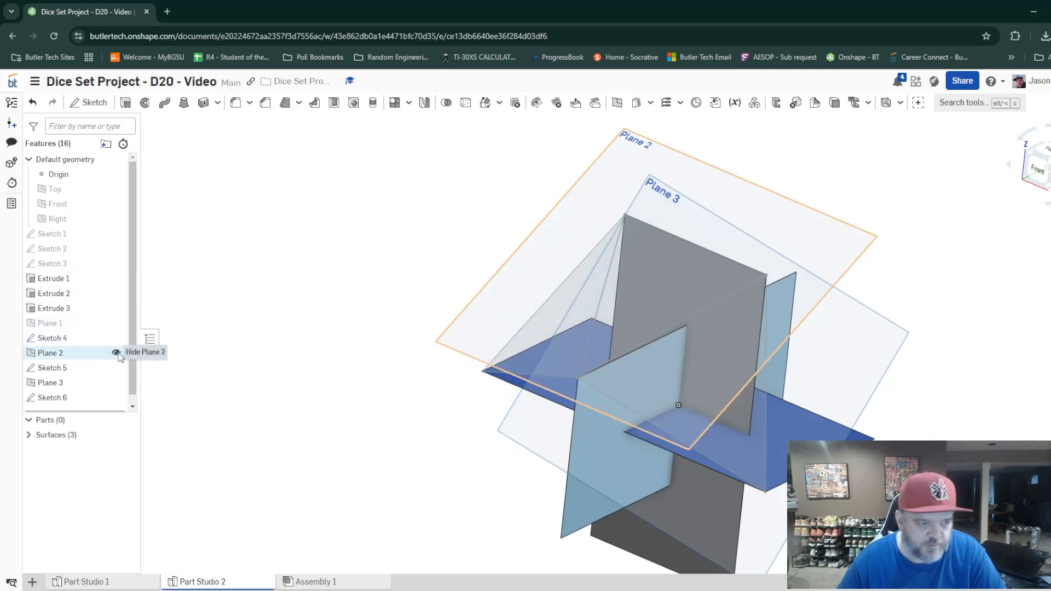
left_click(116, 353)
left_click(116, 382)
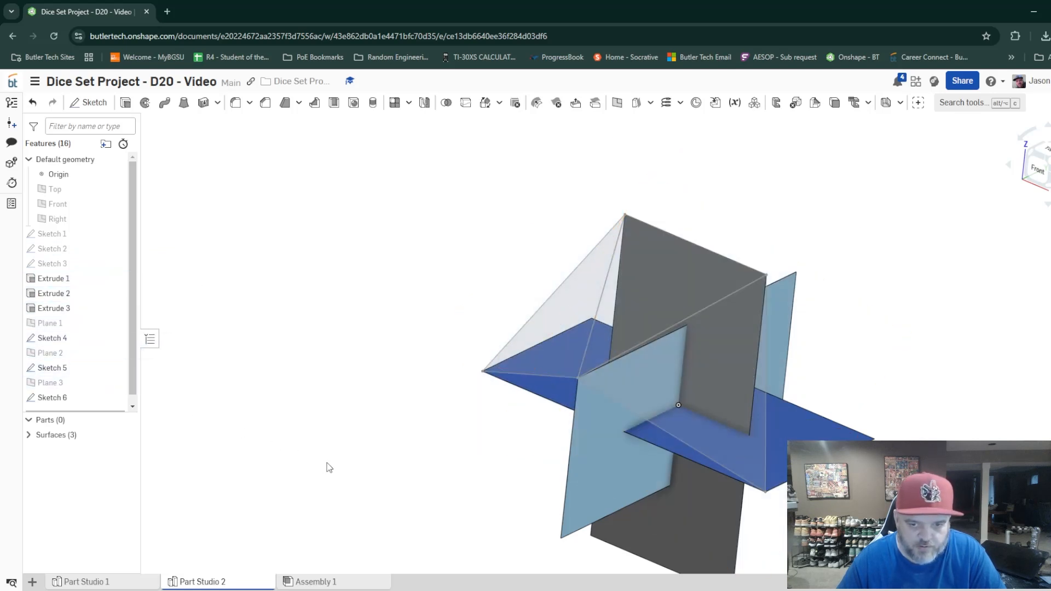
Try to loft the Sketch 4 triangle to the origin as an Add operation with Merge with all enabled, and undo it.
right_click_drag(327, 464, 353, 480)
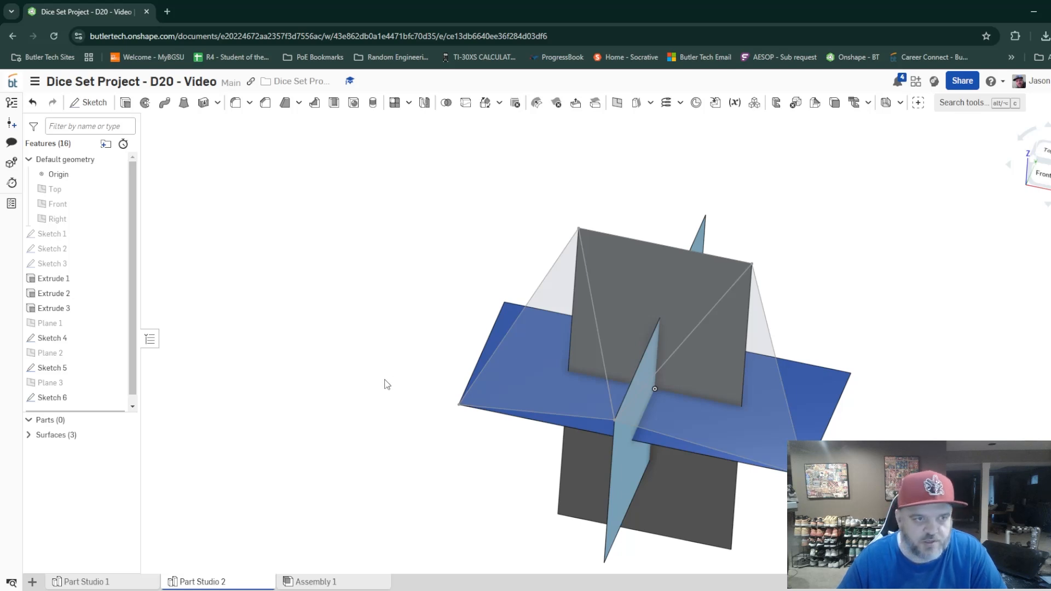
left_click(185, 105)
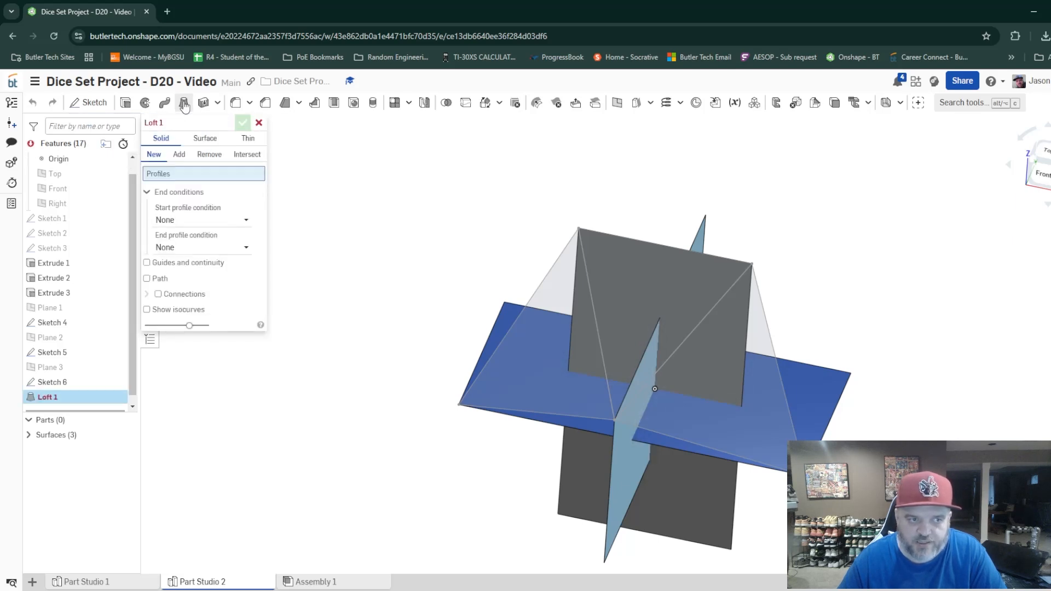
left_click(183, 158)
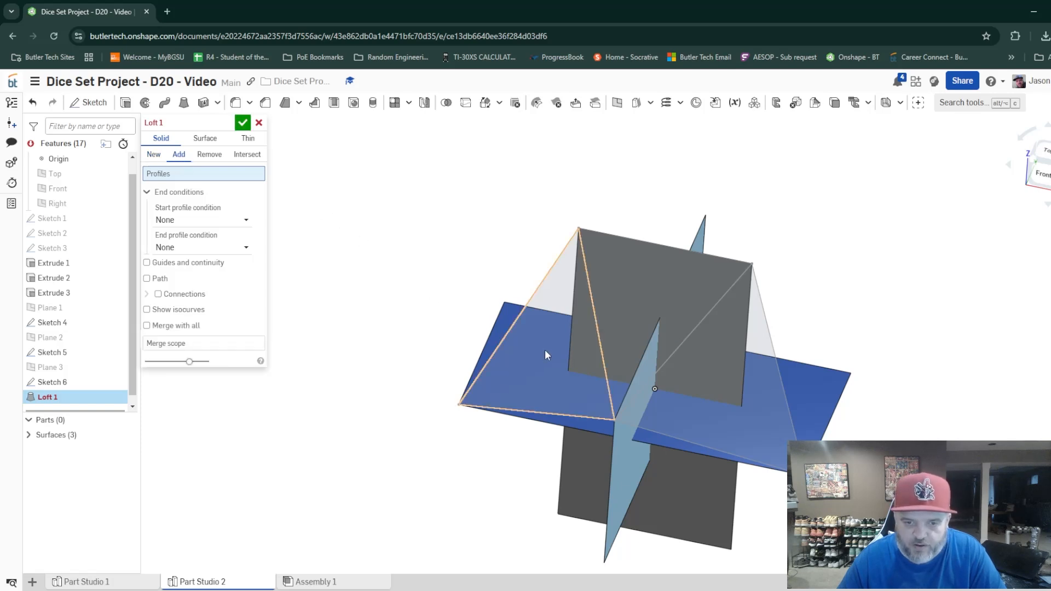
right_click_drag(545, 355, 565, 361)
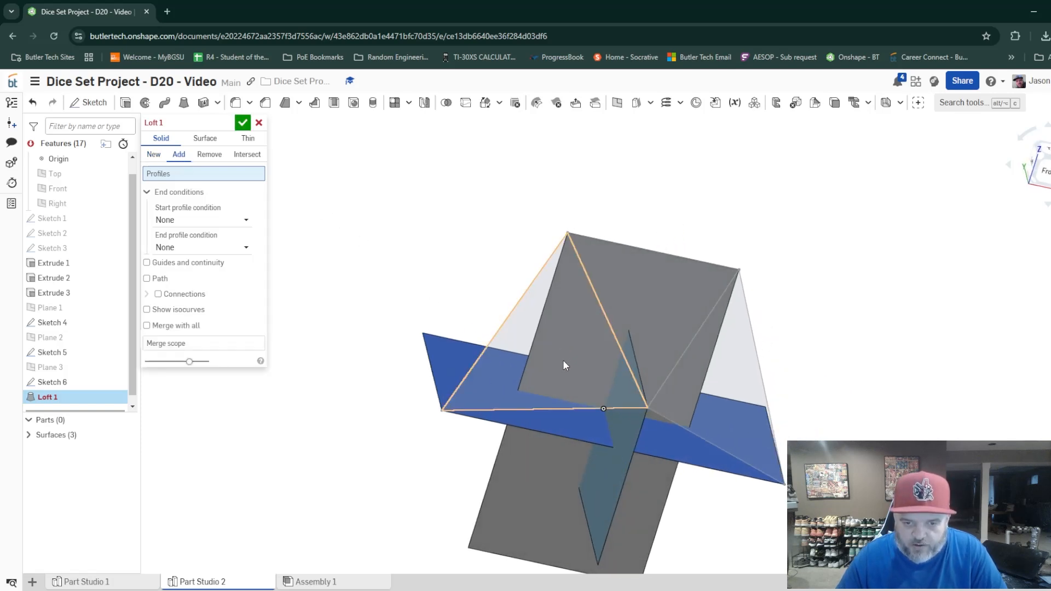
left_click(566, 365)
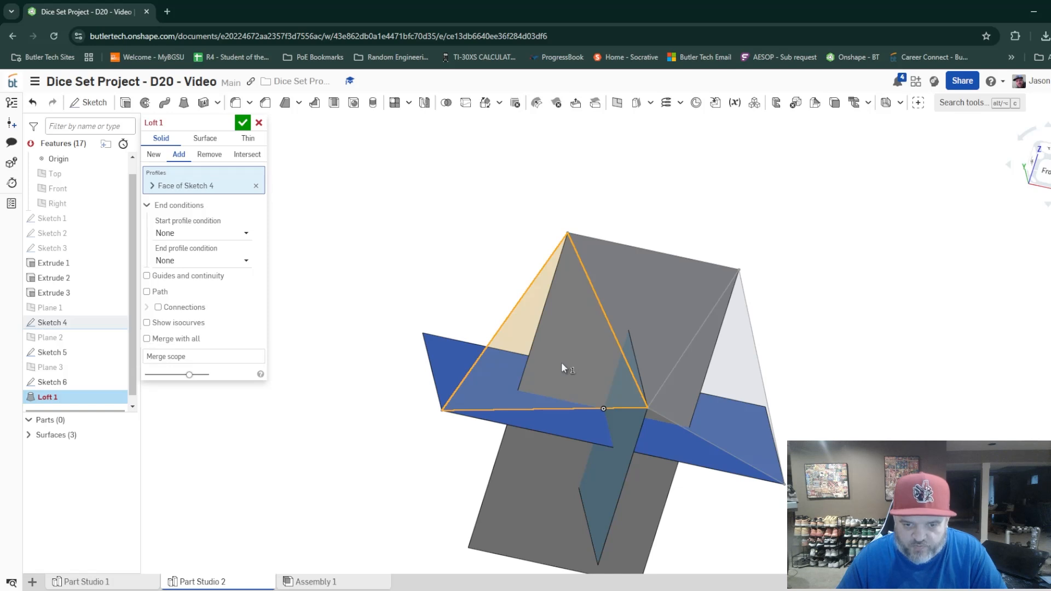
right_click_drag(560, 362, 598, 393)
left_click(555, 353)
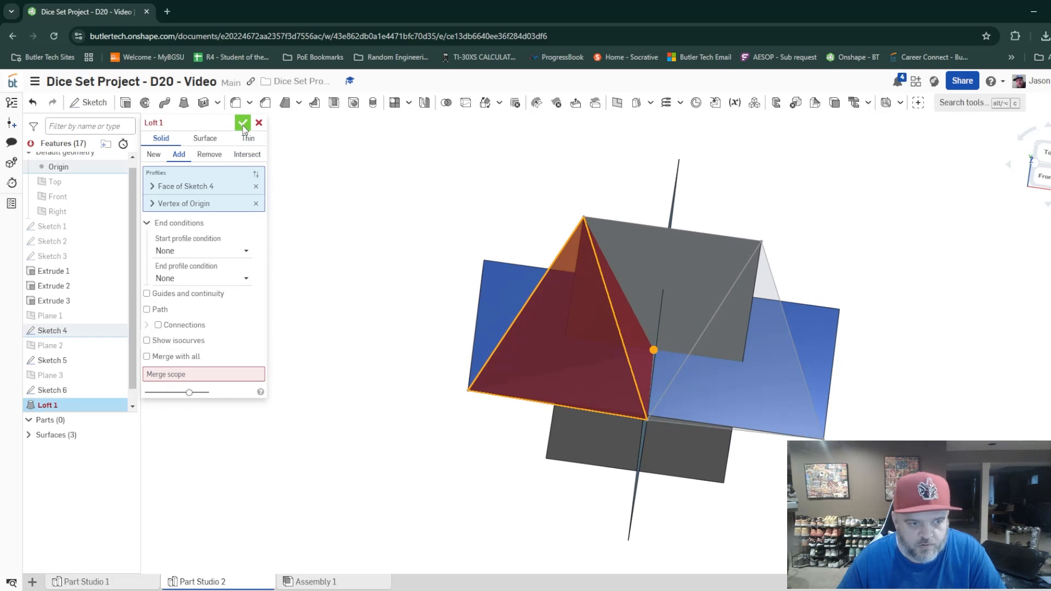
left_click(146, 356)
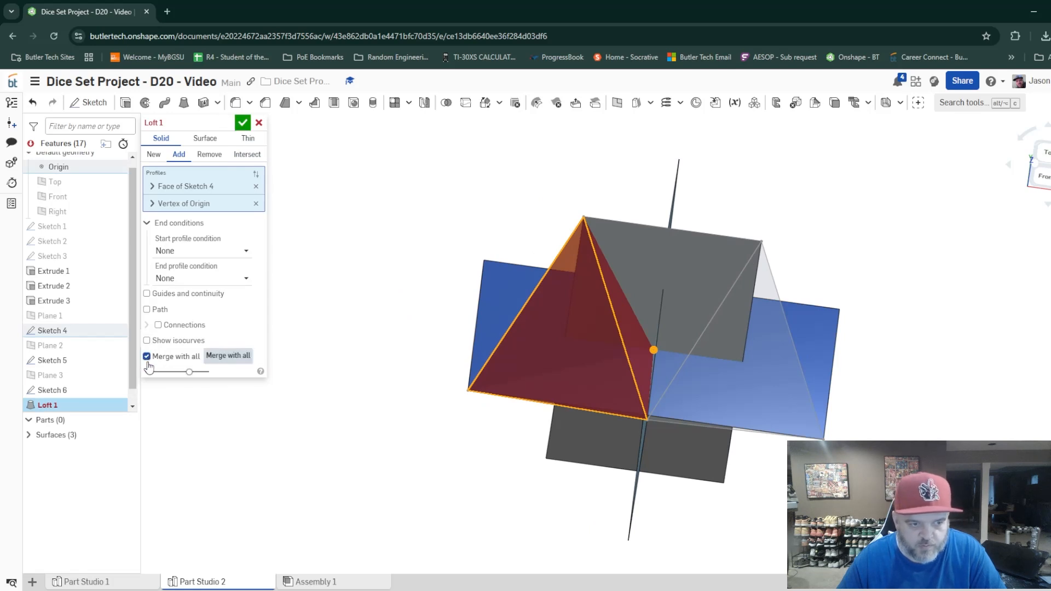
left_click(244, 123)
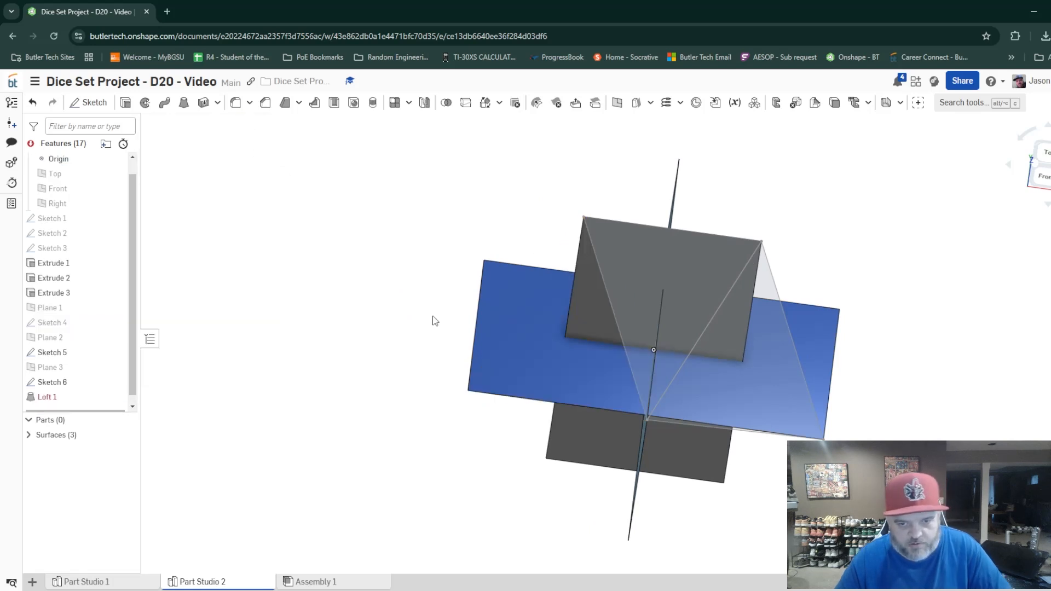
right_click_drag(434, 320, 546, 389)
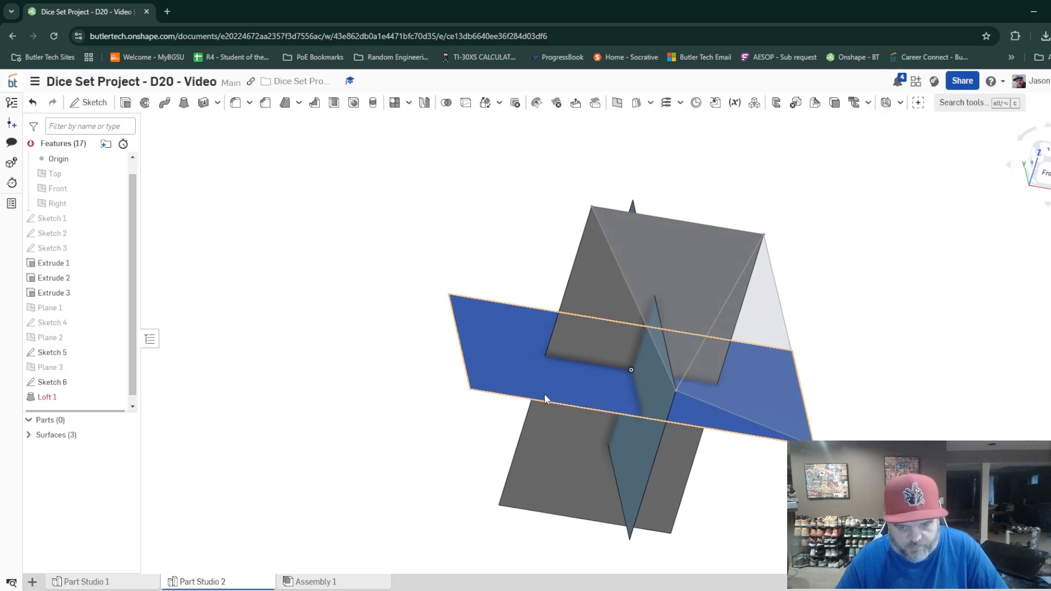
key("ctrl+z")
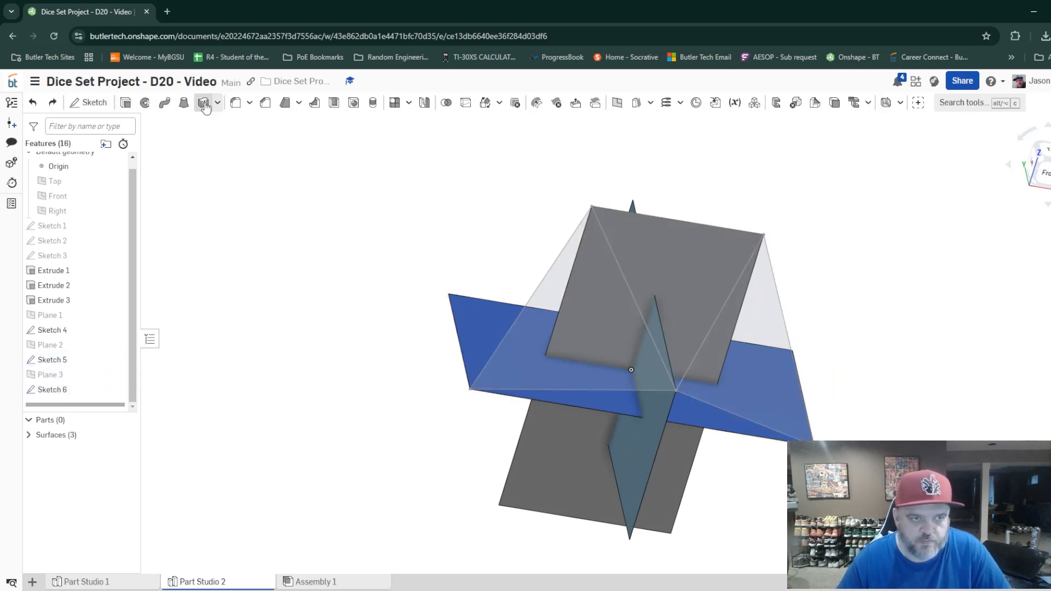
Loft the Sketch 4 triangle to the origin as a new solid part.
left_click(184, 104)
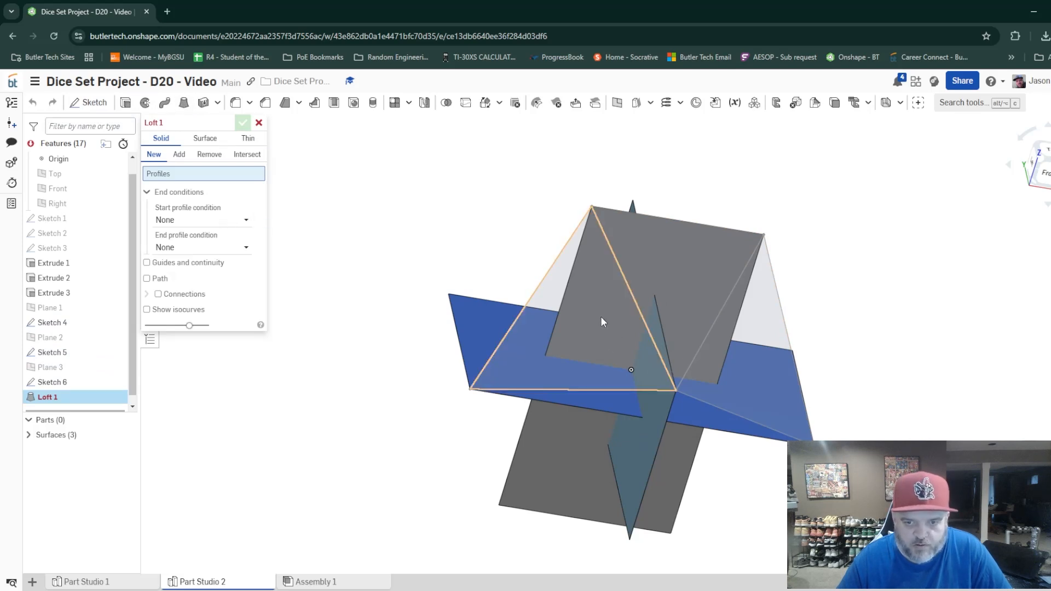
left_click(589, 344)
left_click(632, 371)
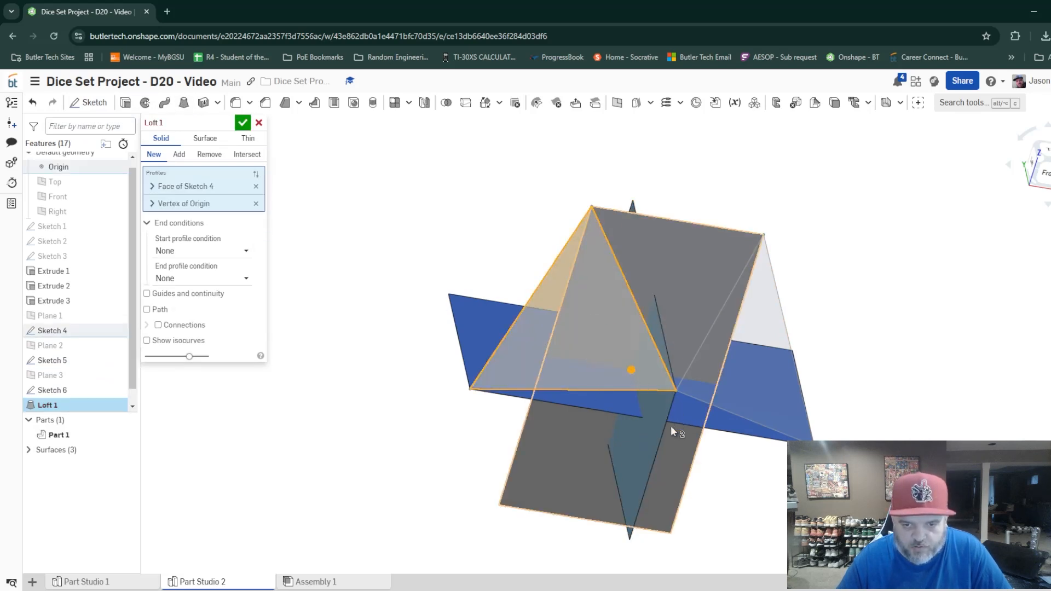
mouse_move(671, 426)
right_mouse_down()
mouse_move(630, 430)
mouse_move(666, 430)
right_mouse_up()
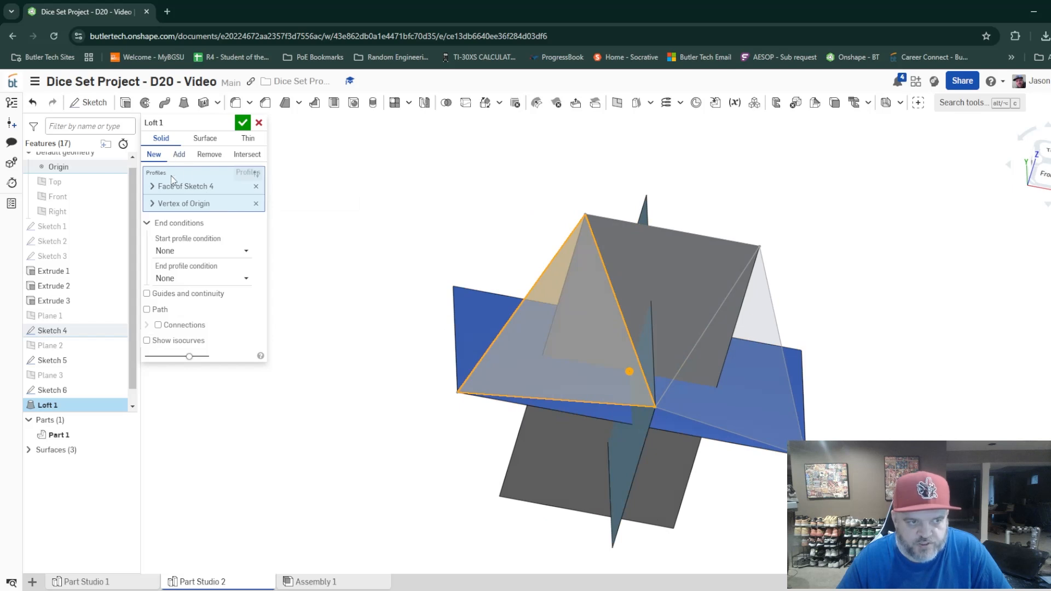
left_click(243, 124)
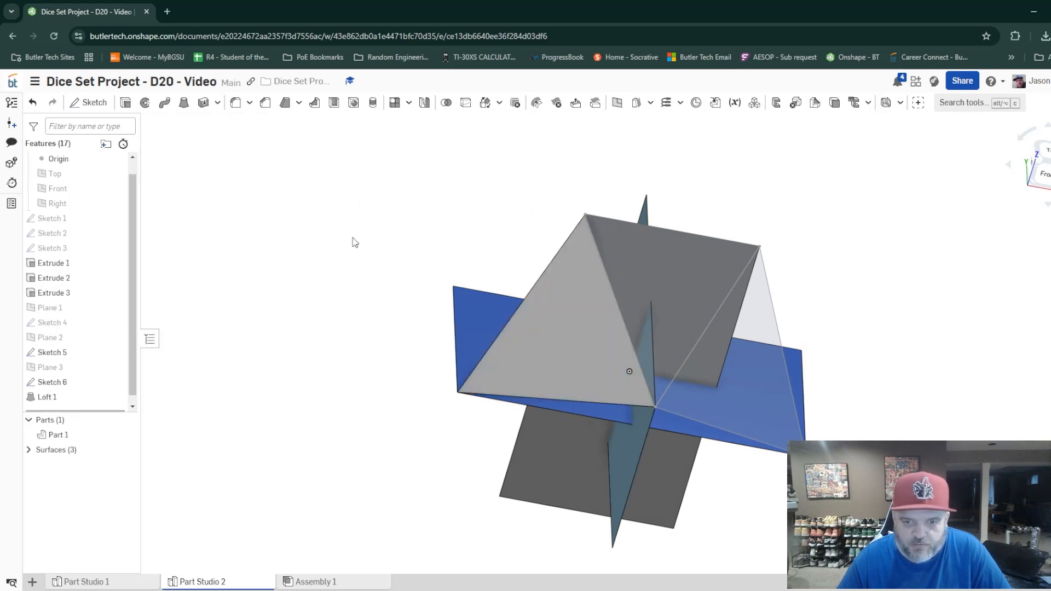
Loft the Sketch 5 triangle to the origin, adding the solid to Part 1.
mouse_move(704, 426)
right_mouse_down()
mouse_move(686, 432)
mouse_move(696, 434)
right_mouse_up()
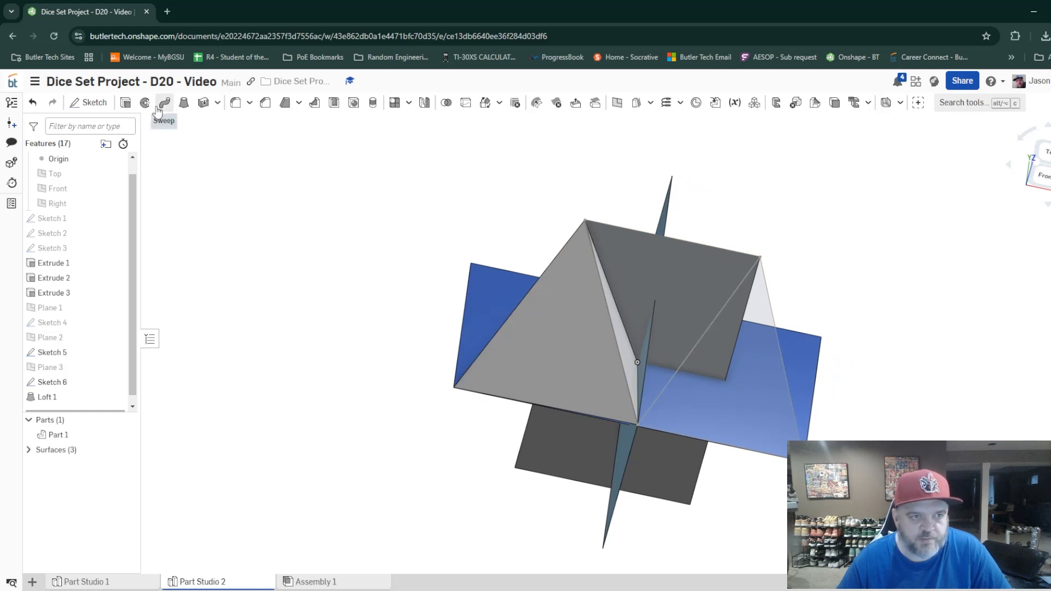
left_click(184, 102)
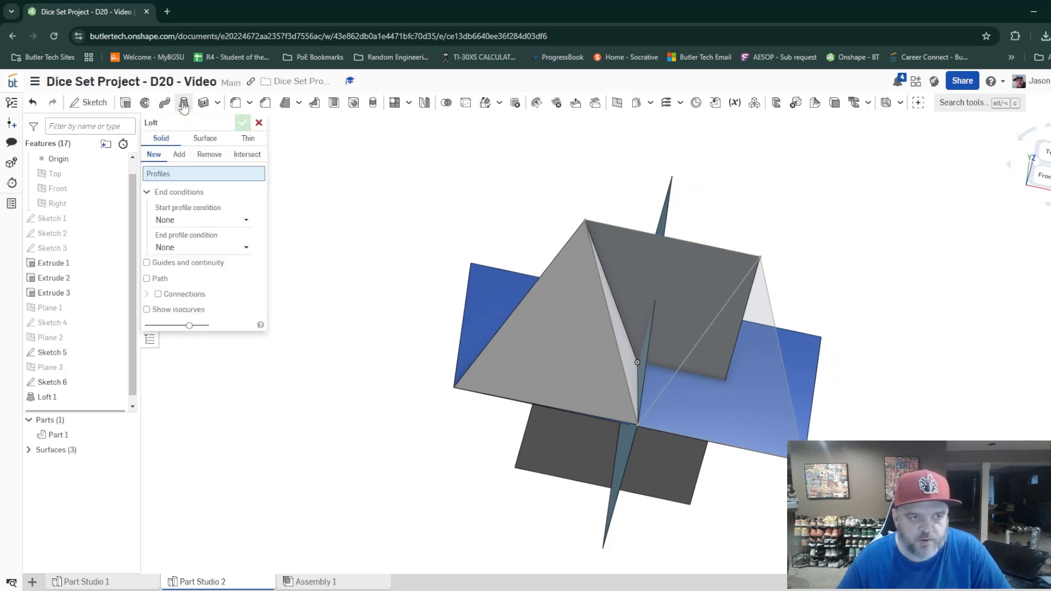
left_click(690, 304)
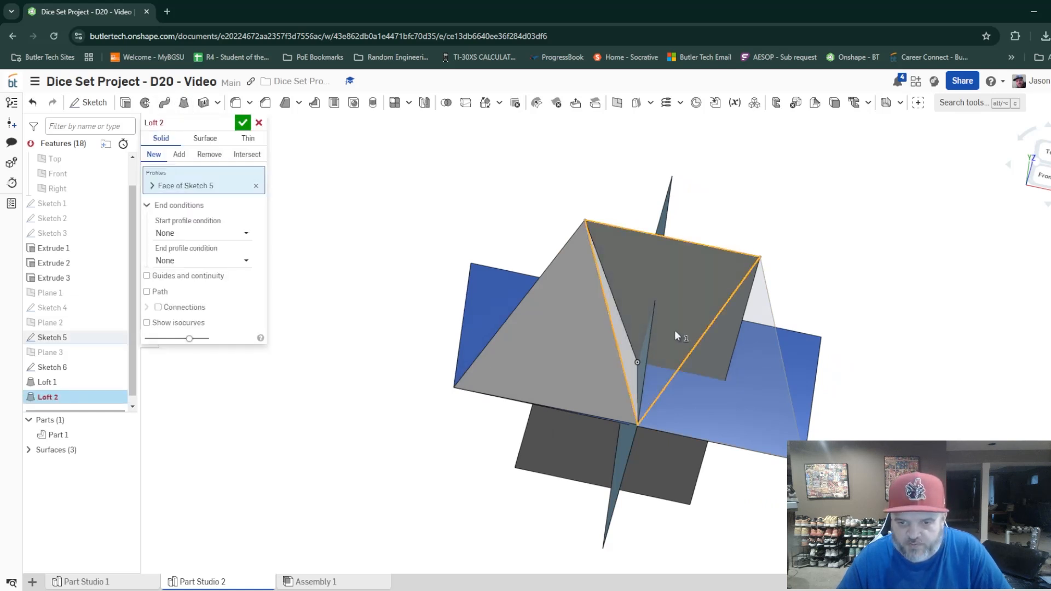
left_click(638, 363)
right_click_drag(743, 426, 727, 410)
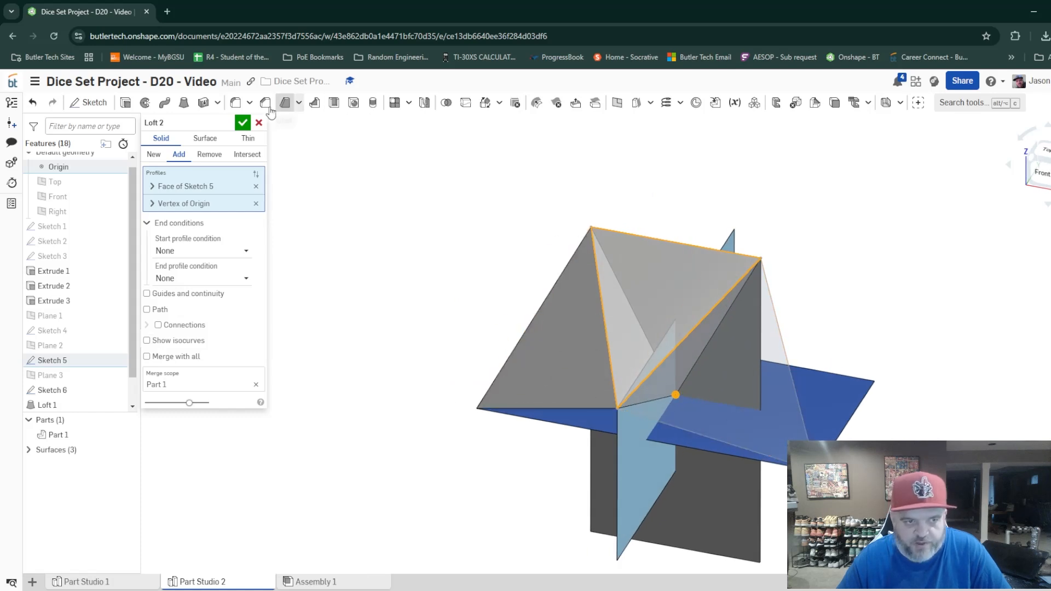
left_click(235, 125)
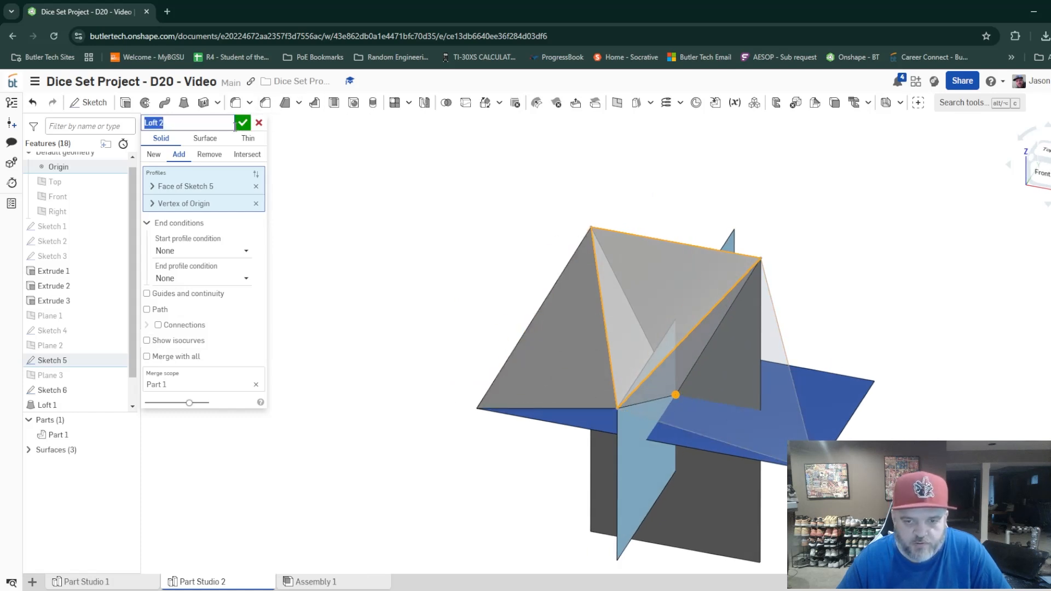
left_click(241, 128)
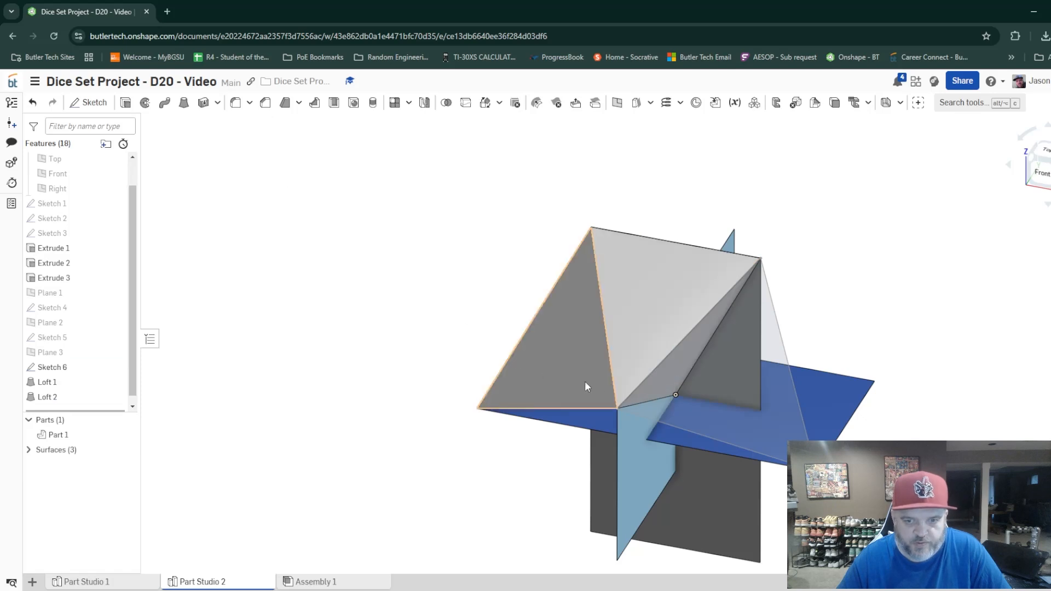
Loft the Sketch 6 triangle to the origin, adding the solid to Part 1.
right_click_drag(758, 420, 731, 413)
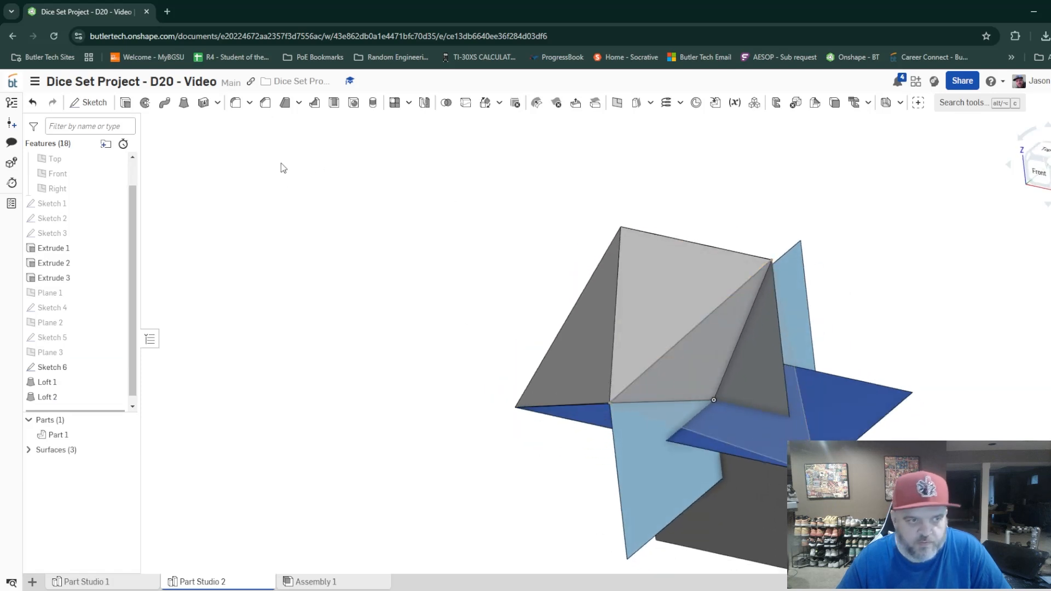
left_click(184, 103)
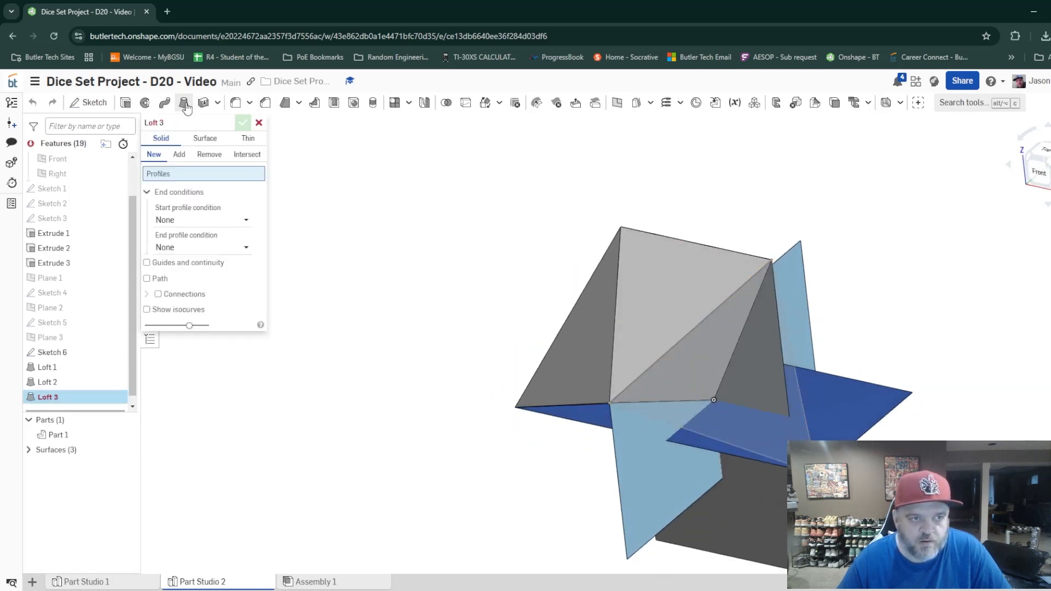
left_click(778, 426)
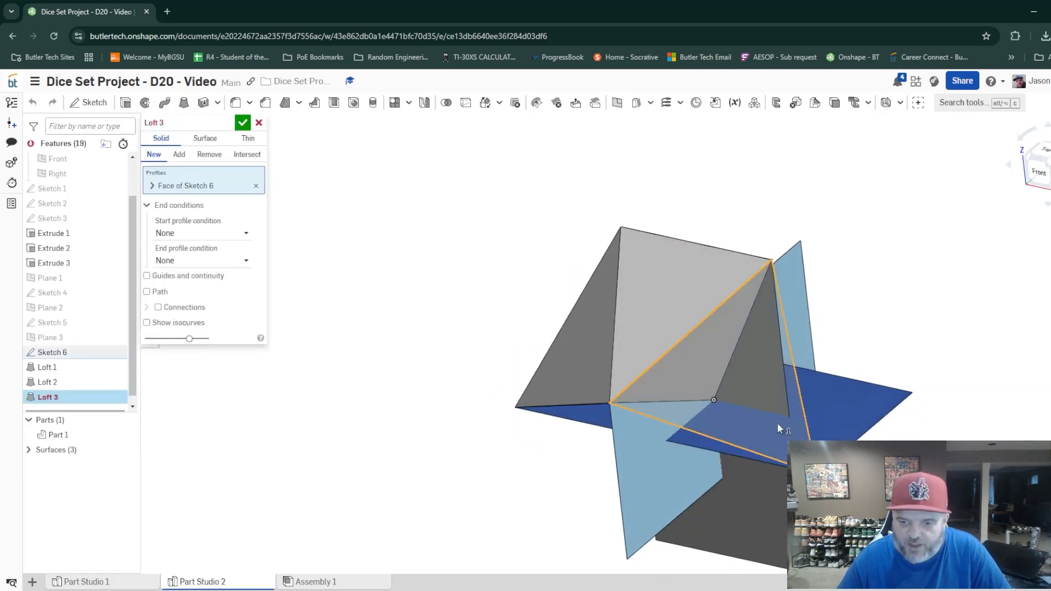
left_click(714, 402)
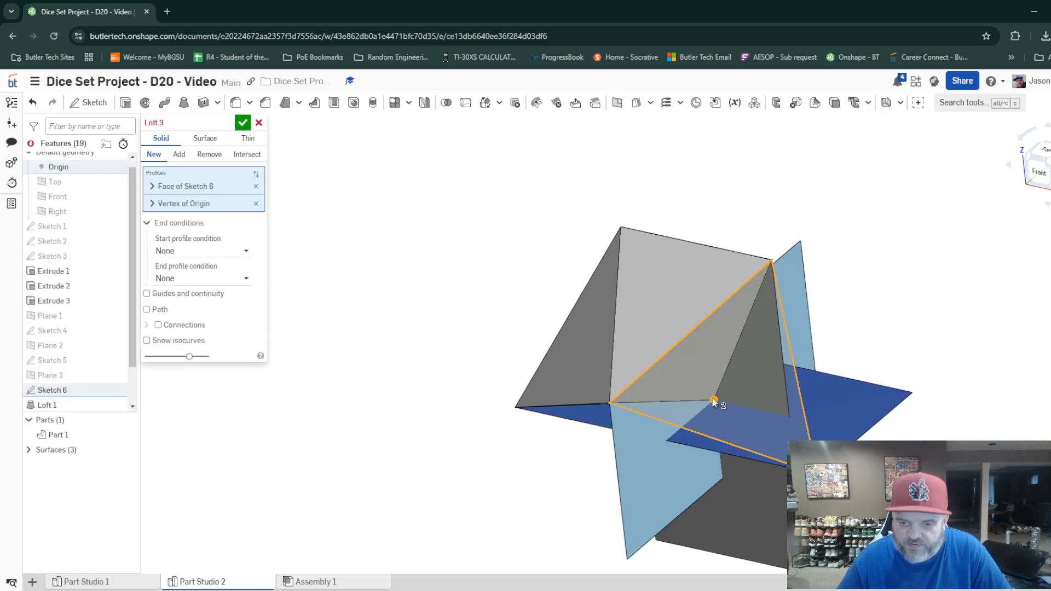
left_click(239, 128)
Mirror Part 1 across the horizontal Extrude 3 surface as a new part.
right_click_drag(554, 441, 602, 458)
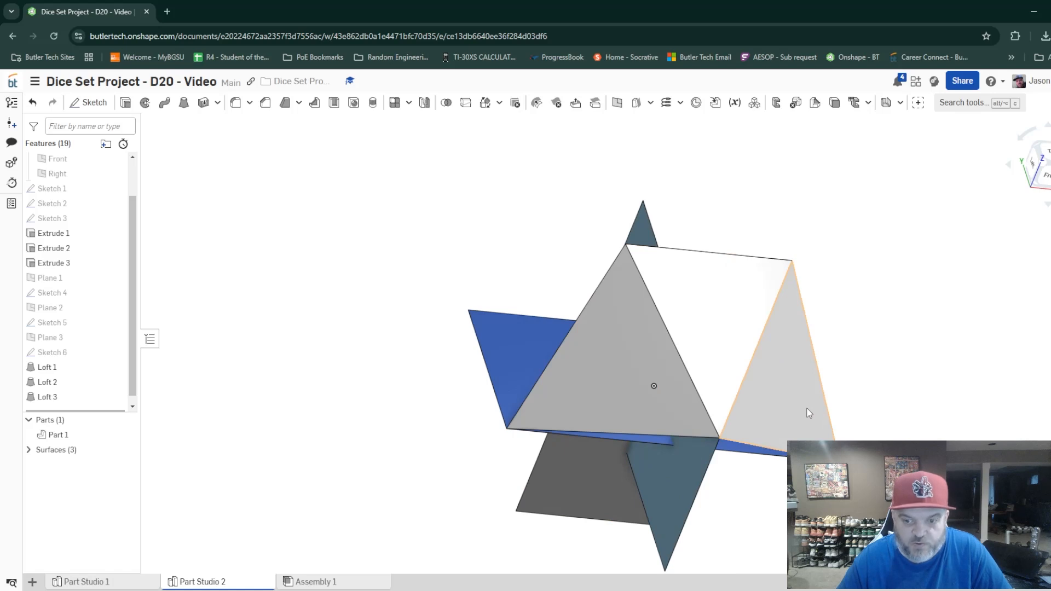
right_click_drag(809, 413, 851, 415)
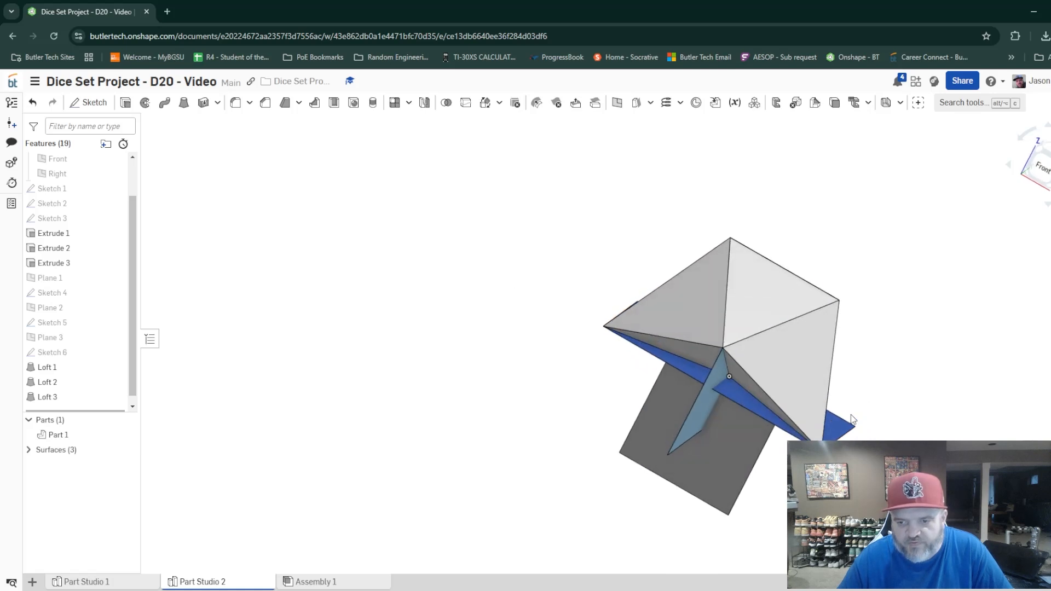
left_click(1046, 178)
right_click_drag(912, 231, 913, 236)
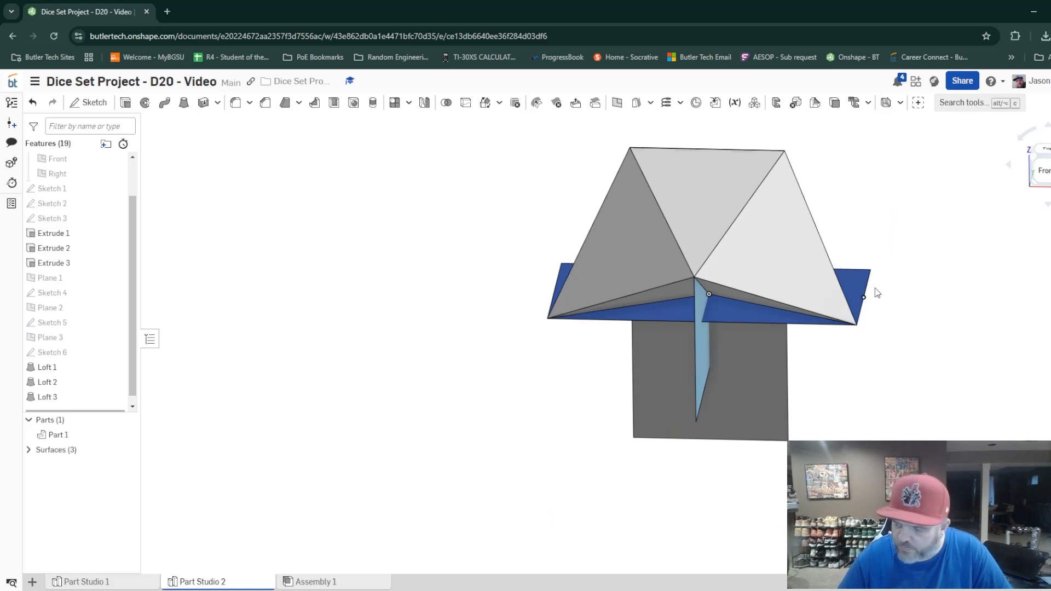
middle_click_drag(875, 294, 745, 344)
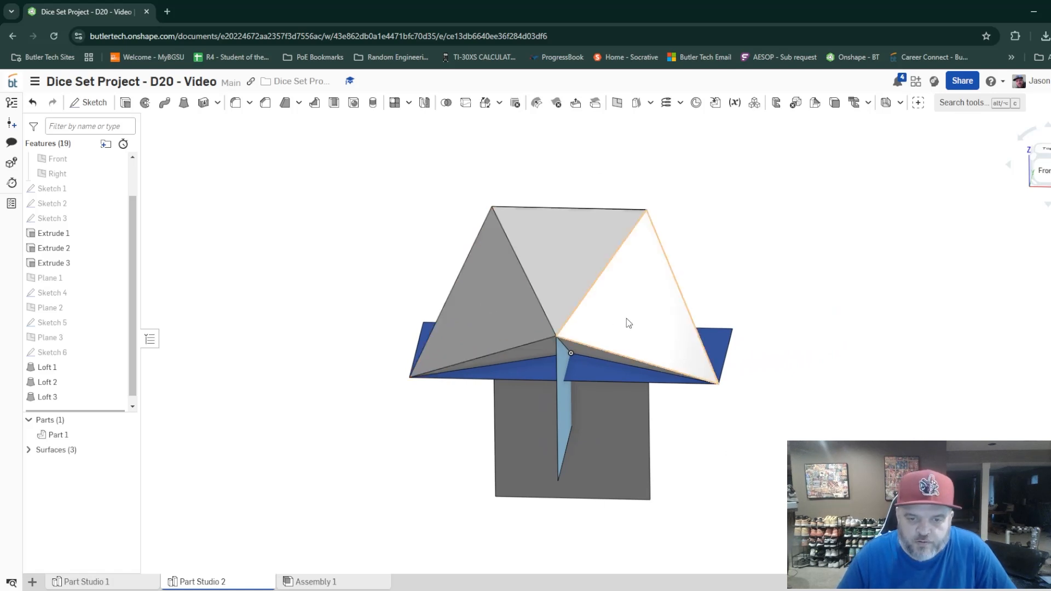
left_click(563, 269)
left_click(478, 316)
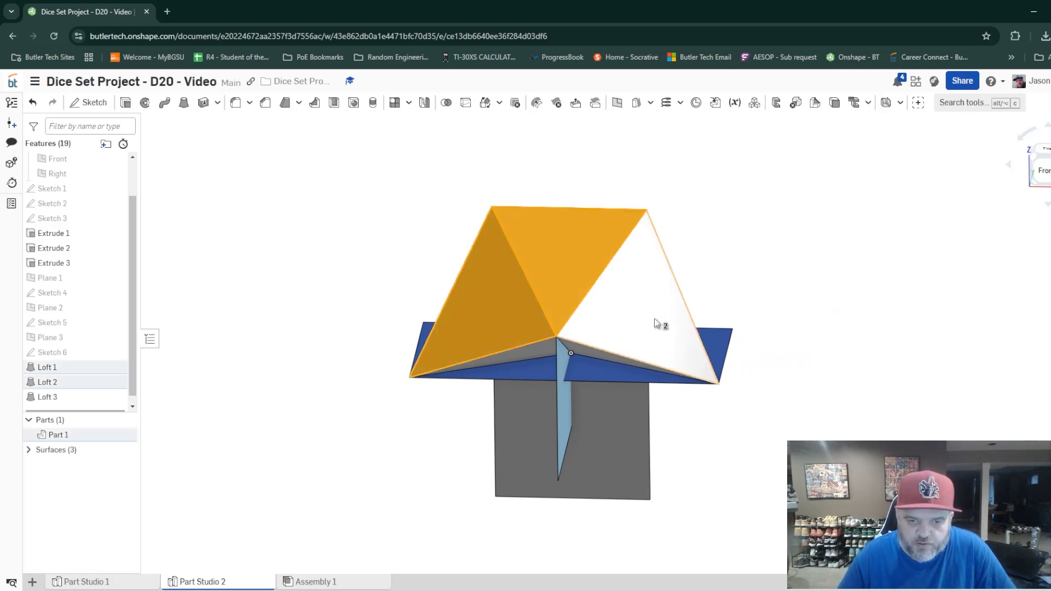
left_click(643, 324)
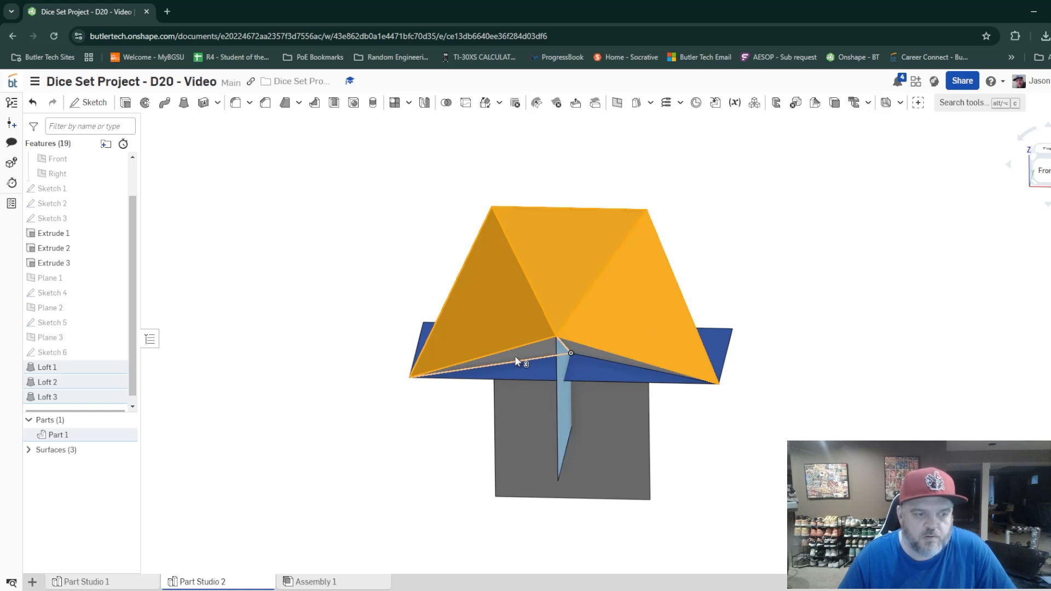
left_click(425, 104)
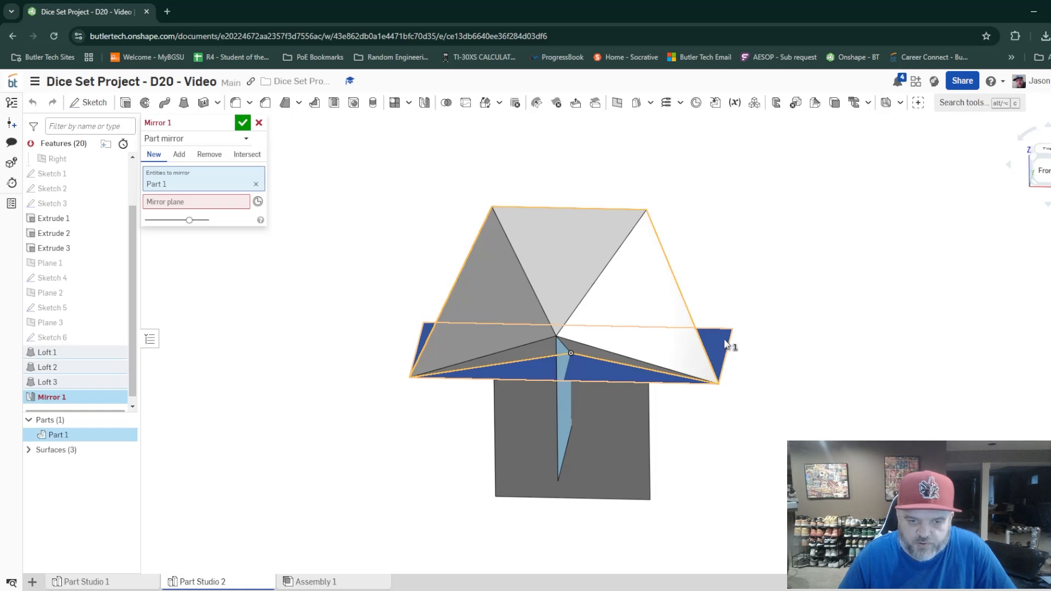
left_click(172, 202)
left_click(714, 336)
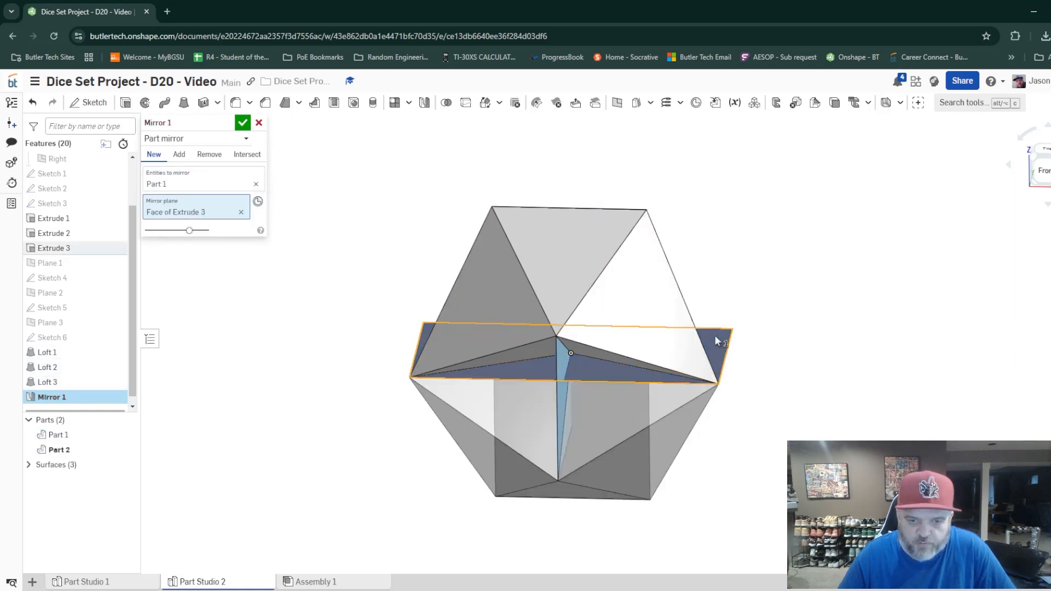
right_click_drag(714, 336, 751, 518)
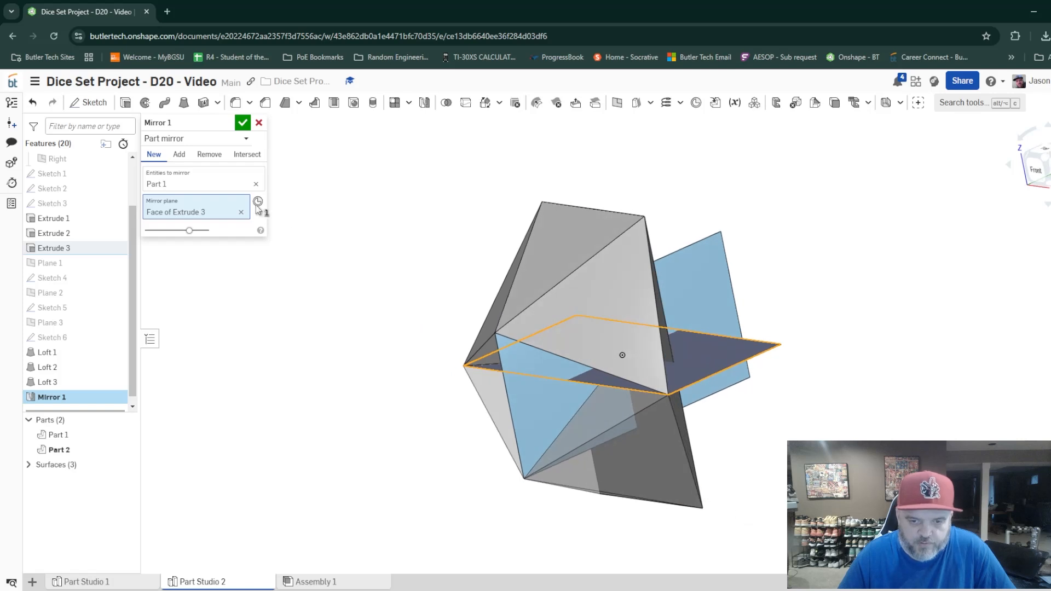
left_click(243, 124)
Mirror Part 1 and Part 2 across the Extrude 2 surface as new parts.
right_click_drag(773, 483, 816, 451)
right_click_drag(571, 374, 600, 348)
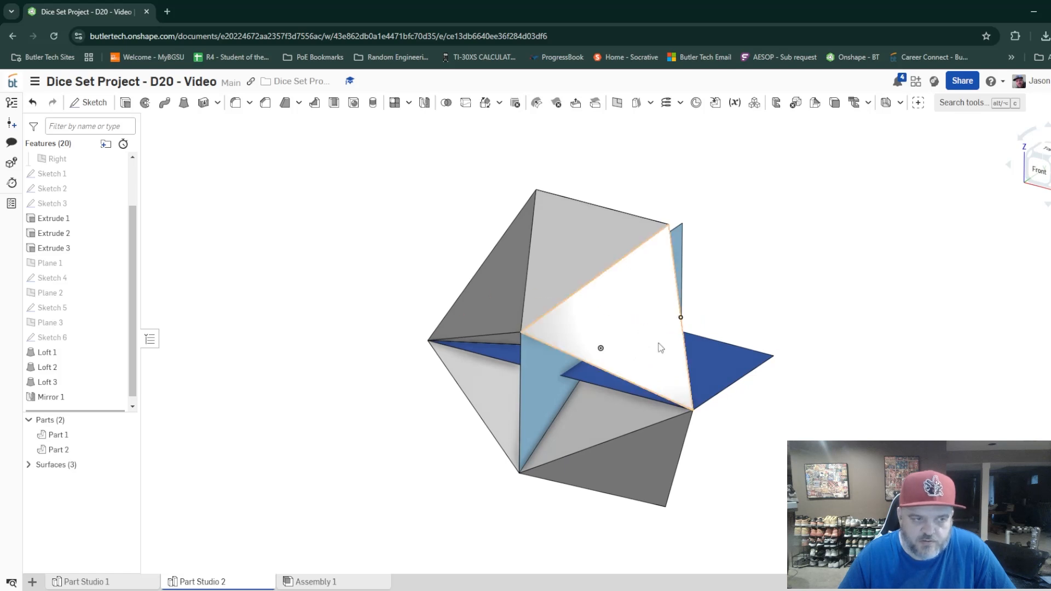
left_click(642, 324)
left_click(579, 262)
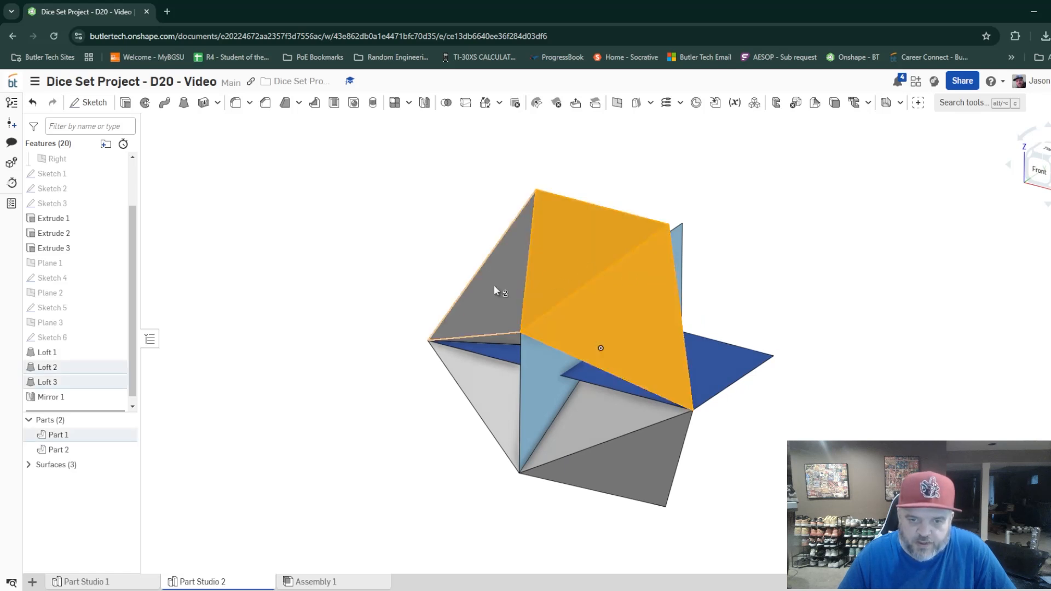
left_click(494, 286)
left_click(494, 432)
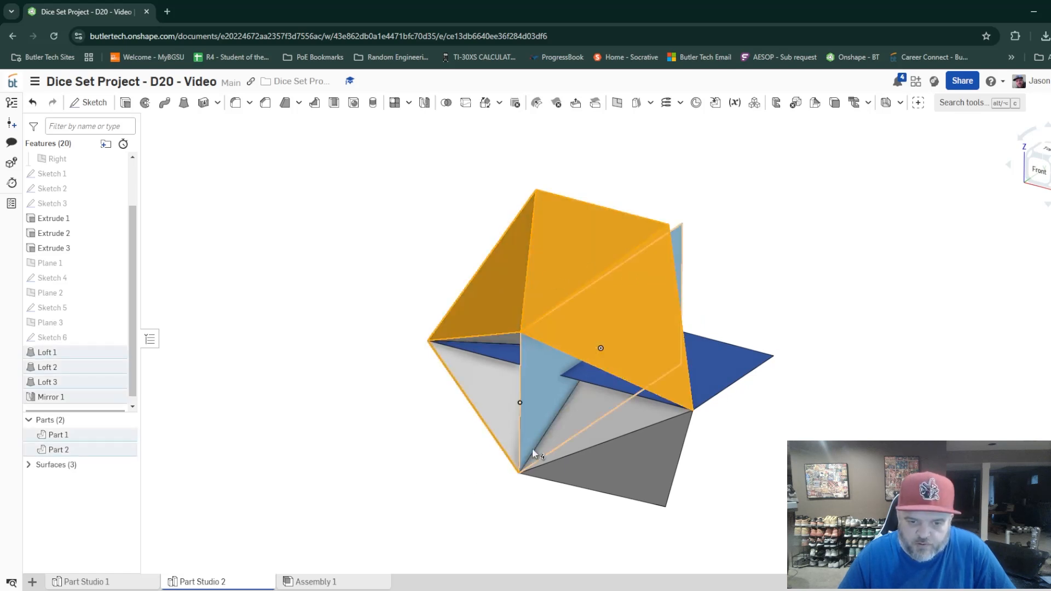
left_click(615, 480)
right_click_drag(615, 481, 553, 504)
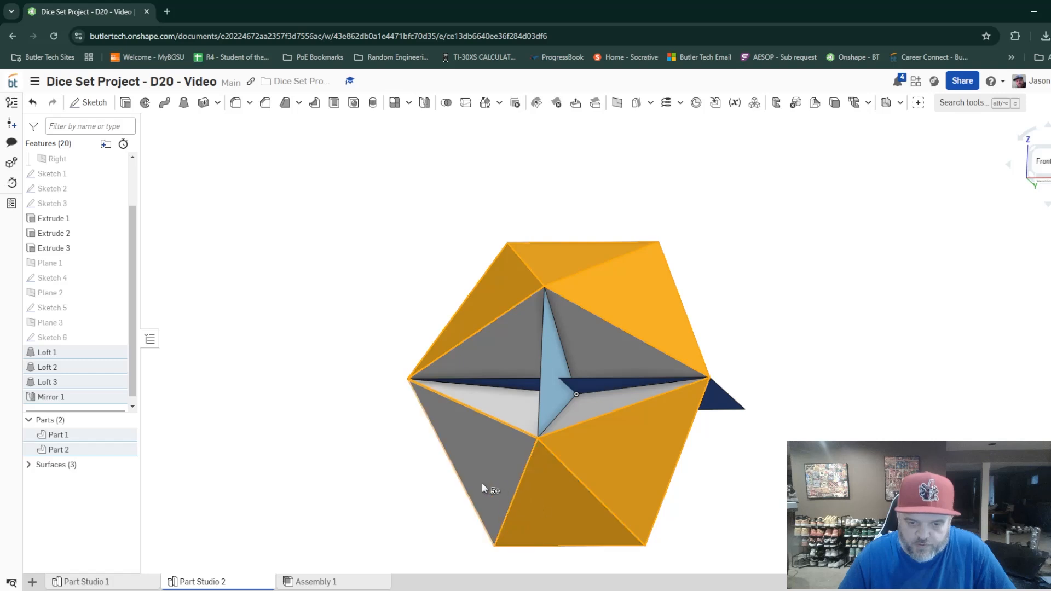
right_click_drag(781, 481, 668, 497)
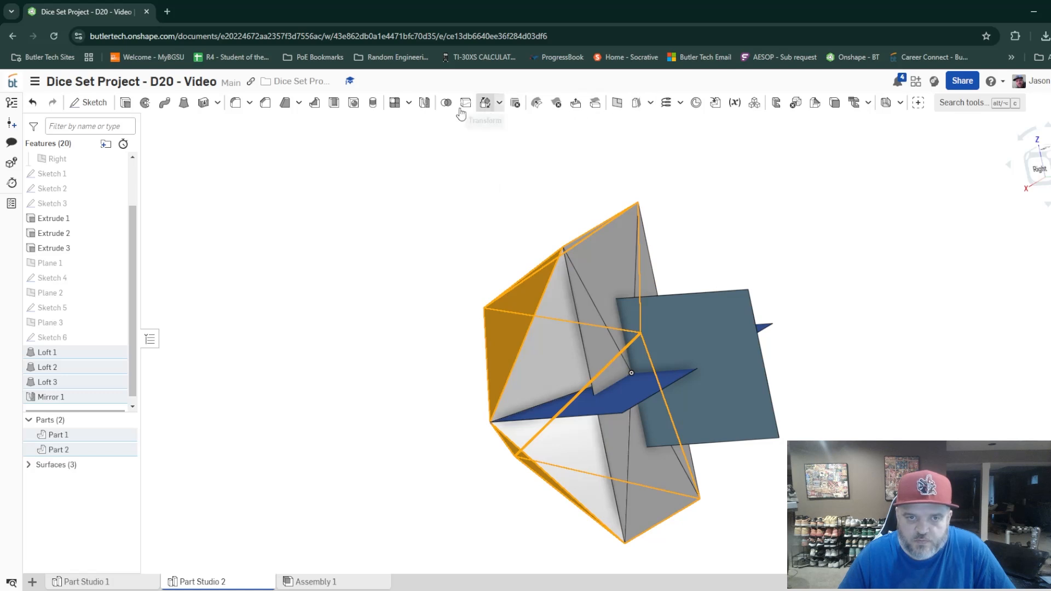
left_click(424, 103)
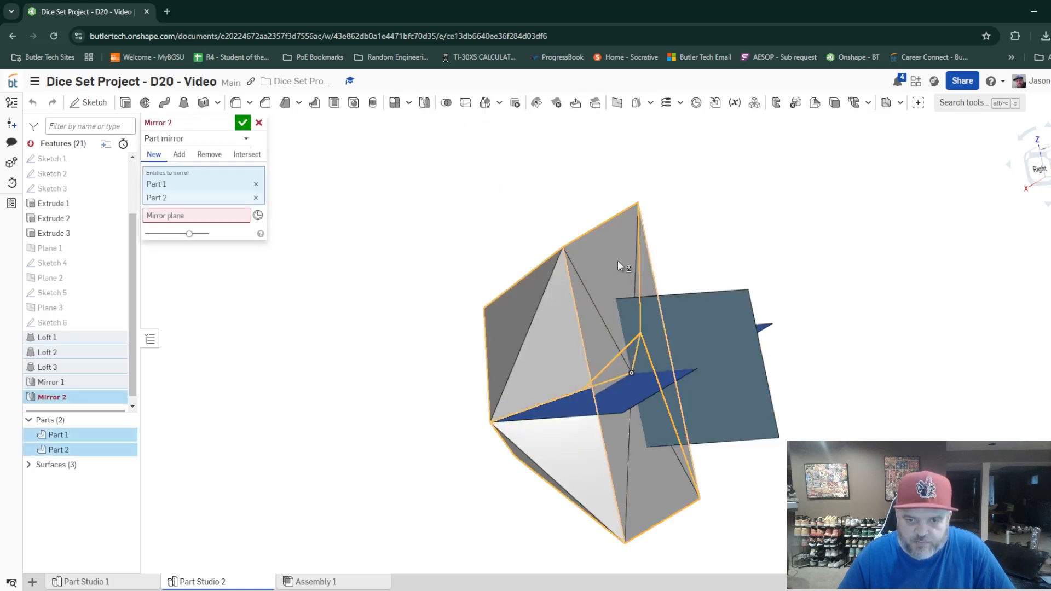
left_click(206, 215)
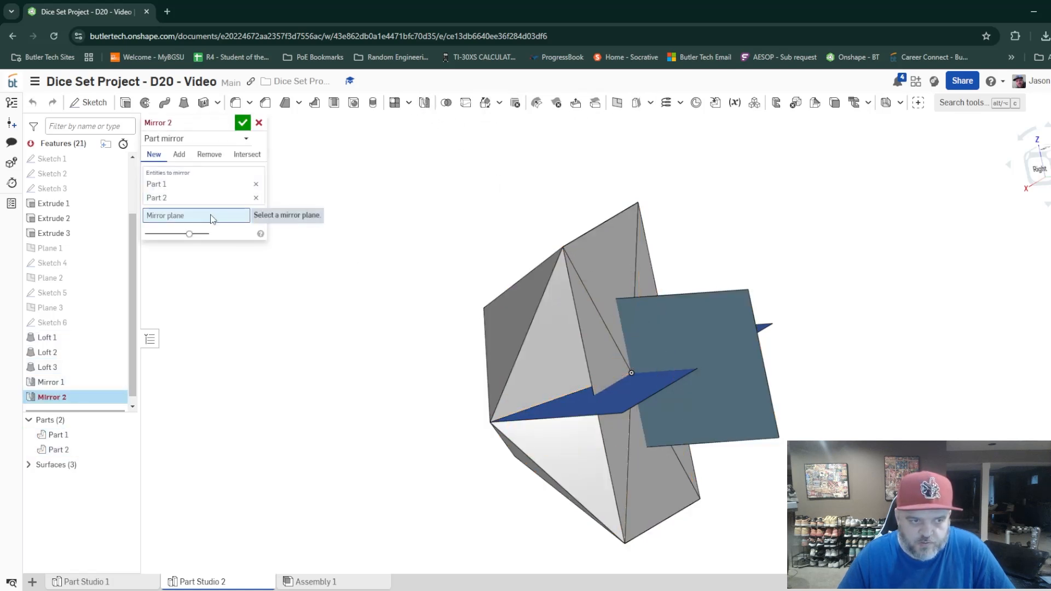
left_click(603, 264)
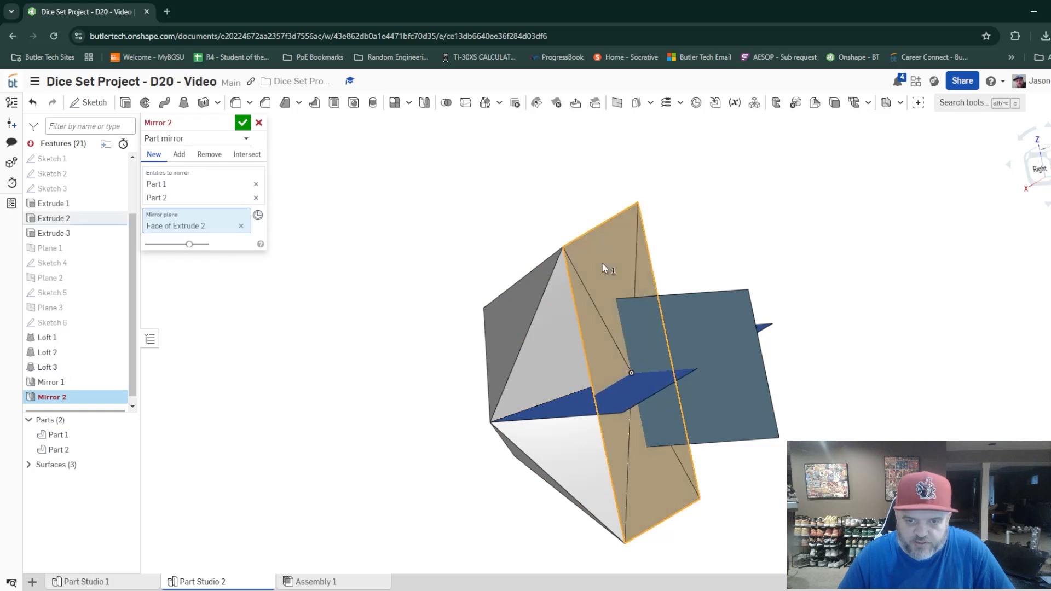
left_click(243, 124)
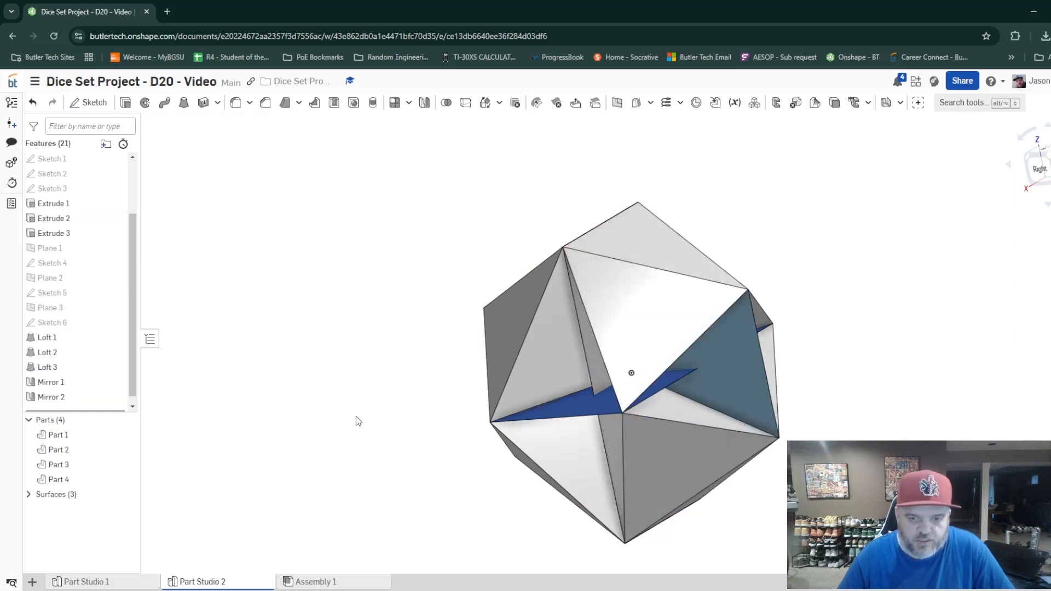
Create a three-point plane through the two outer Extrude 1 vertices and the adjacent Extrude 3 vertex around the open face.
right_click_drag(365, 434, 432, 462)
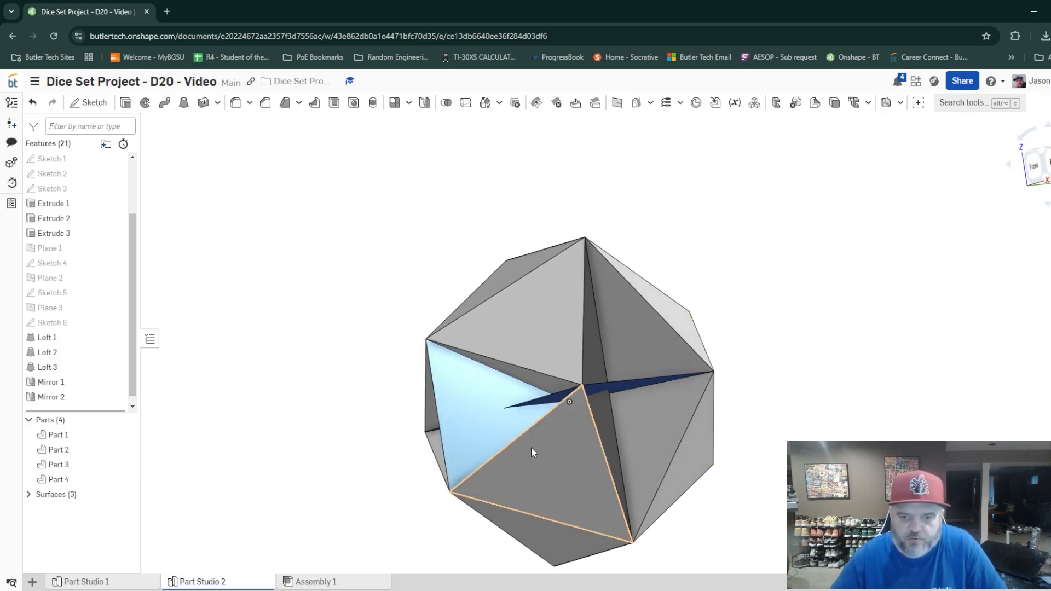
right_click_drag(532, 451, 498, 447)
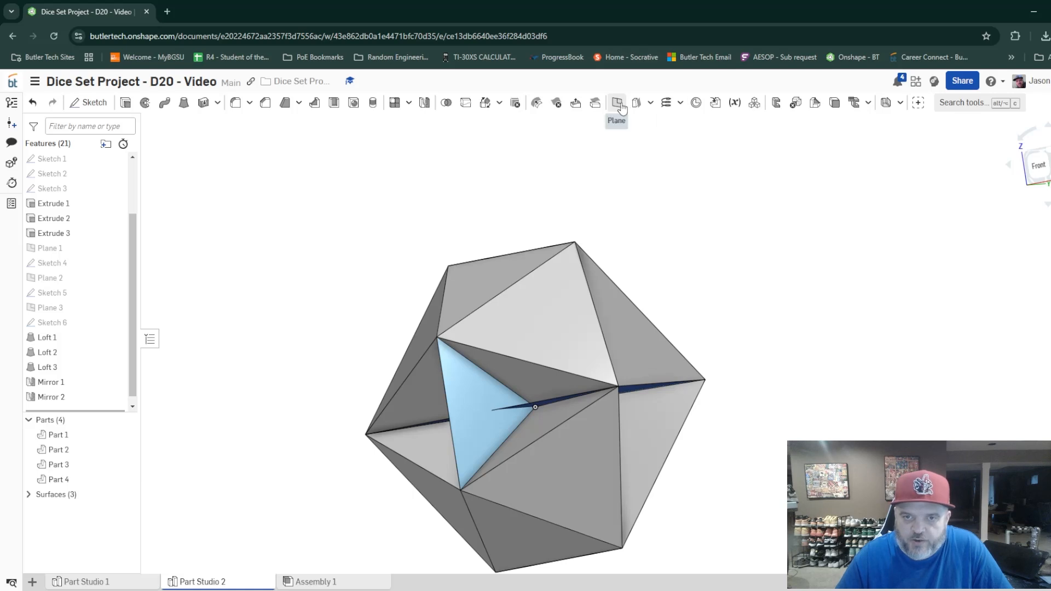
left_click(664, 102)
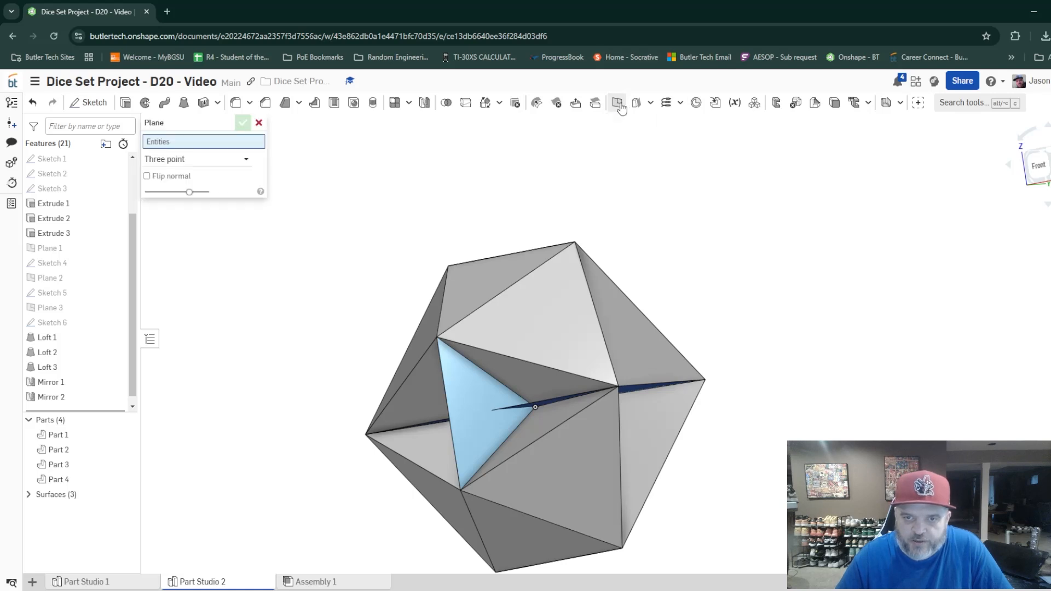
left_click(437, 337)
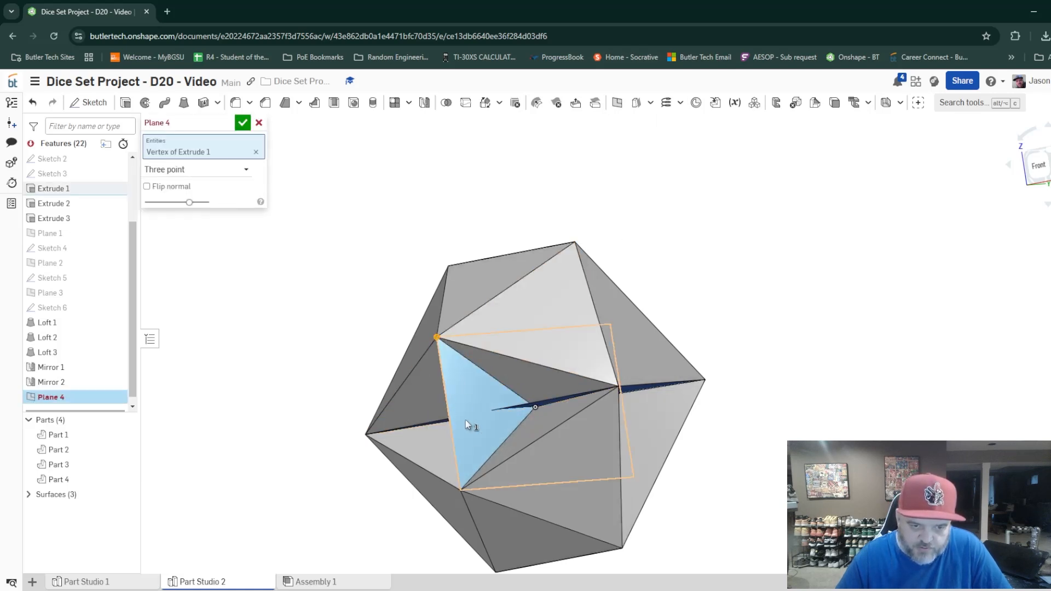
left_click(461, 489)
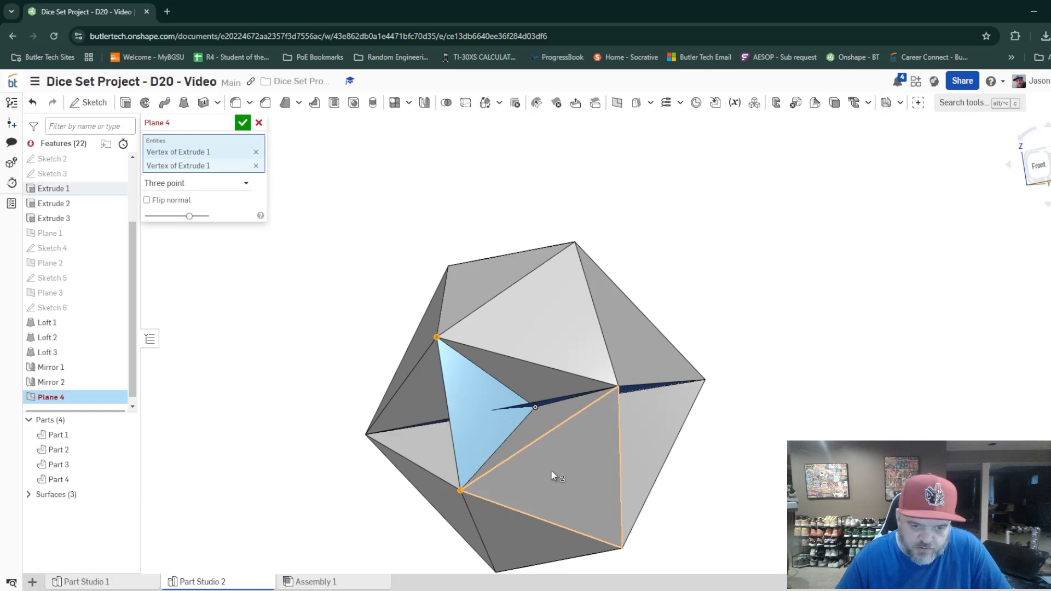
left_click(618, 387)
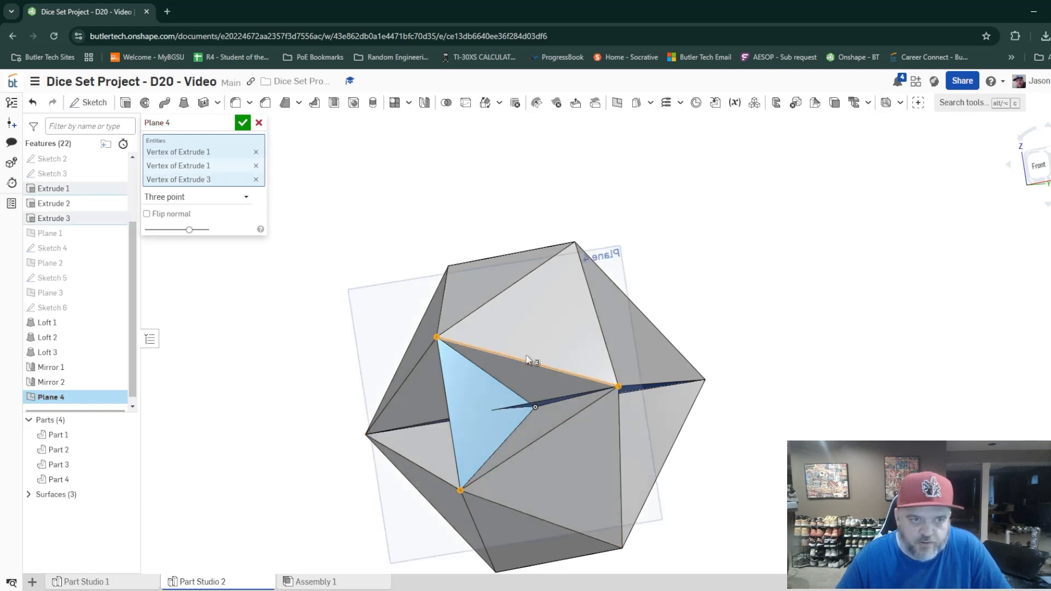
left_click(242, 122)
Sketch a triangle on Plane 4 with lines joining the same two Extrude 1 vertices and the Extrude 3 vertex.
left_click(89, 103)
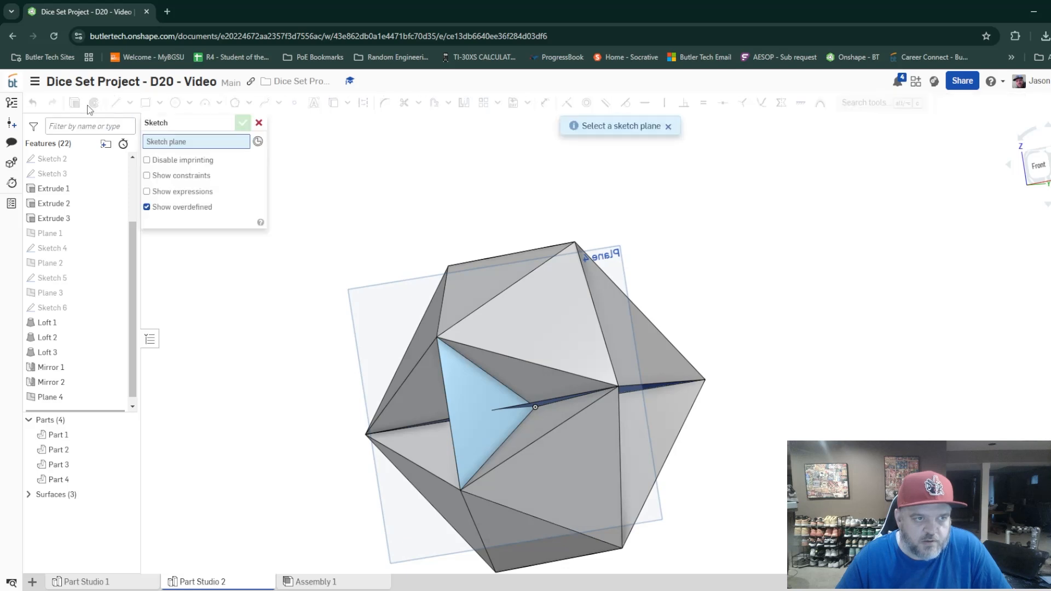
left_click(608, 259)
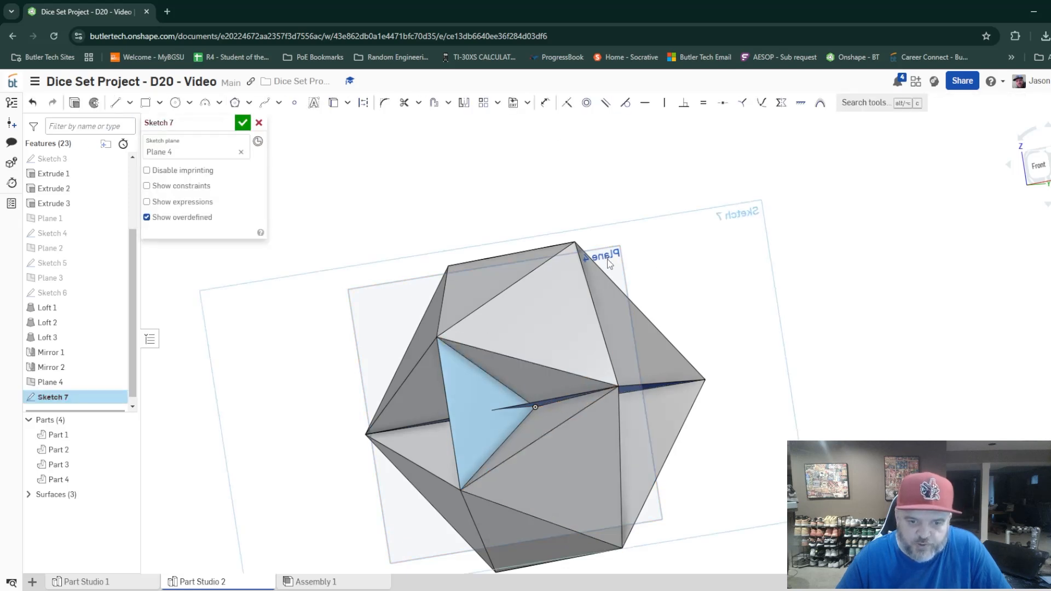
key("l")
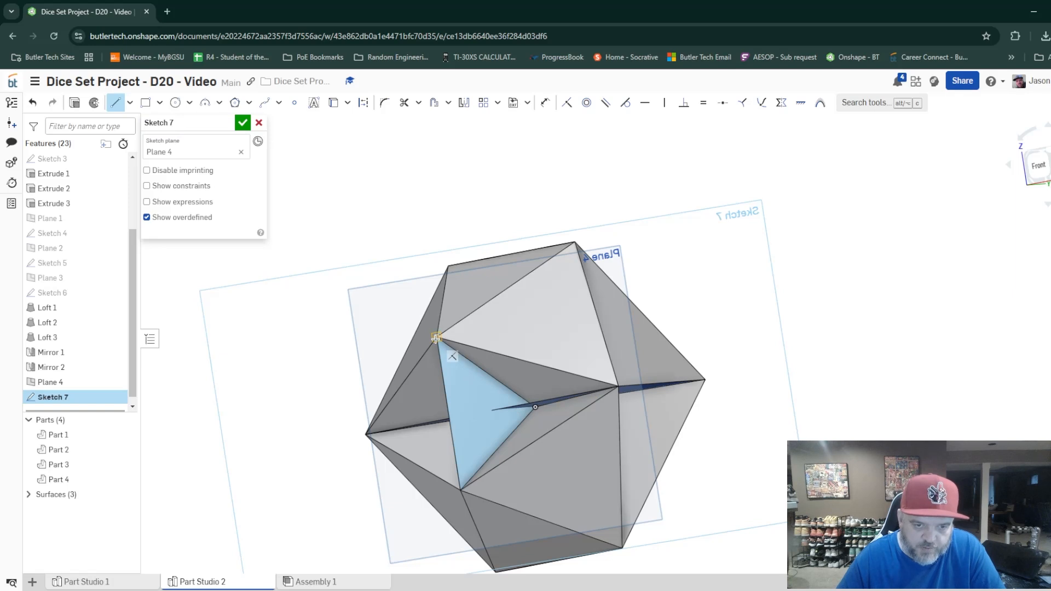
left_click(461, 489)
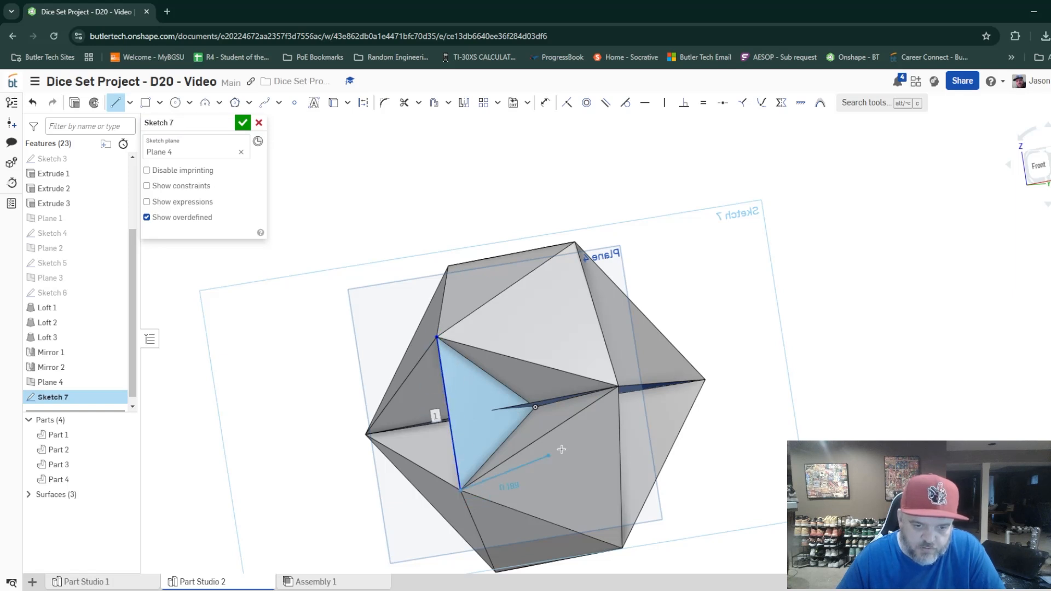
left_click(618, 385)
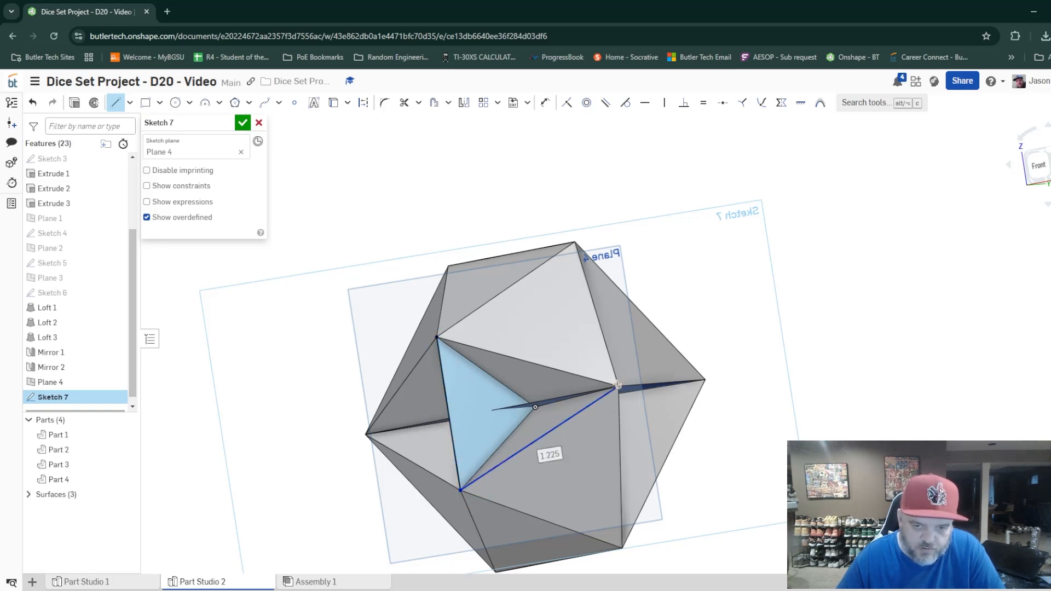
left_click(436, 336)
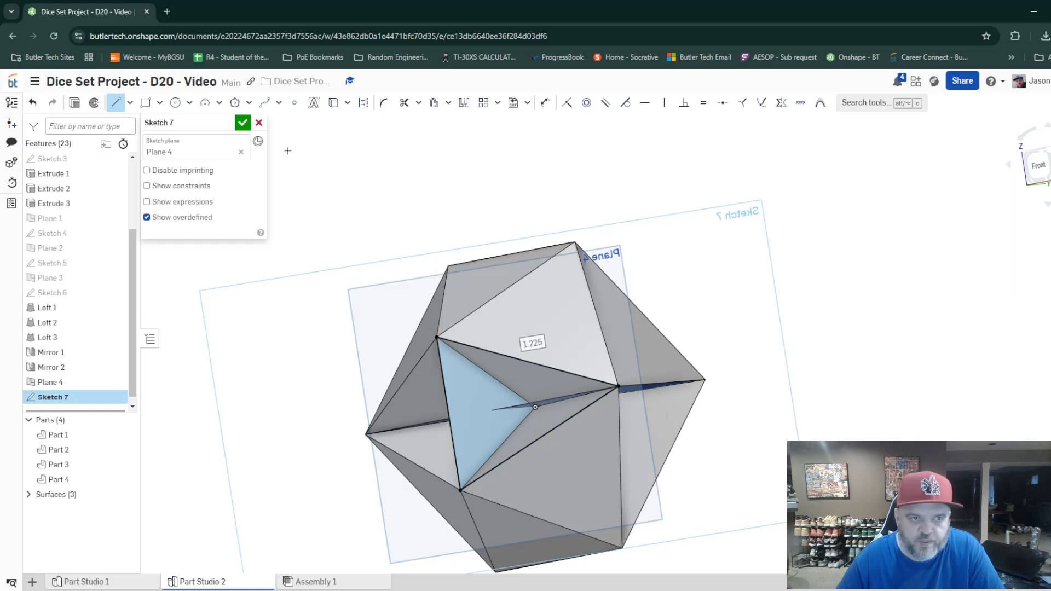
left_click(242, 124)
Loft the Sketch 7 triangle to the origin as a new solid part.
right_click_drag(259, 267, 271, 270)
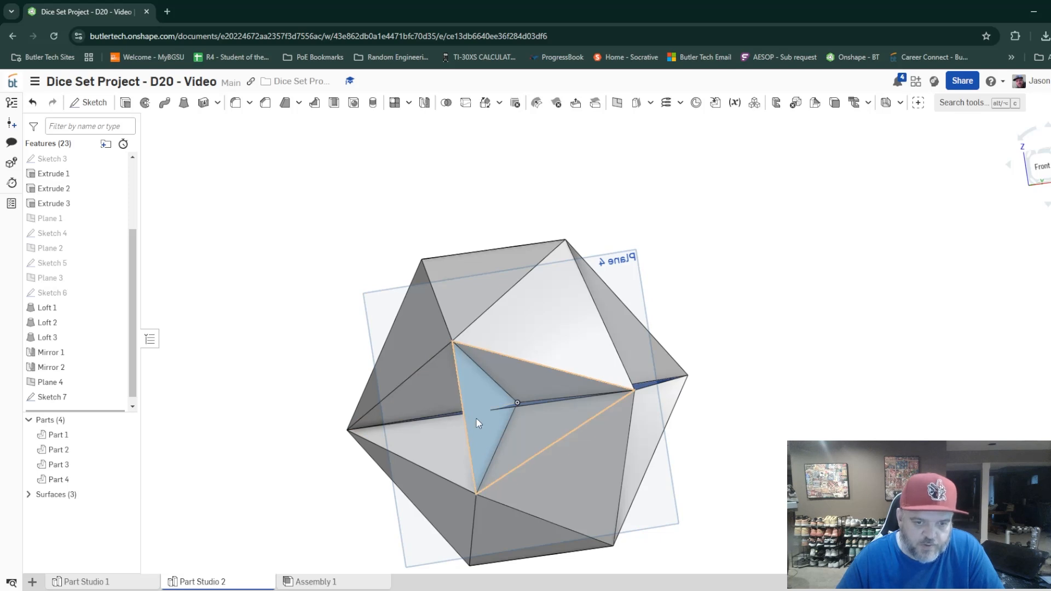
left_click(184, 103)
left_click(497, 382)
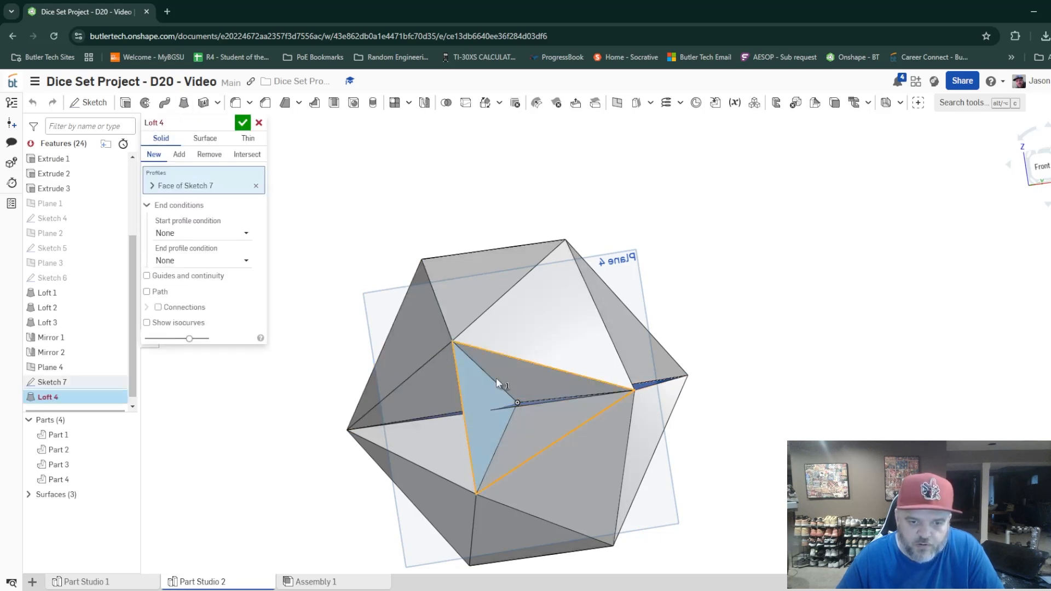
left_click(517, 403)
left_click(243, 123)
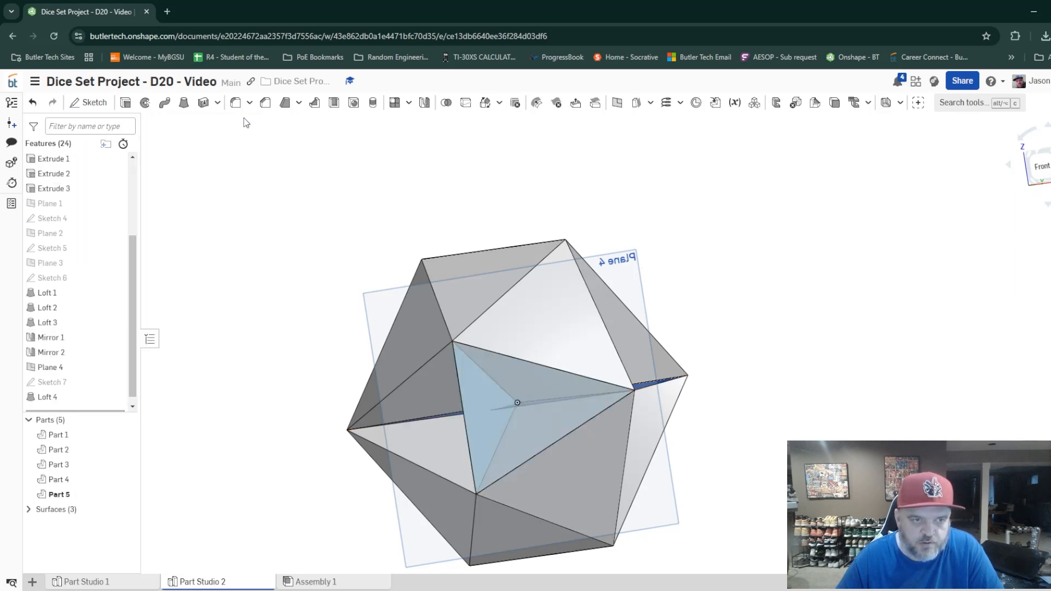
Mirror Part 5 across the Extrude 1 surface as a new part, and hide Plane 4.
right_click_drag(330, 389, 359, 381)
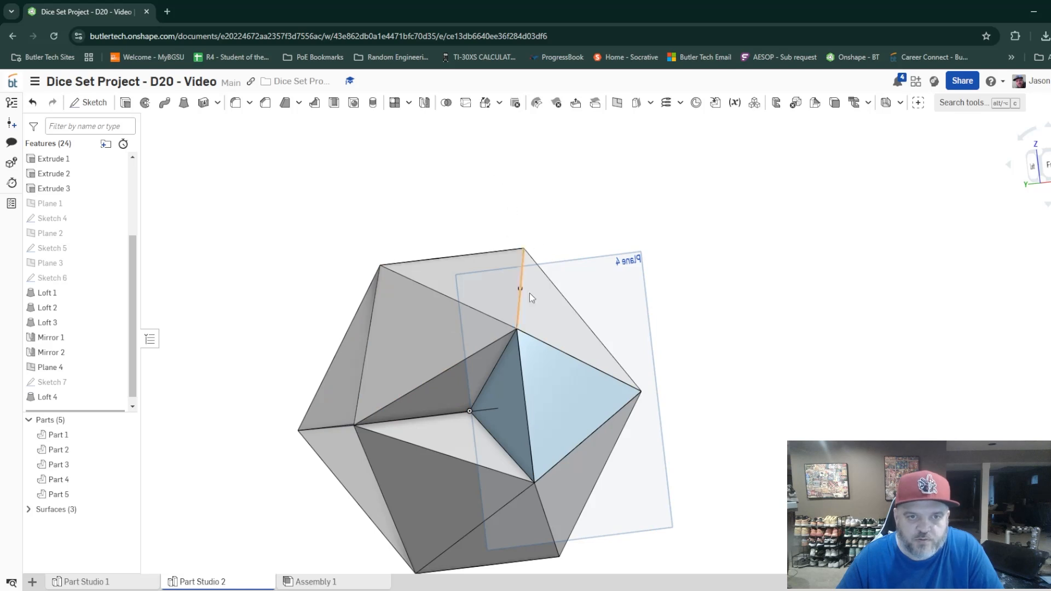
left_click(541, 399)
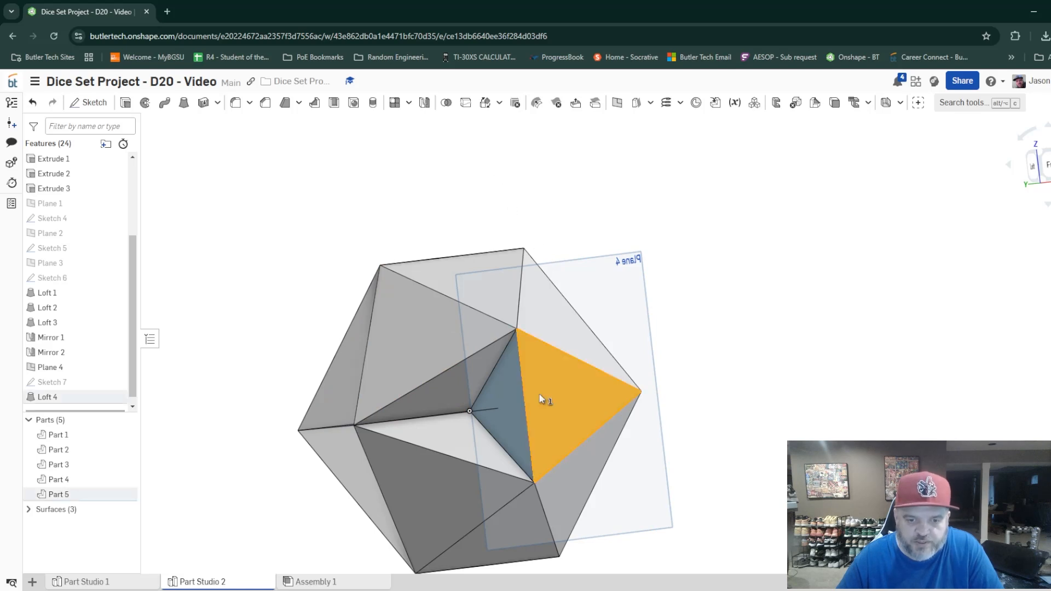
left_click(423, 102)
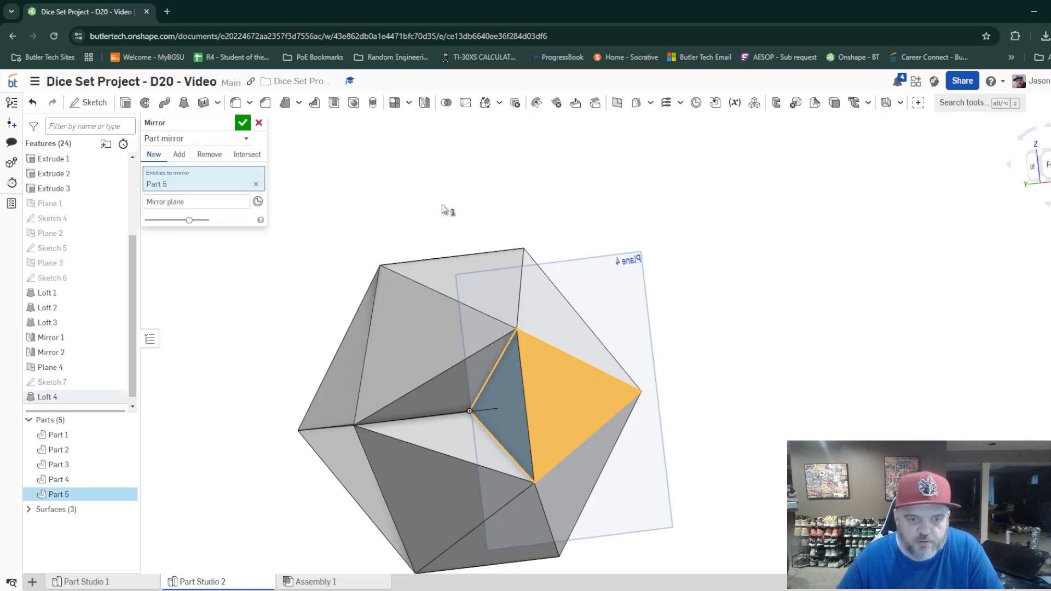
left_click(519, 432)
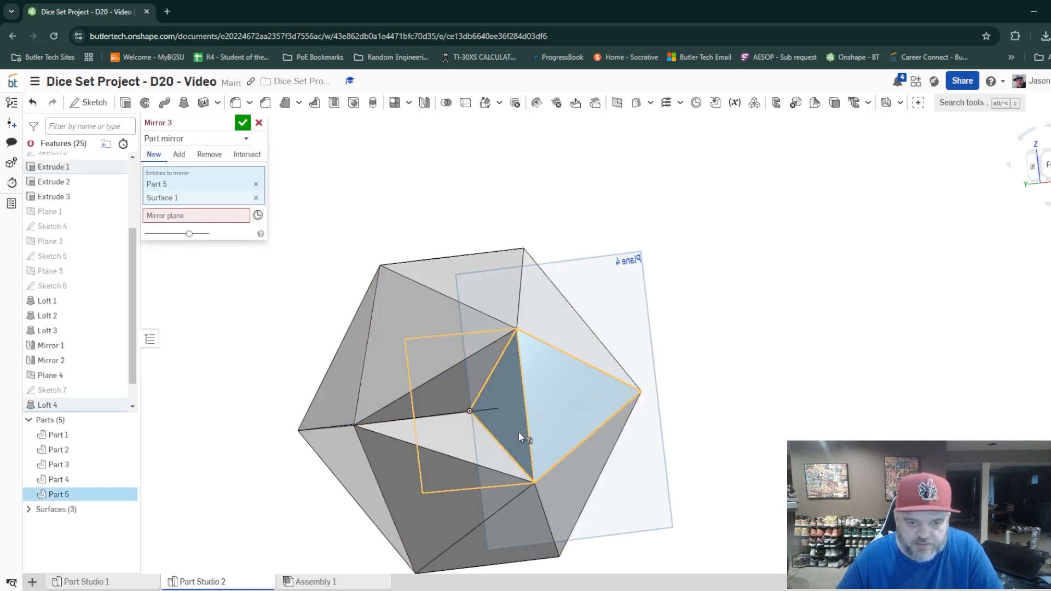
left_click(256, 198)
left_click(212, 202)
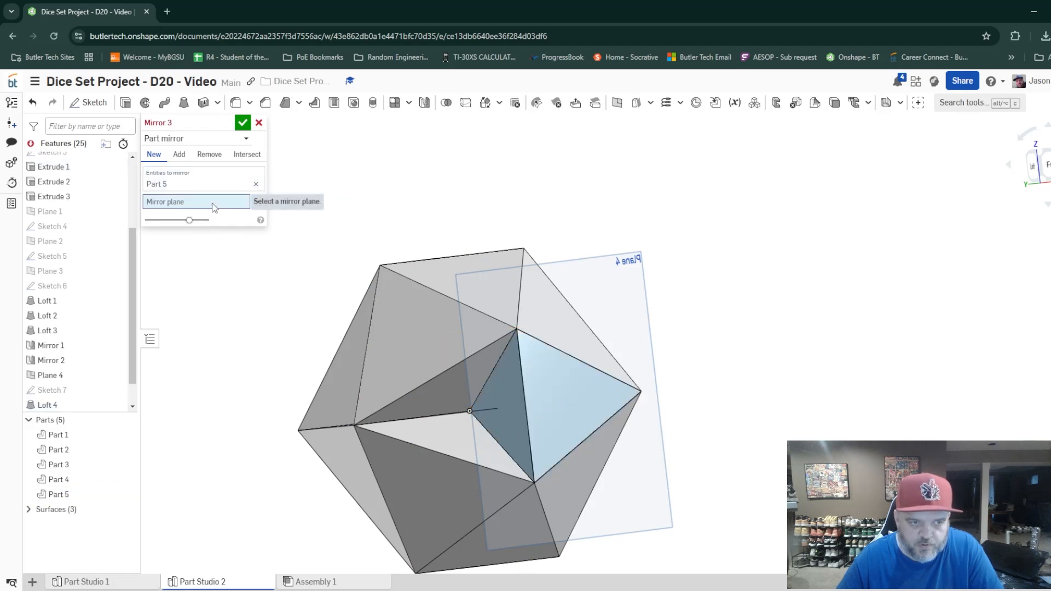
left_click(517, 435)
mouse_move(521, 449)
right_mouse_down()
mouse_move(536, 463)
mouse_move(485, 467)
mouse_move(602, 451)
mouse_move(504, 456)
mouse_move(520, 460)
right_mouse_up()
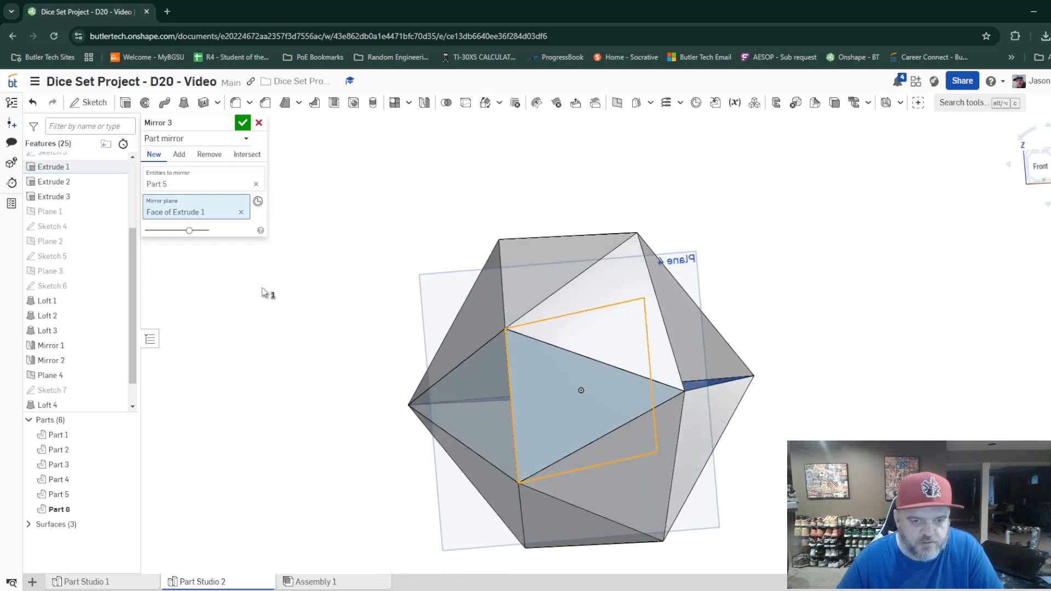
left_click(242, 123)
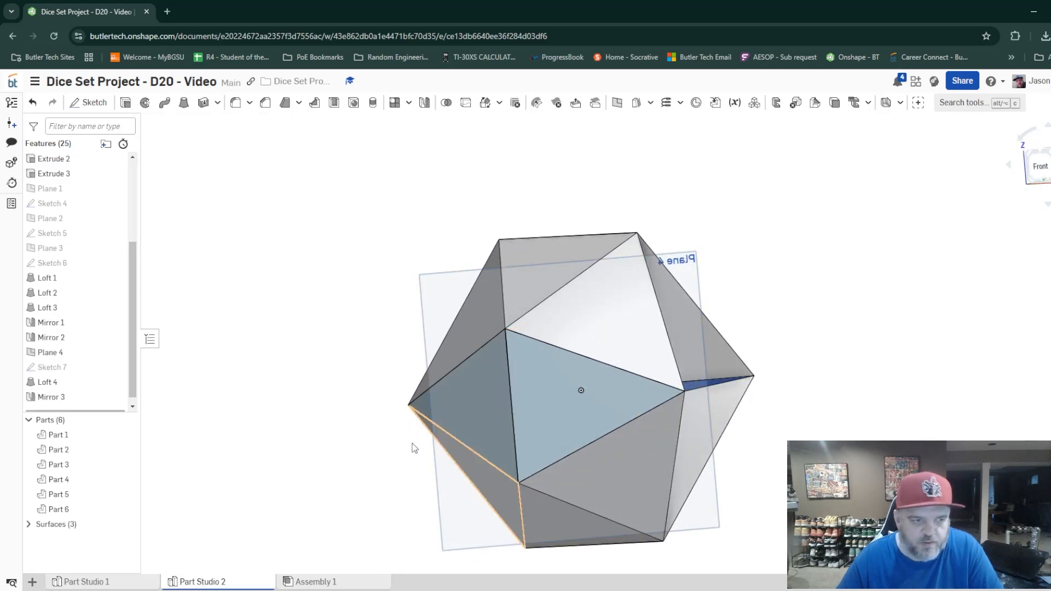
left_click(116, 352)
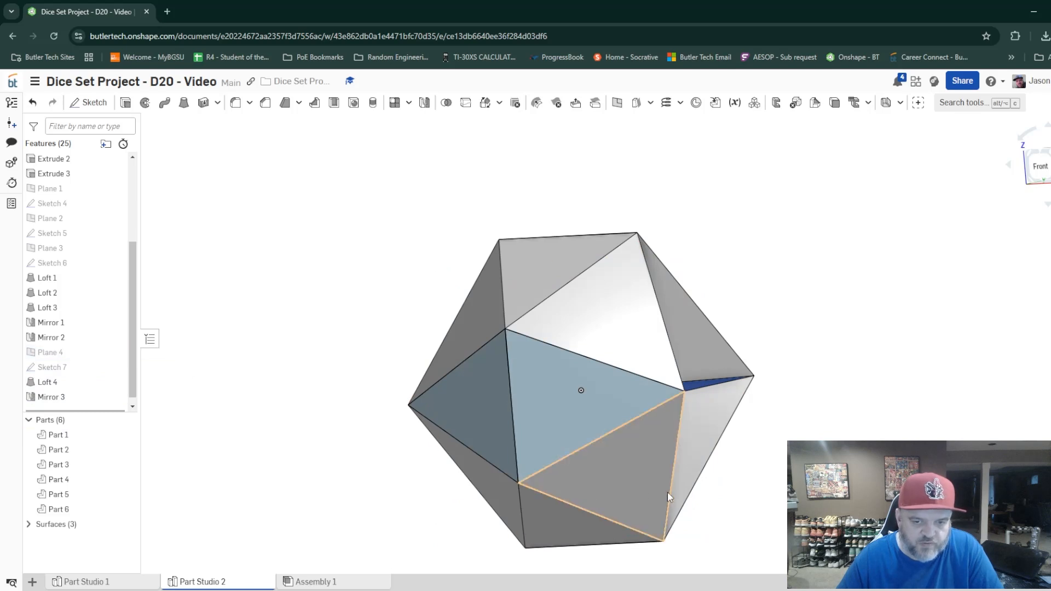
Mirror Part 5 and Part 6 across the face of Extrude 2 as new parts.
right_click_drag(701, 468, 733, 483)
left_click(576, 395)
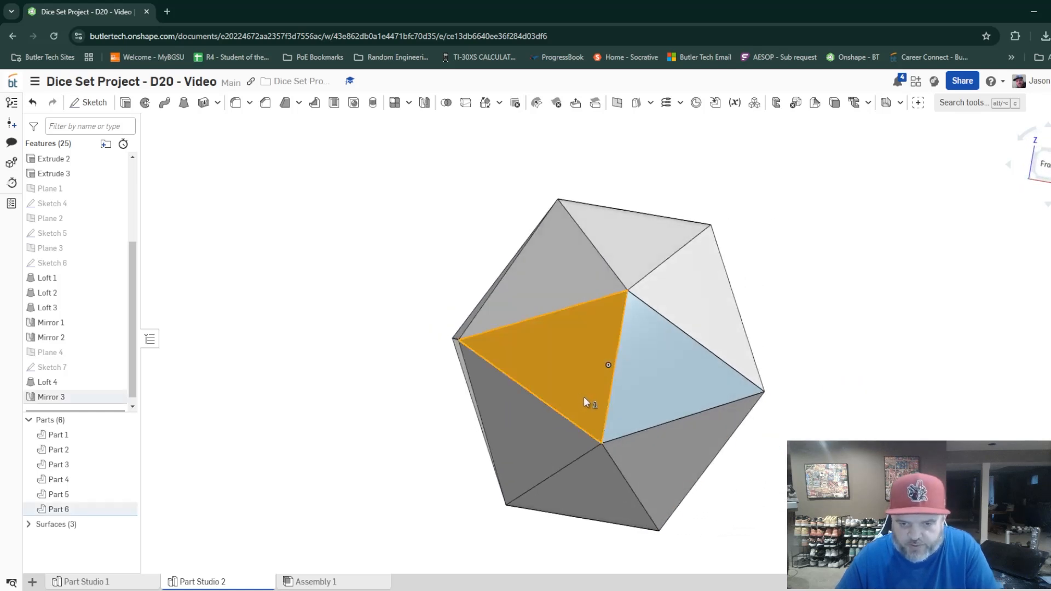
left_click(689, 397)
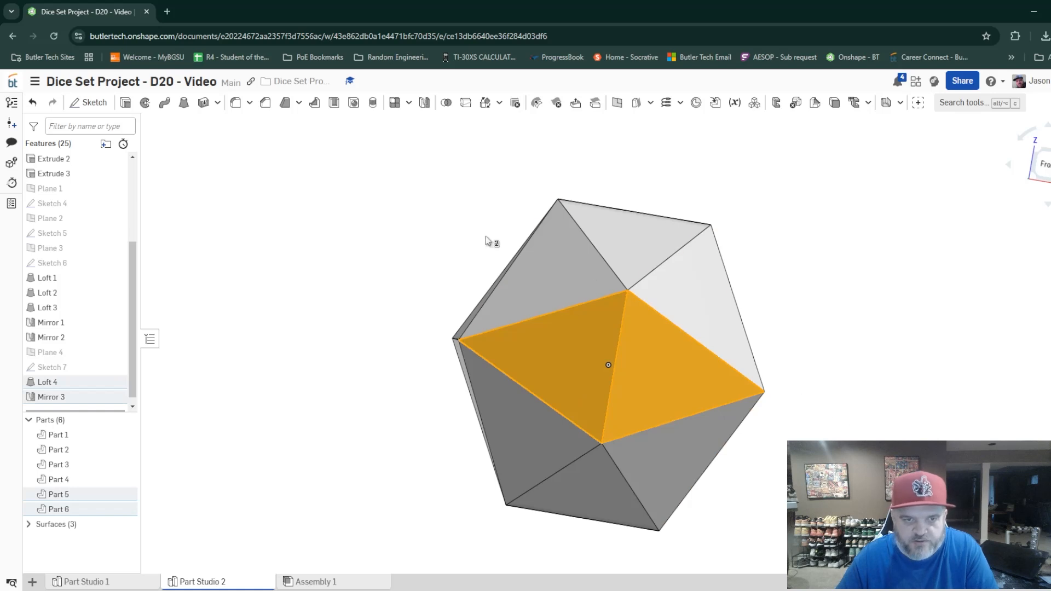
left_click(424, 103)
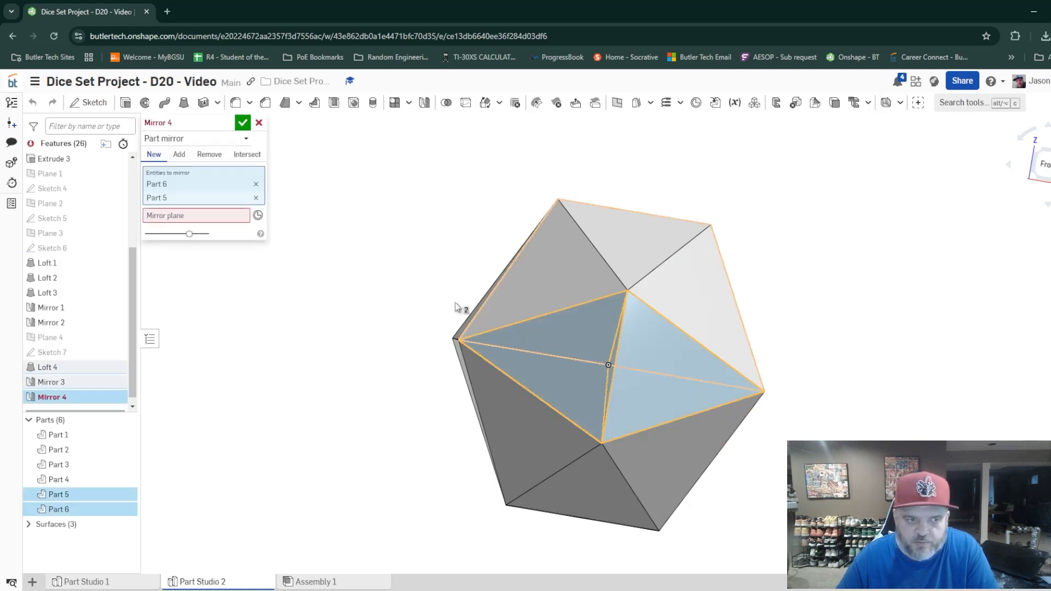
left_click(241, 216)
right_click_drag(608, 364, 743, 443)
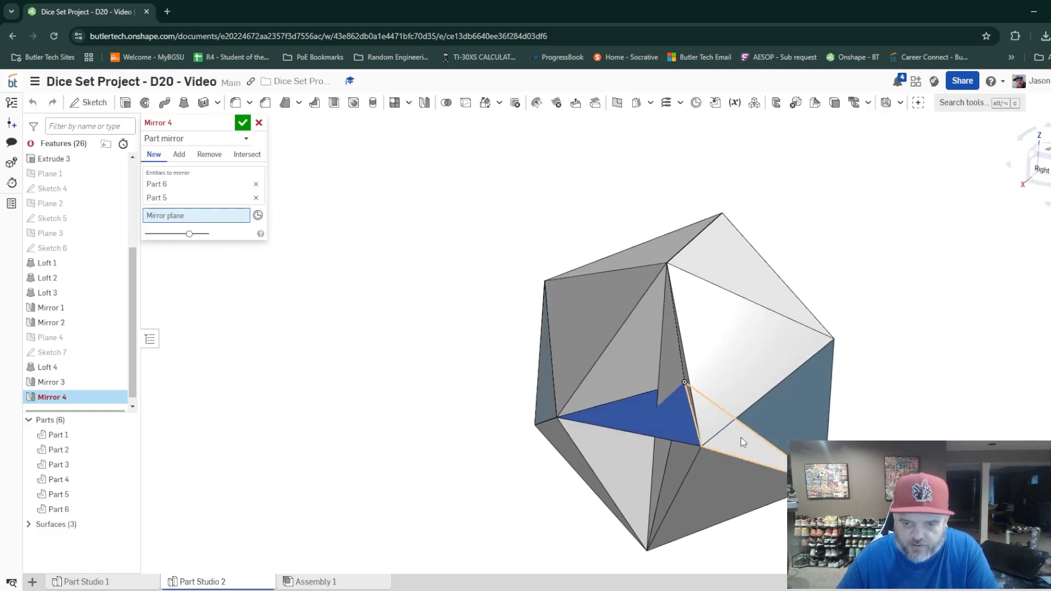
left_click(662, 383)
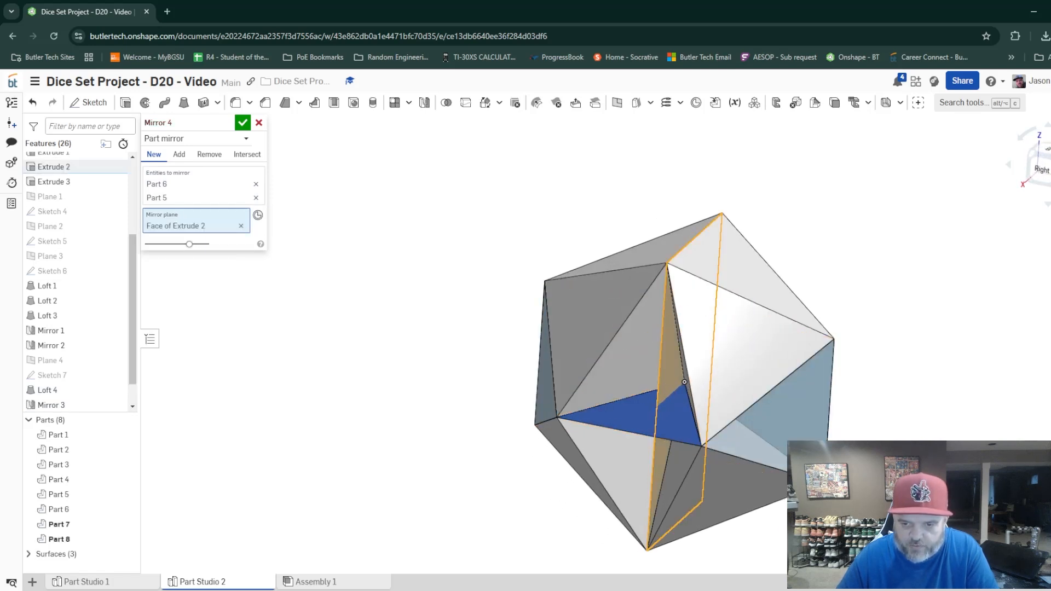
right_click_drag(664, 384, 755, 448)
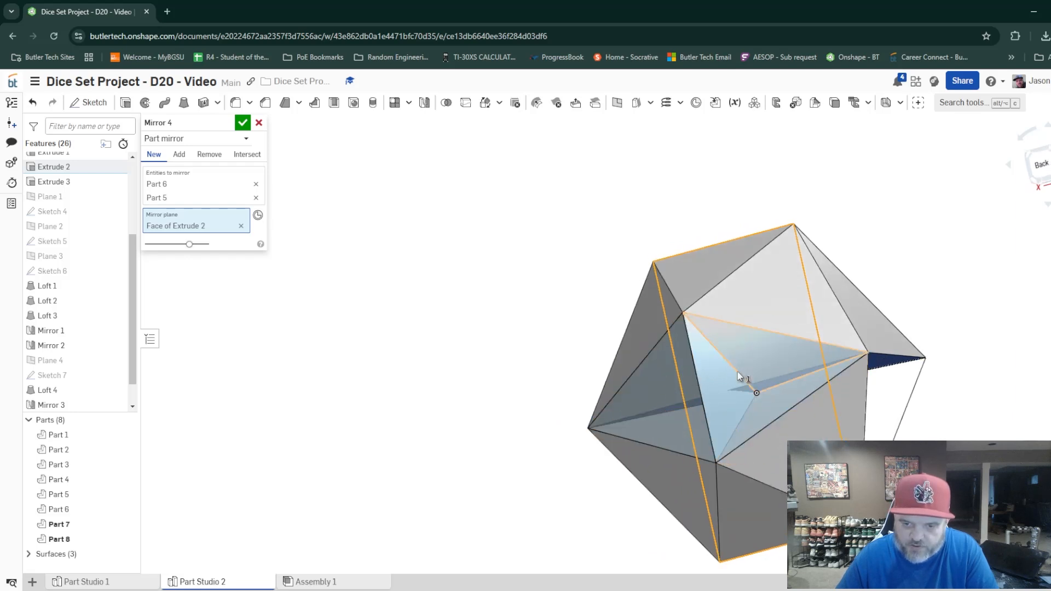
left_click(244, 124)
Create a three-point plane through the upper Extrude 2 vertex and the two neighbouring Extrude 3 vertices around the open face.
right_click_drag(364, 570, 478, 526)
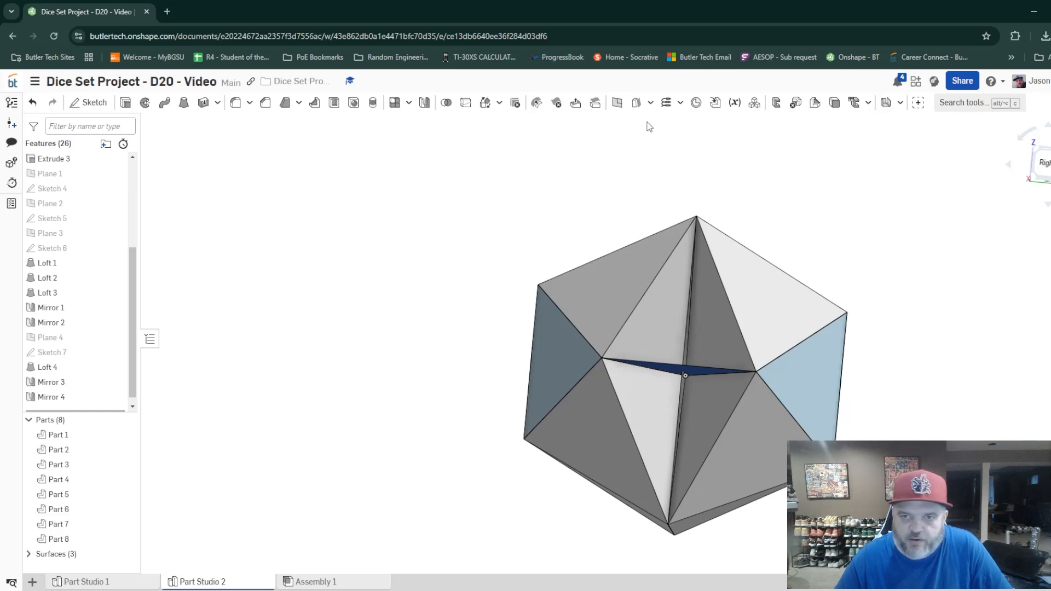
left_click(617, 104)
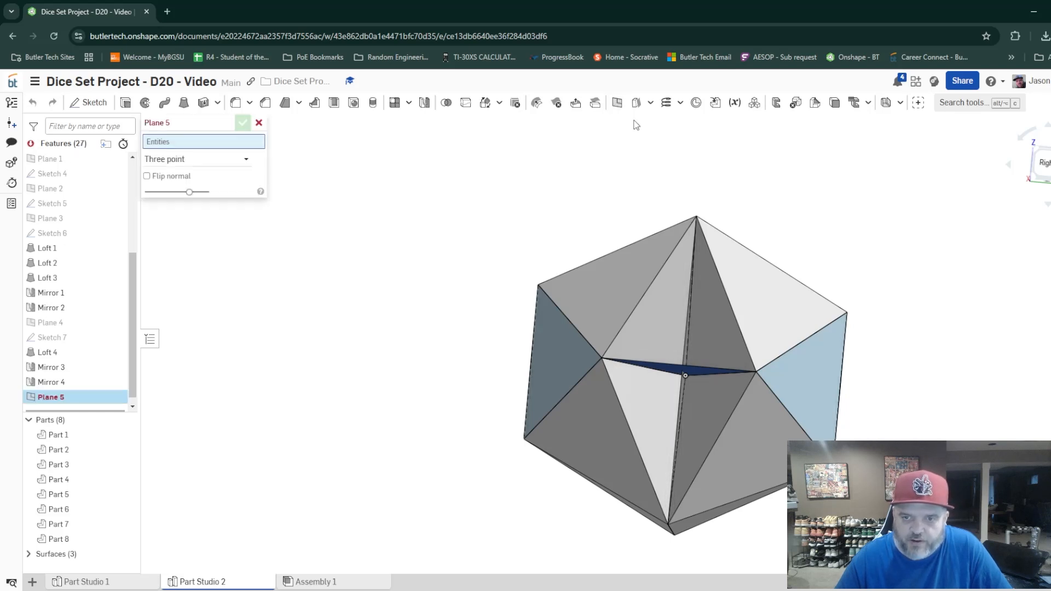
left_click(696, 217)
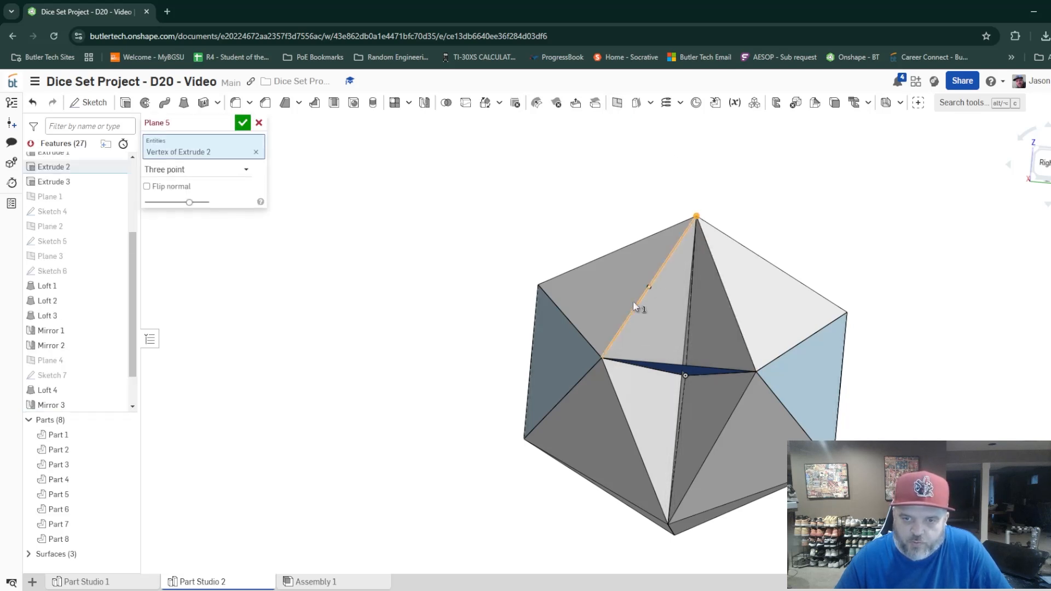
left_click(602, 358)
left_click(756, 372)
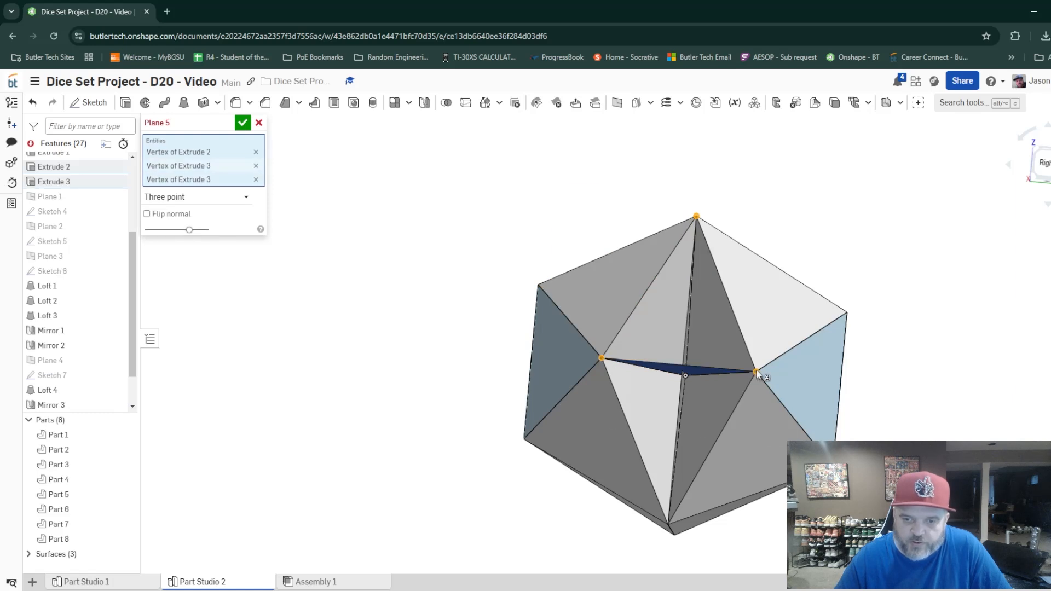
left_click(243, 124)
Sketch a triangle on Plane 5 with lines joining the upper Extrude 2 vertex and the two Extrude 3 vertices.
left_click(89, 103)
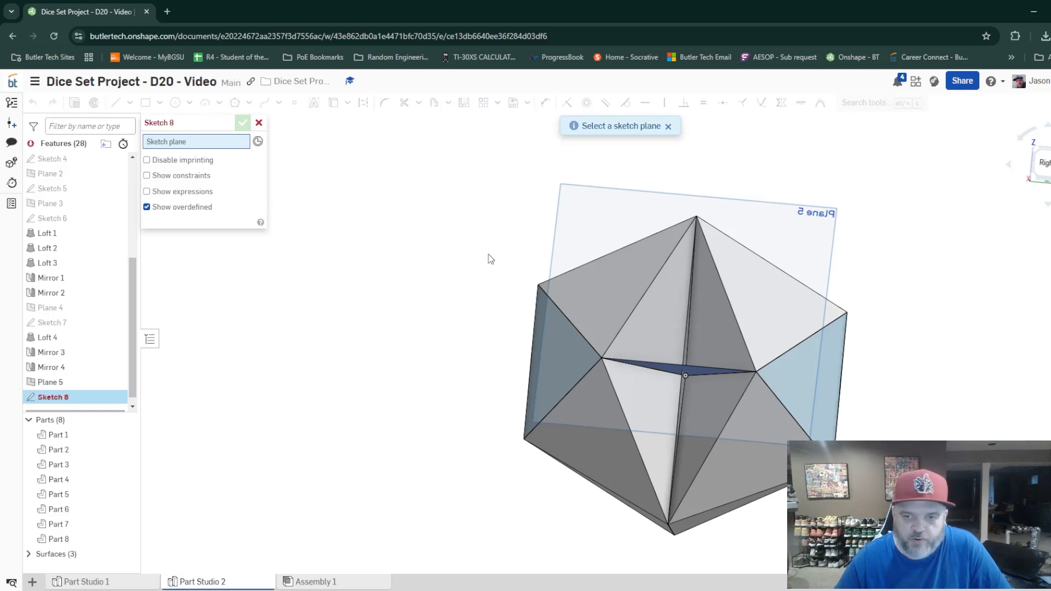
left_click(831, 216)
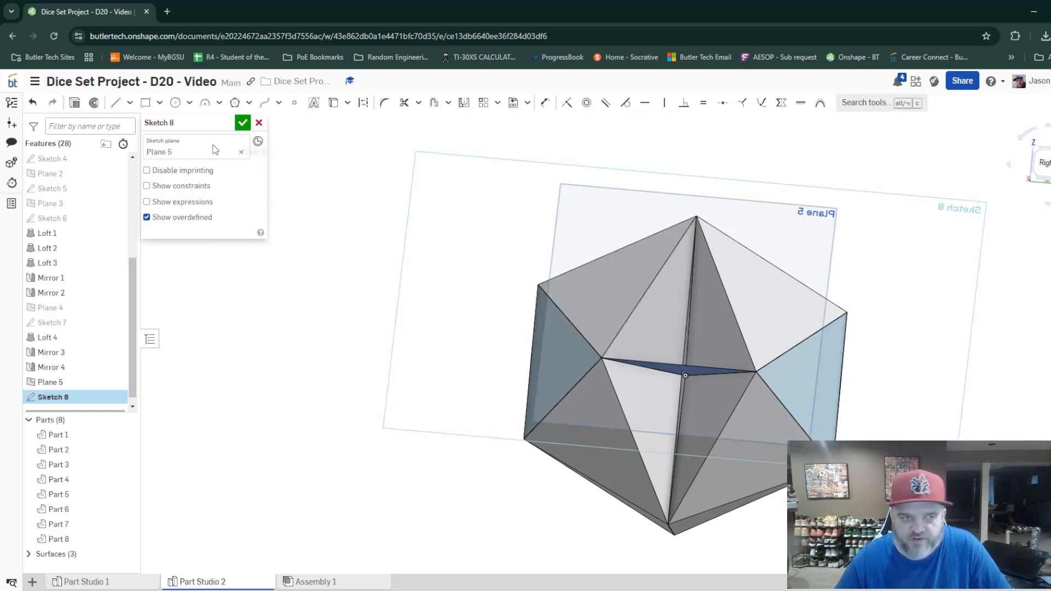
key("l")
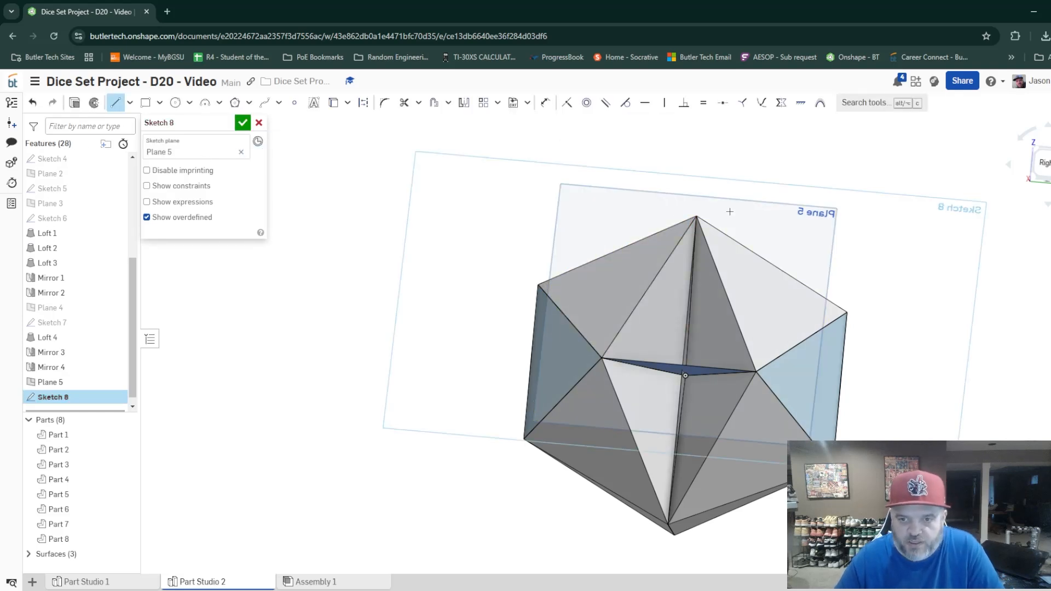
left_click(695, 218)
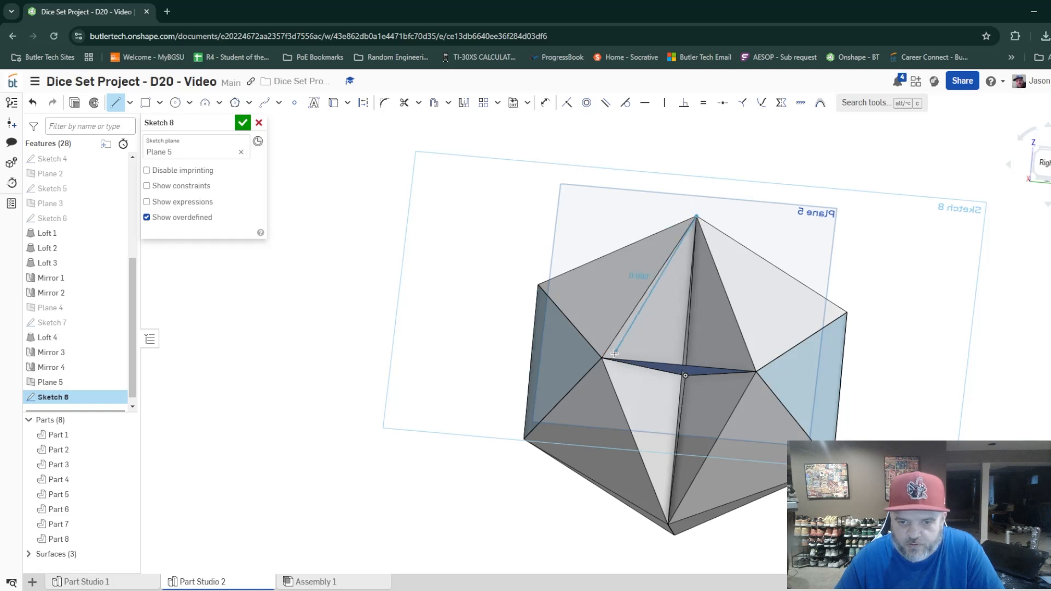
left_click(601, 358)
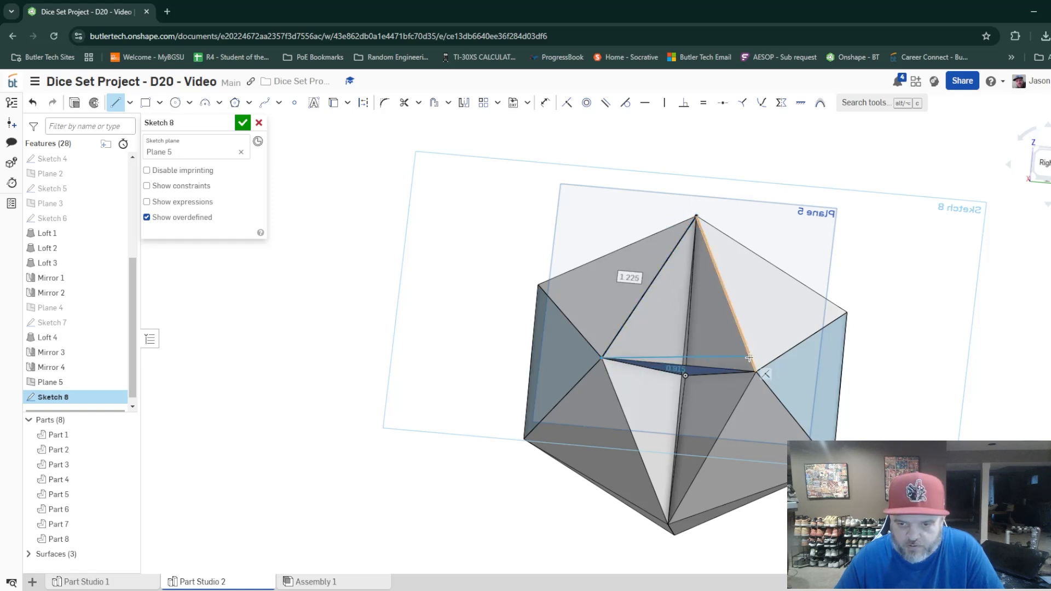
left_click(757, 372)
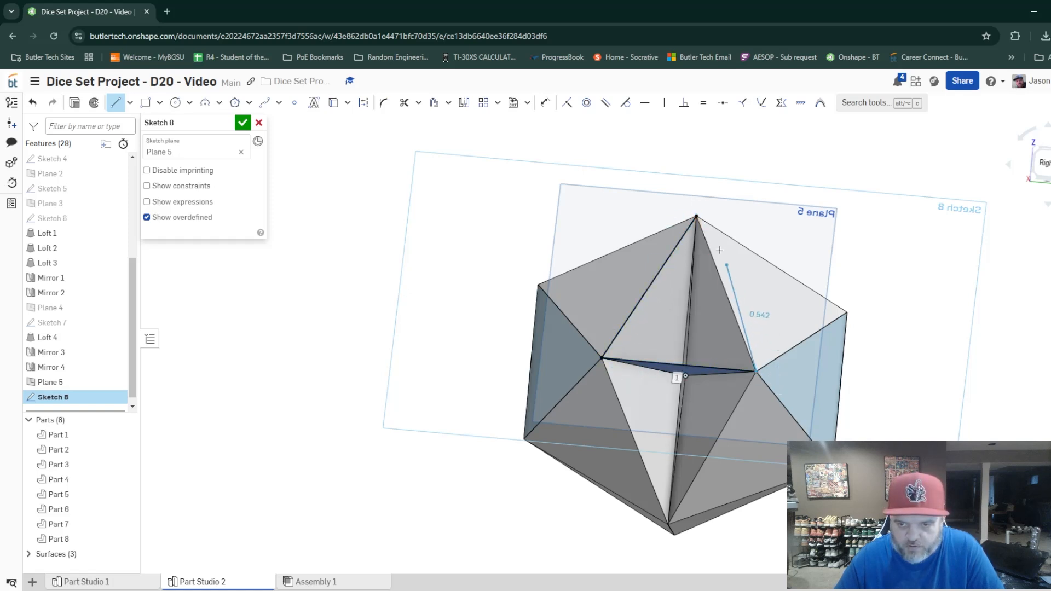
left_click(697, 218)
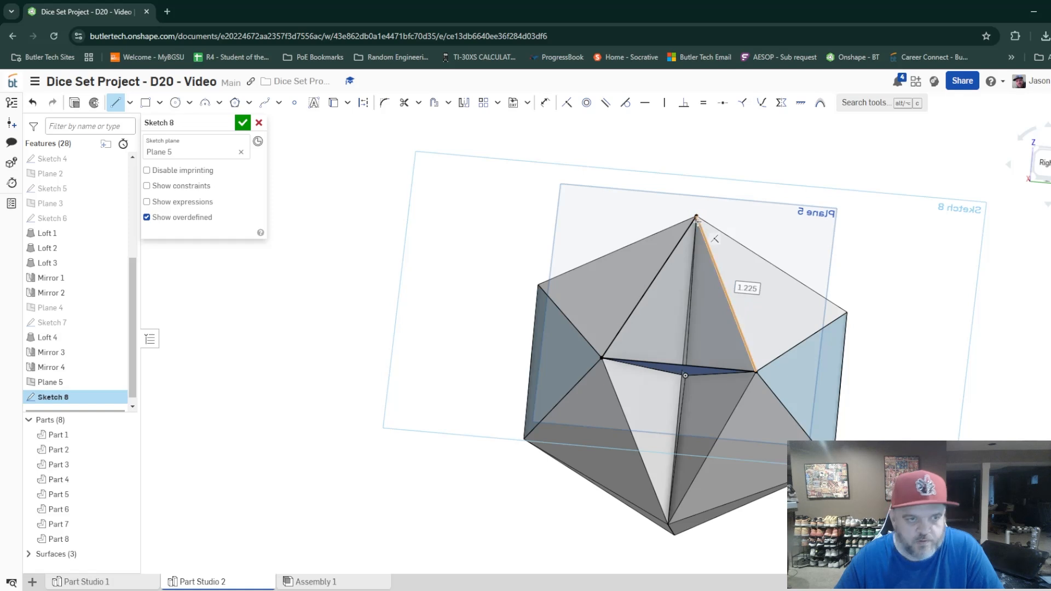
left_click(245, 124)
Hide Plane 5 and loft the Sketch 8 triangle to the origin as a new solid part.
mouse_move(244, 143)
right_mouse_down()
mouse_move(415, 303)
mouse_move(412, 312)
right_mouse_up()
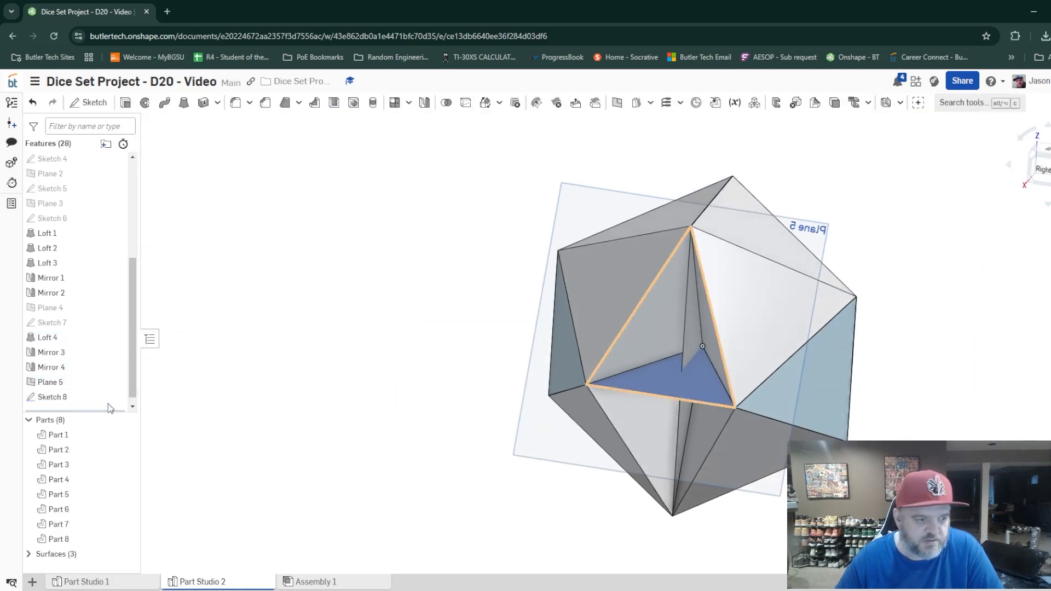
left_click(116, 389)
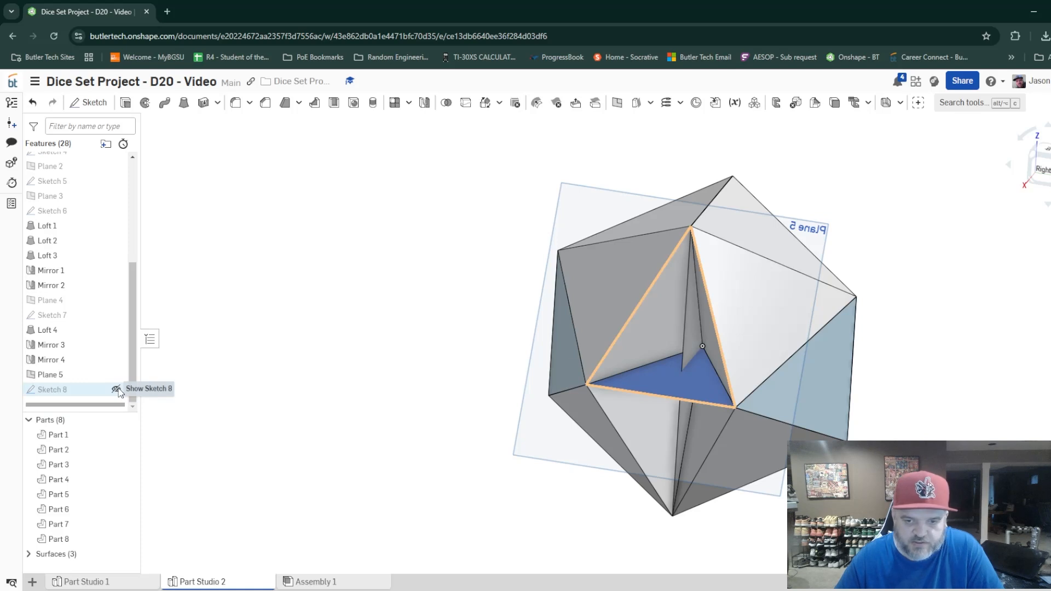
left_click(116, 374)
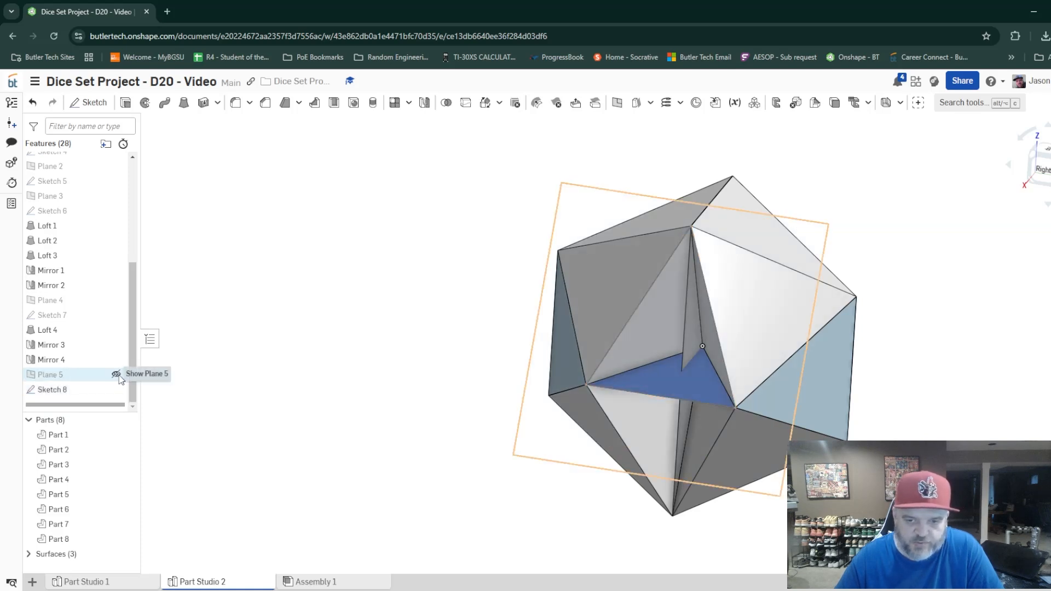
left_click(184, 104)
left_click(652, 349)
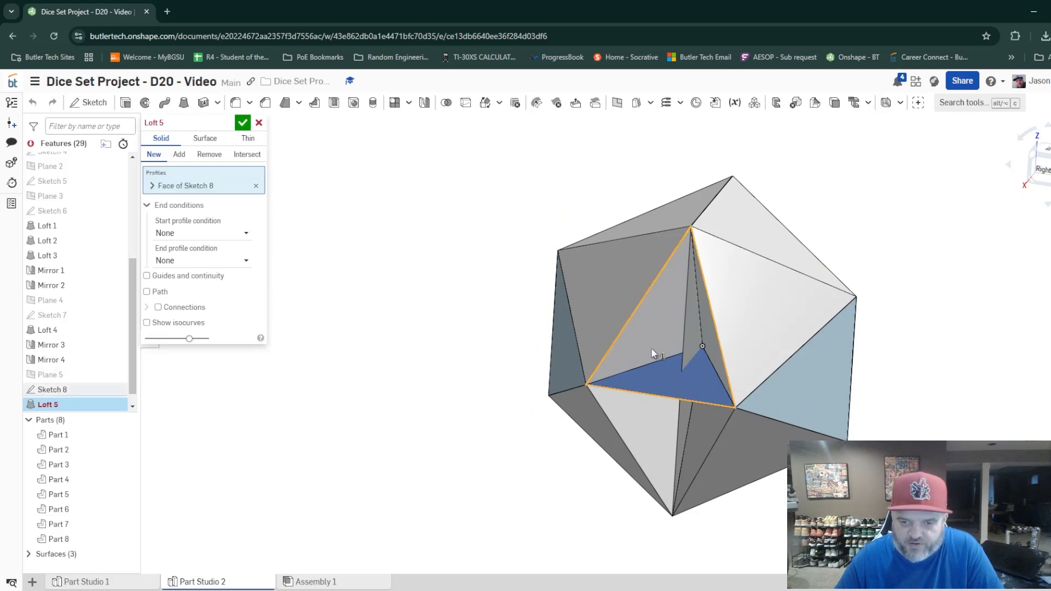
left_click(703, 349)
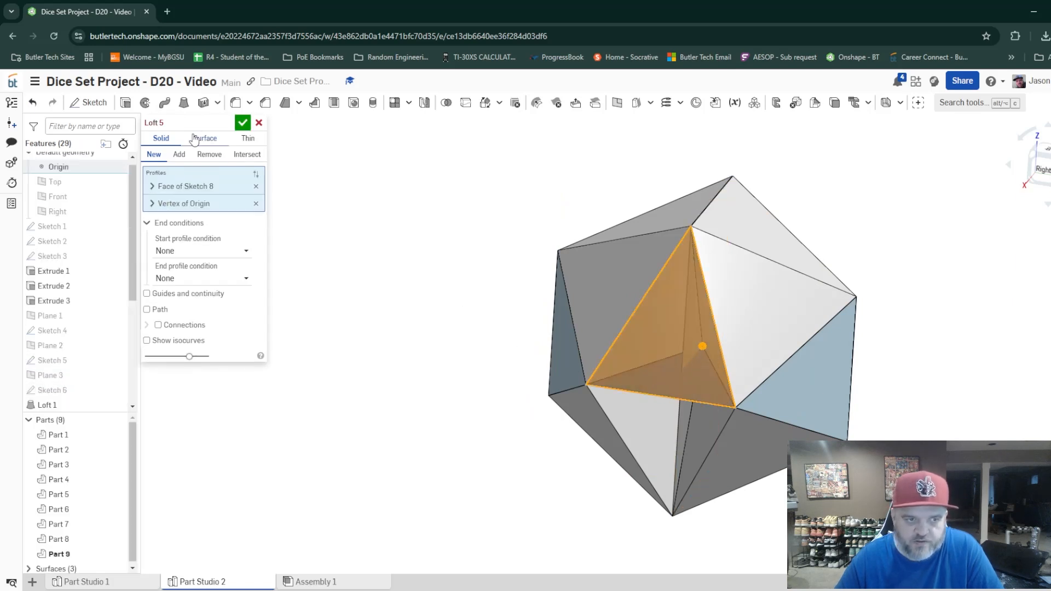
left_click(243, 123)
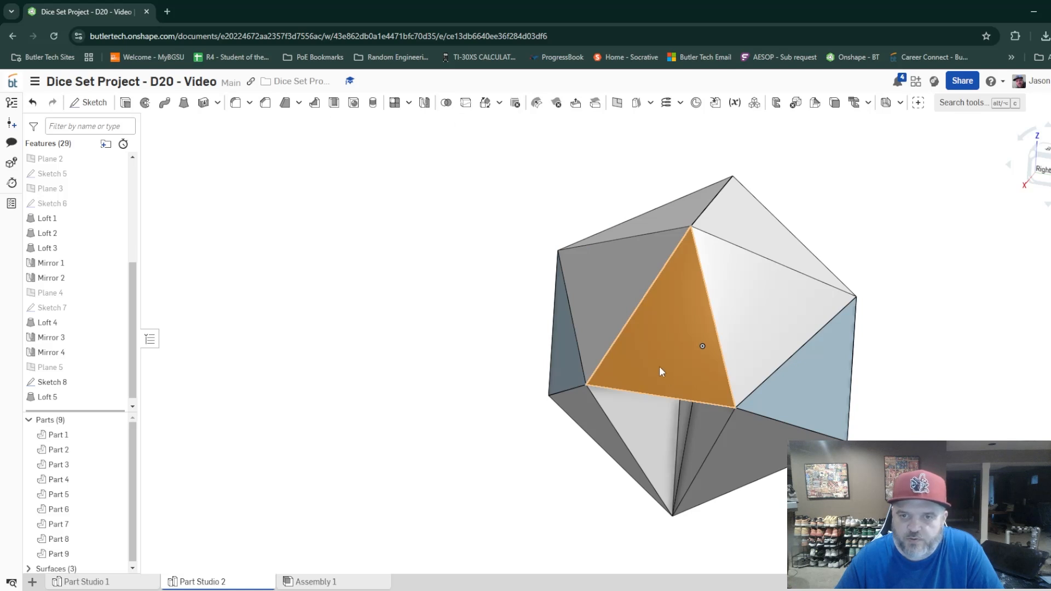
Mirror Part 9 across the face of Extrude 3 as a new part.
left_click(424, 102)
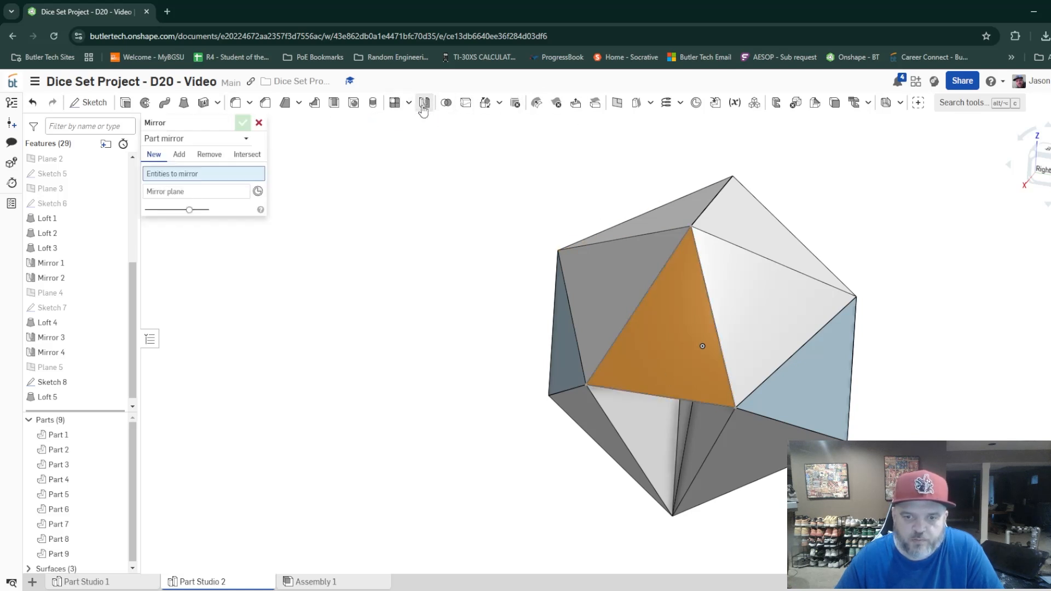
left_click(652, 351)
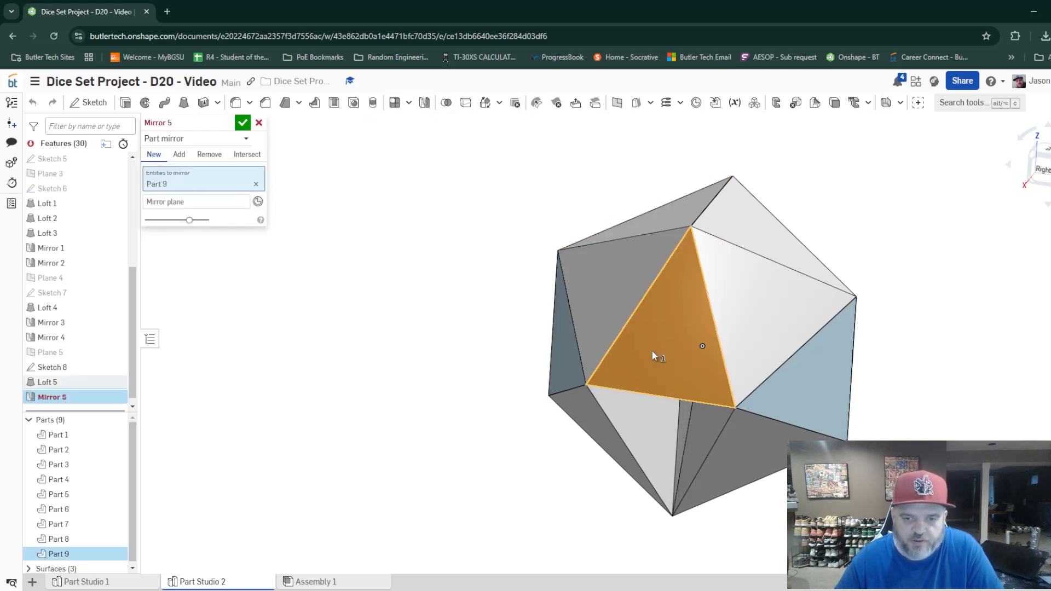
left_click(205, 201)
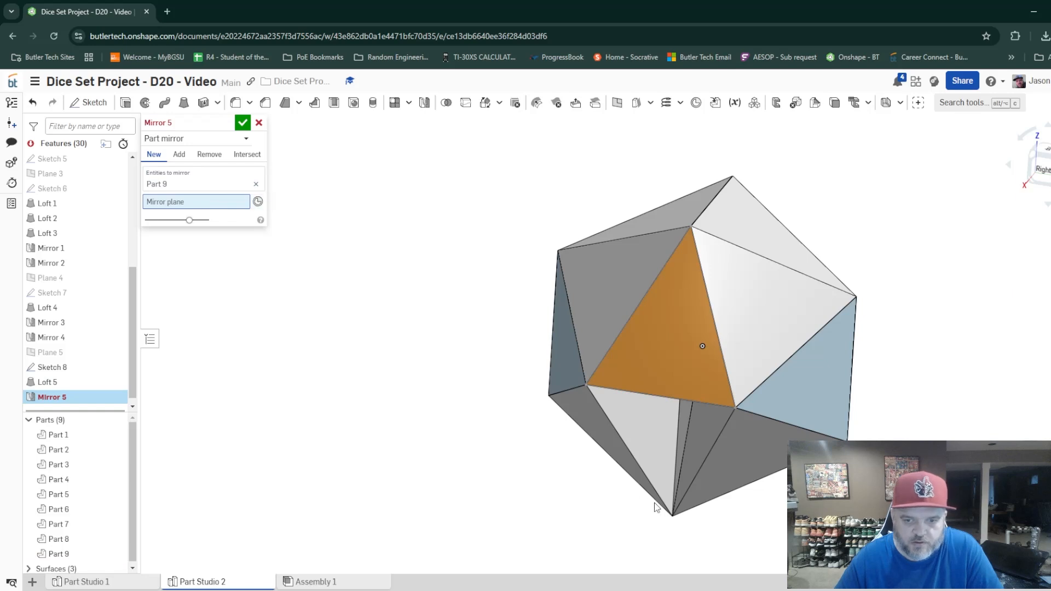
right_click_drag(655, 502, 704, 424)
left_click(645, 387)
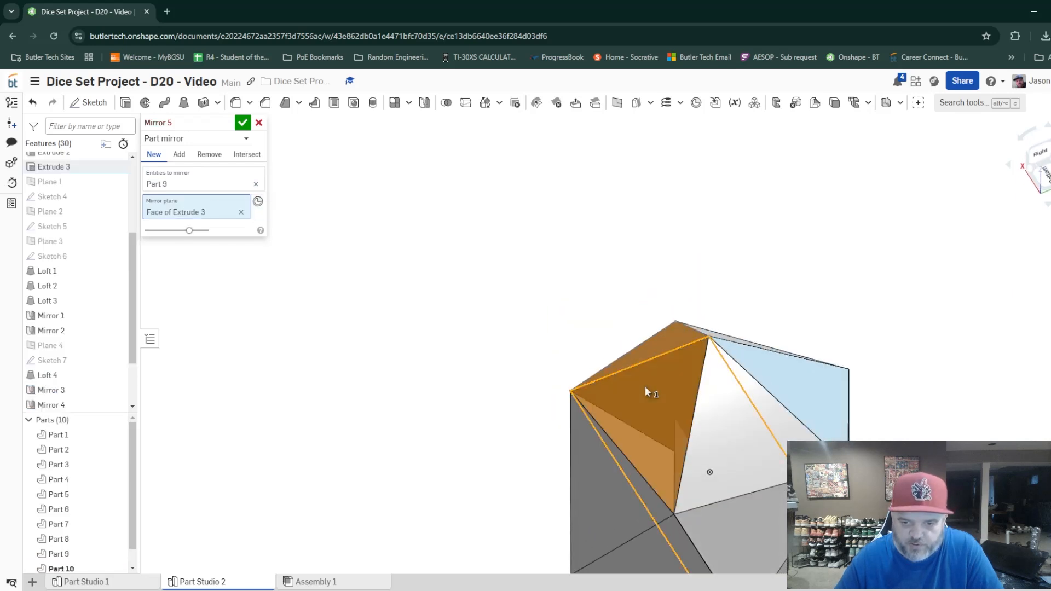
right_click_drag(645, 386, 668, 442)
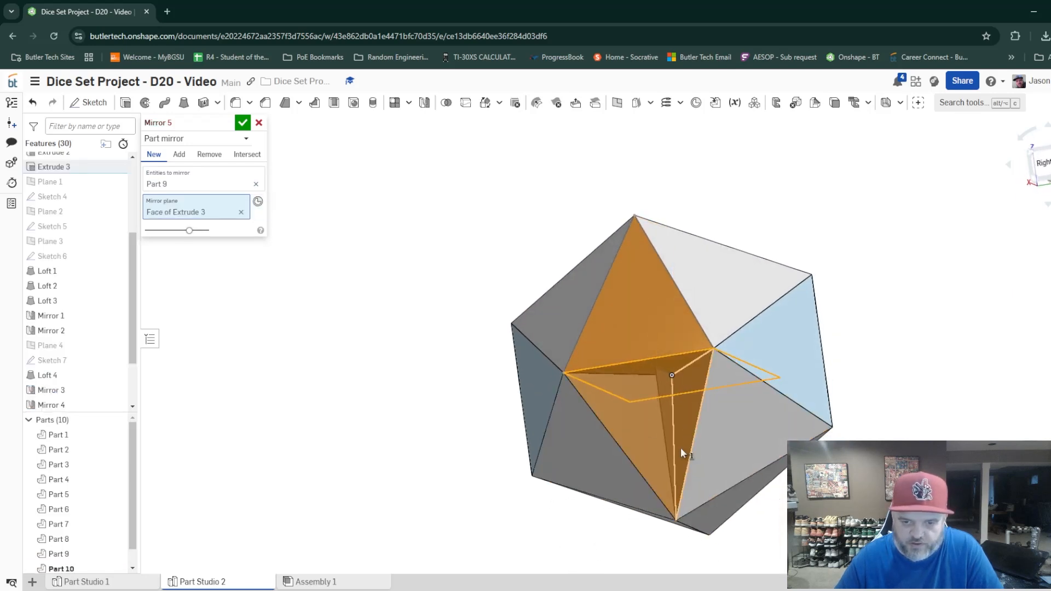
left_click(243, 123)
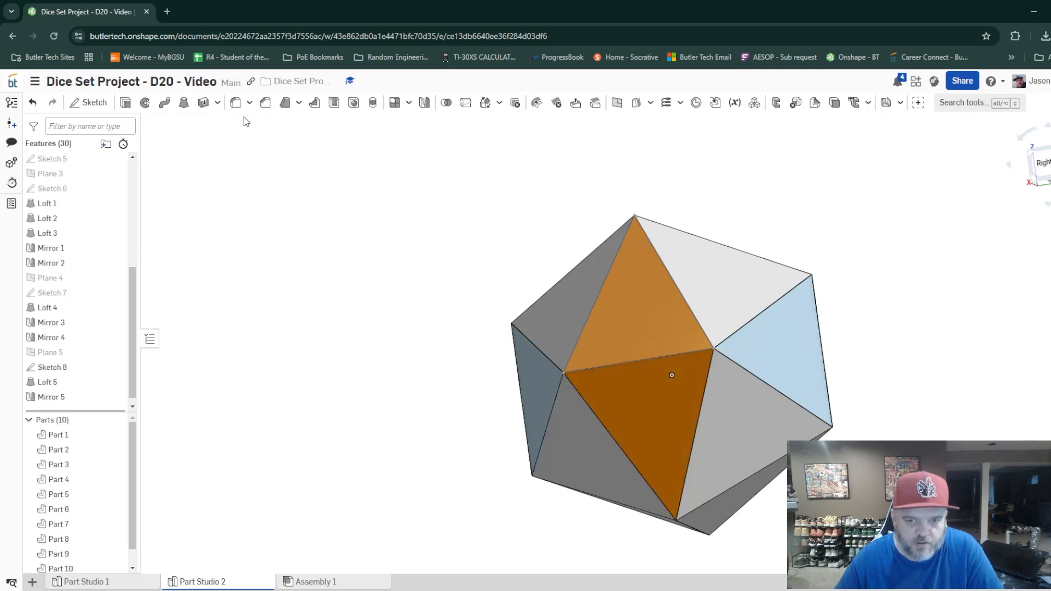
Start a new part mirror with Part 10 as the entity and inspect the open face for a suitable mirror plane.
left_click(652, 327)
left_click(644, 405)
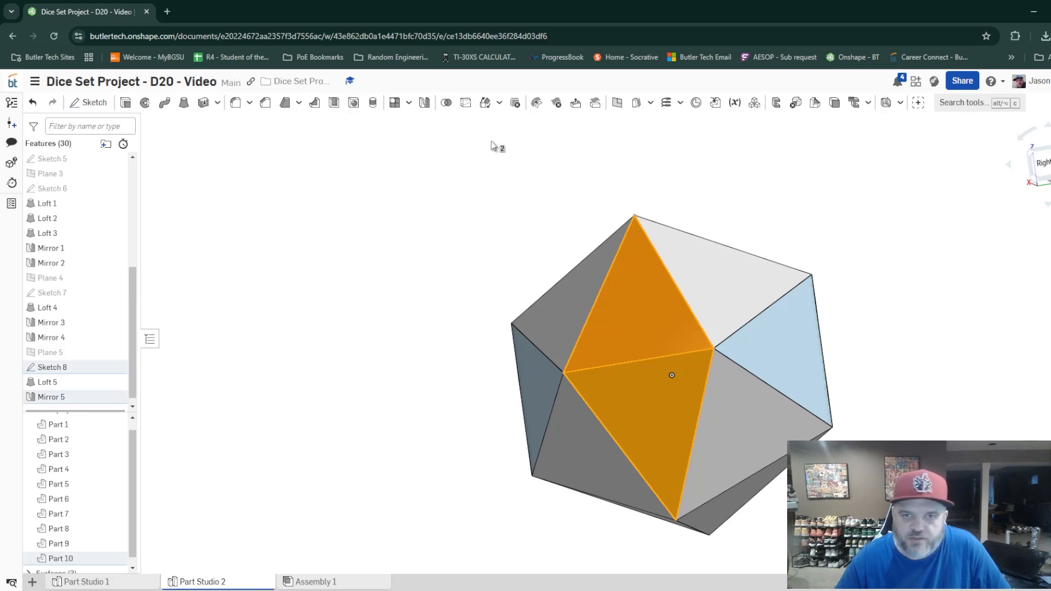
left_click(425, 104)
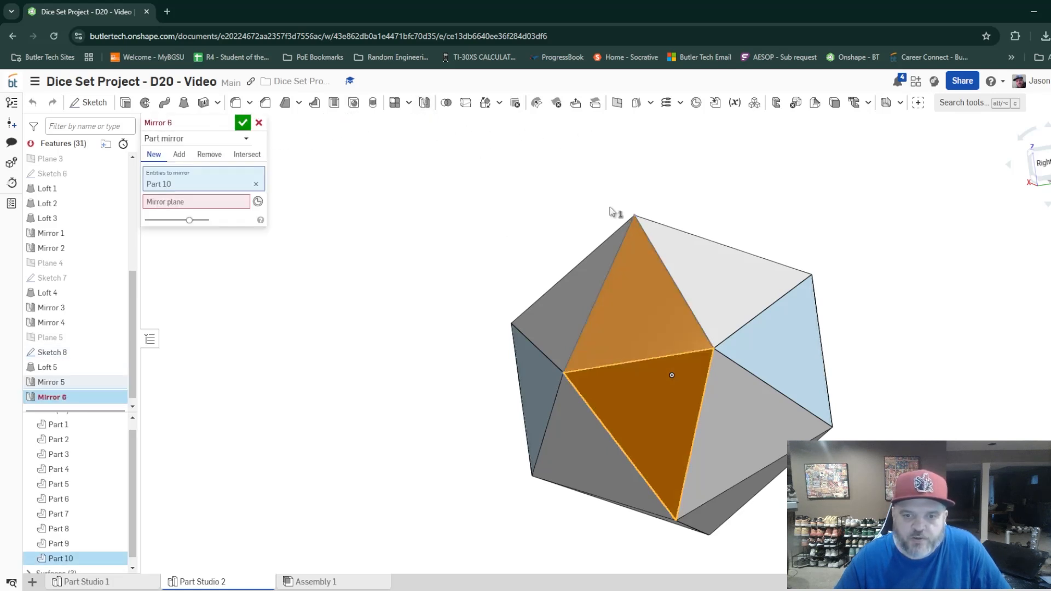
left_click(180, 200)
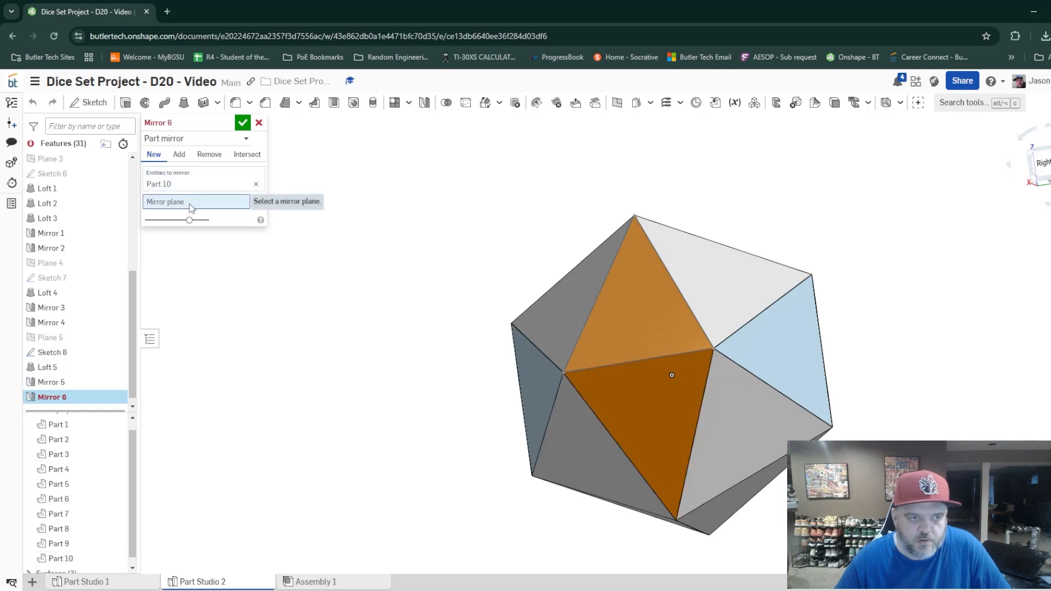
right_click_drag(882, 312, 721, 379)
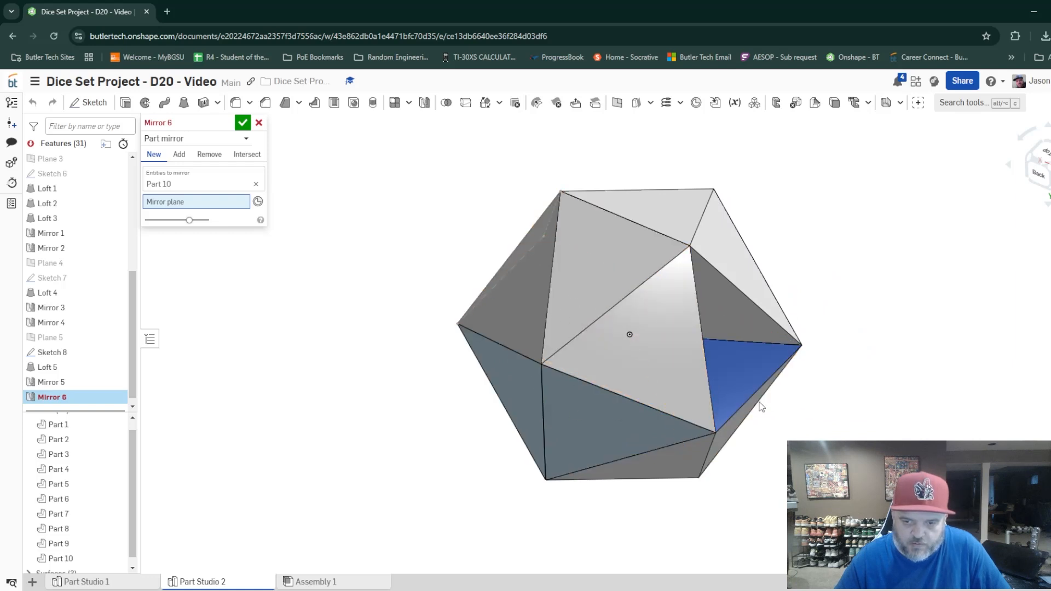
right_click_drag(756, 403, 693, 377)
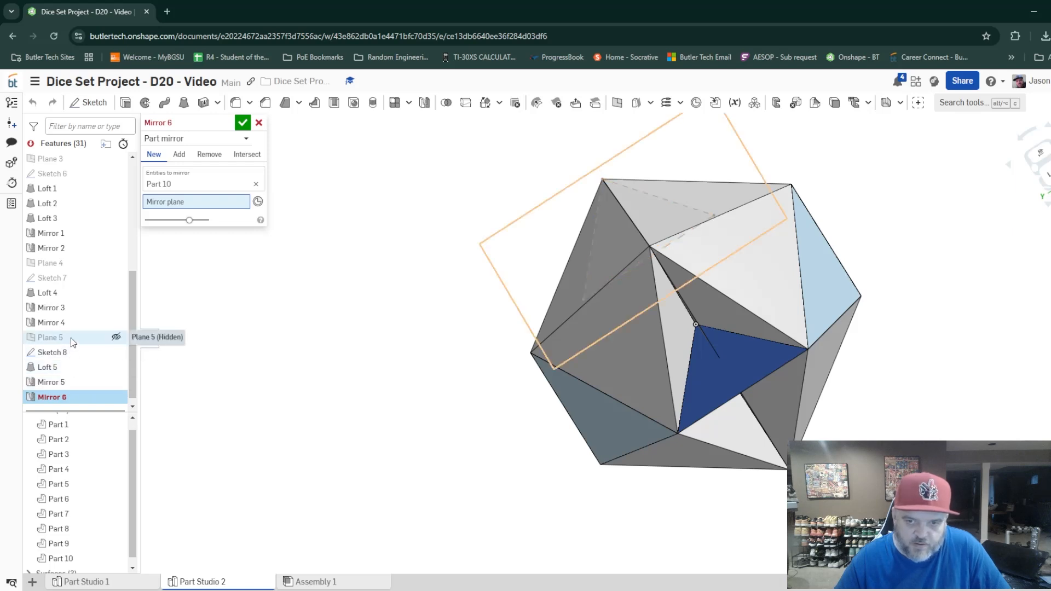
right_click_drag(244, 378, 345, 386)
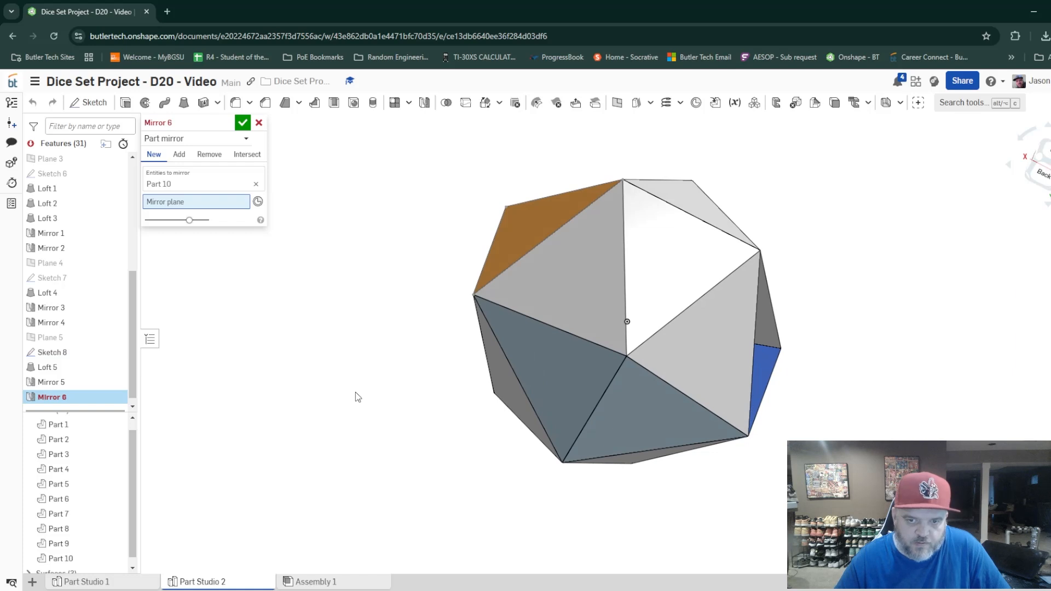
right_click_drag(357, 392, 326, 418)
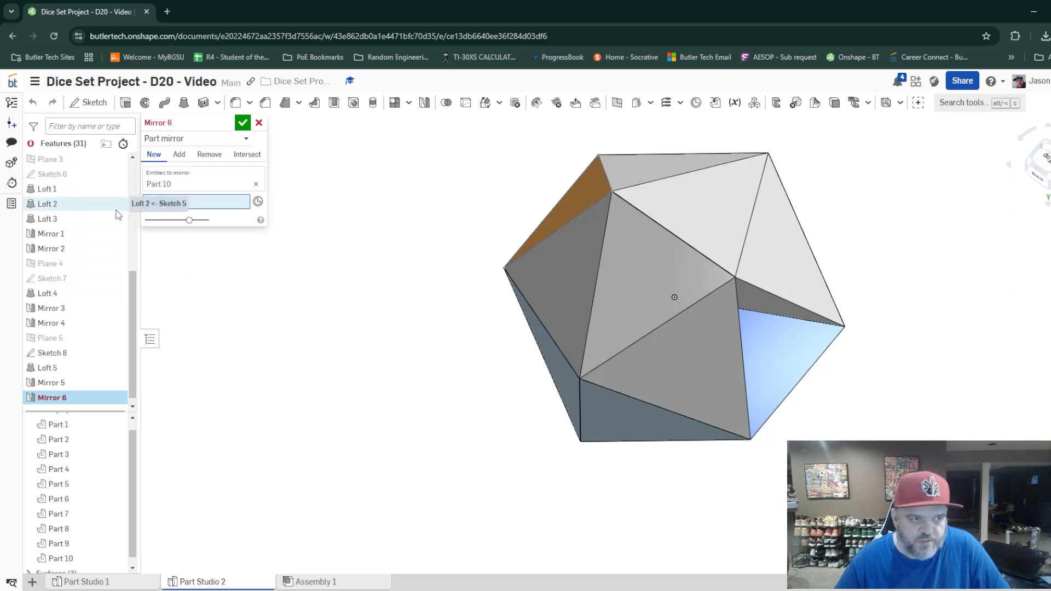
Show the default Right plane and set it as the mirror plane for Part 10.
scroll(116, 214, "up", 5)
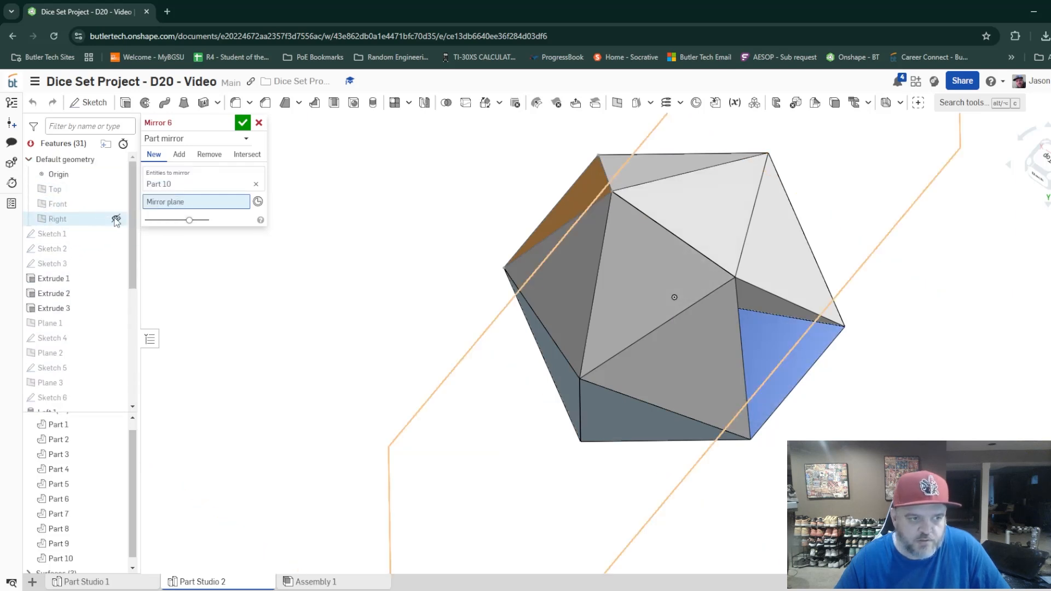
left_click(116, 218)
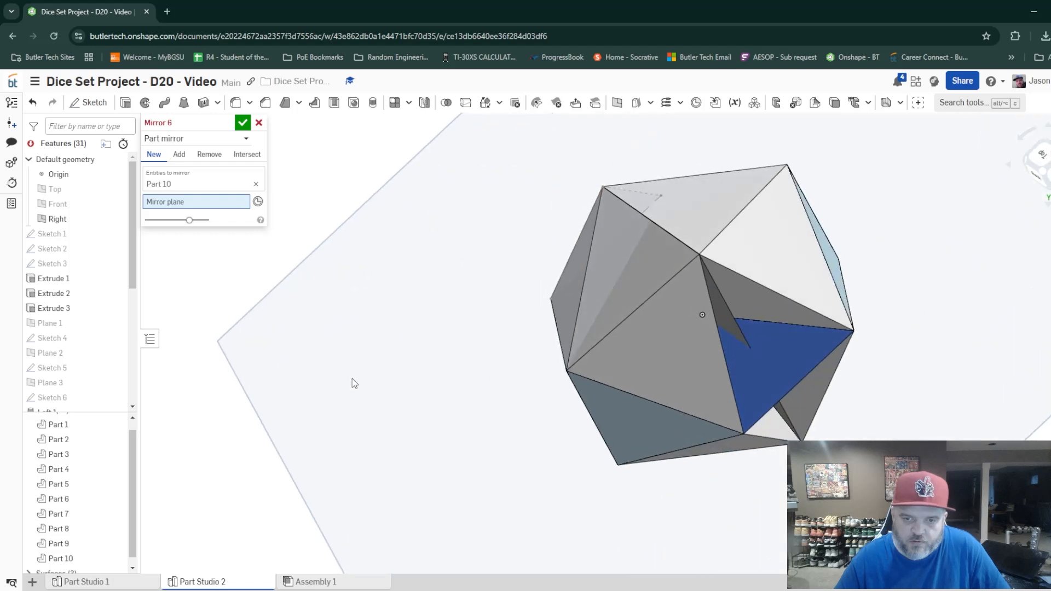
right_click_drag(353, 378, 369, 388)
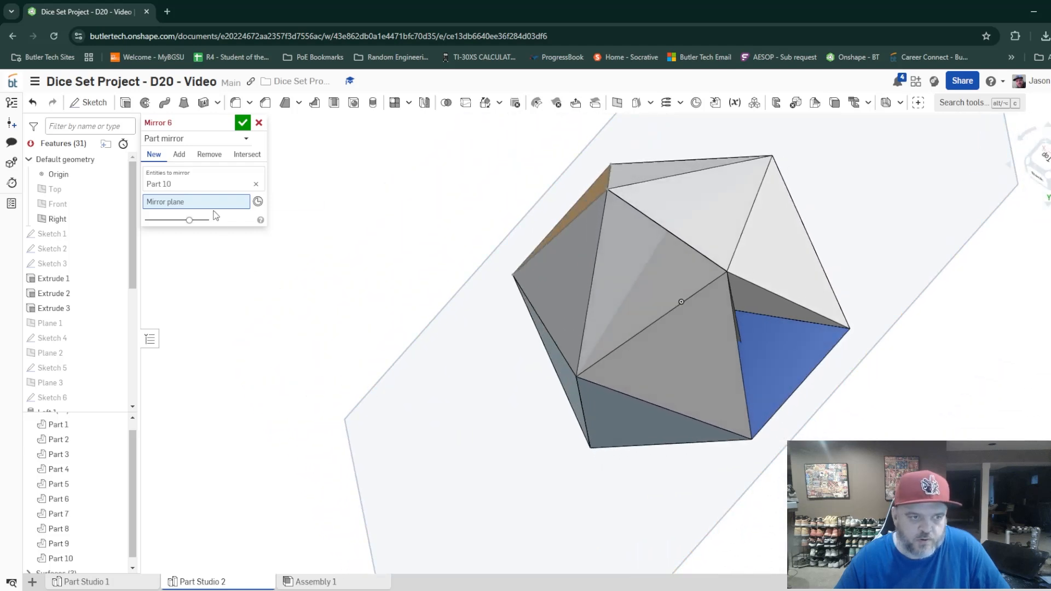
scroll(585, 232, "down", 3)
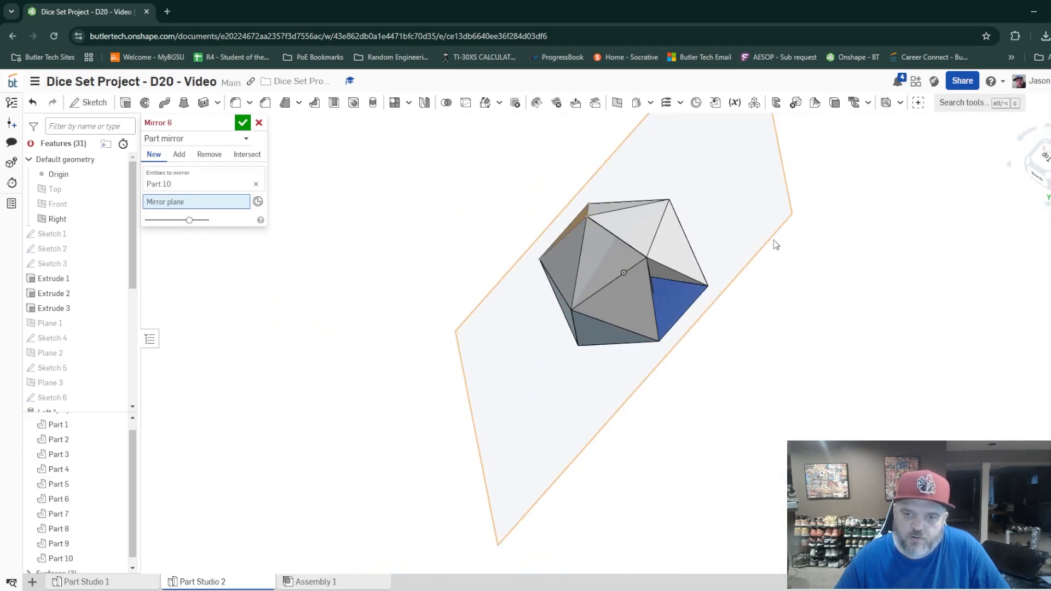
right_click_drag(776, 244, 787, 206)
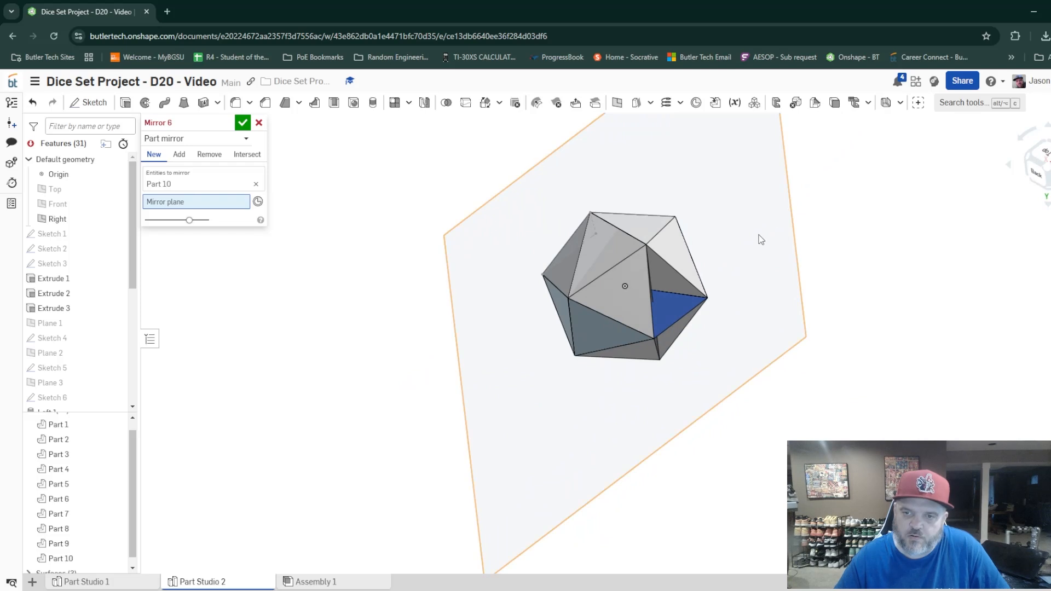
middle_click_drag(847, 180, 795, 263)
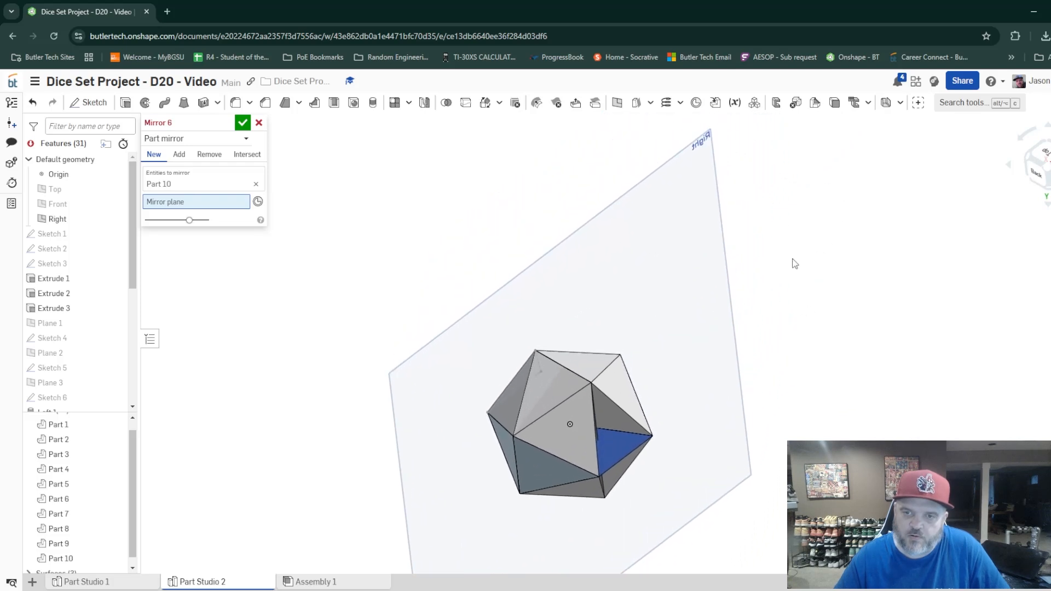
left_click(700, 147)
right_click_drag(690, 409, 799, 383)
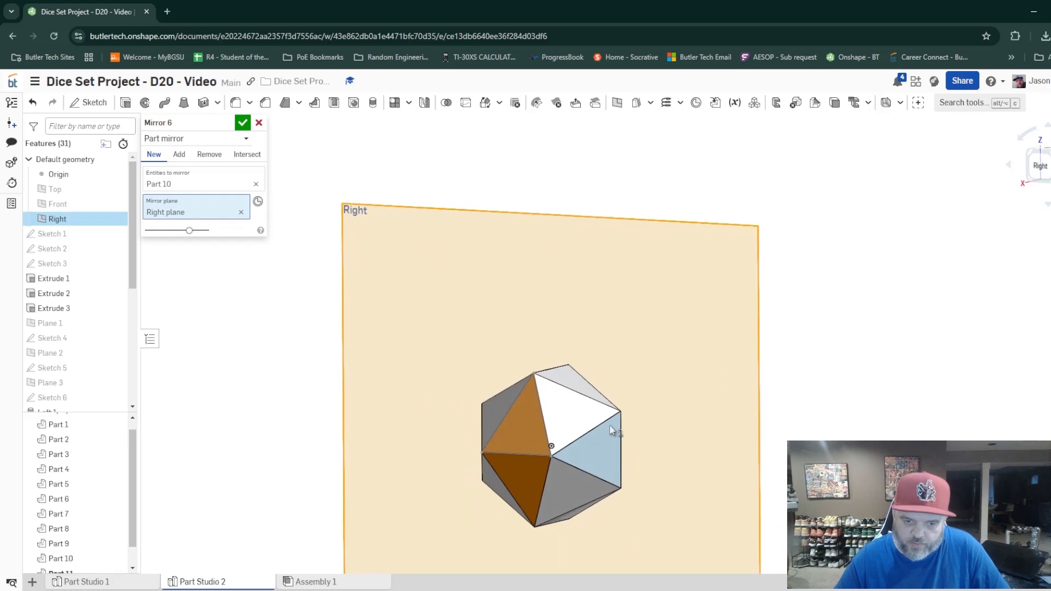
Add Part 9 to the entities being mirrored, keeping the Right plane as the mirror plane.
left_click(533, 427)
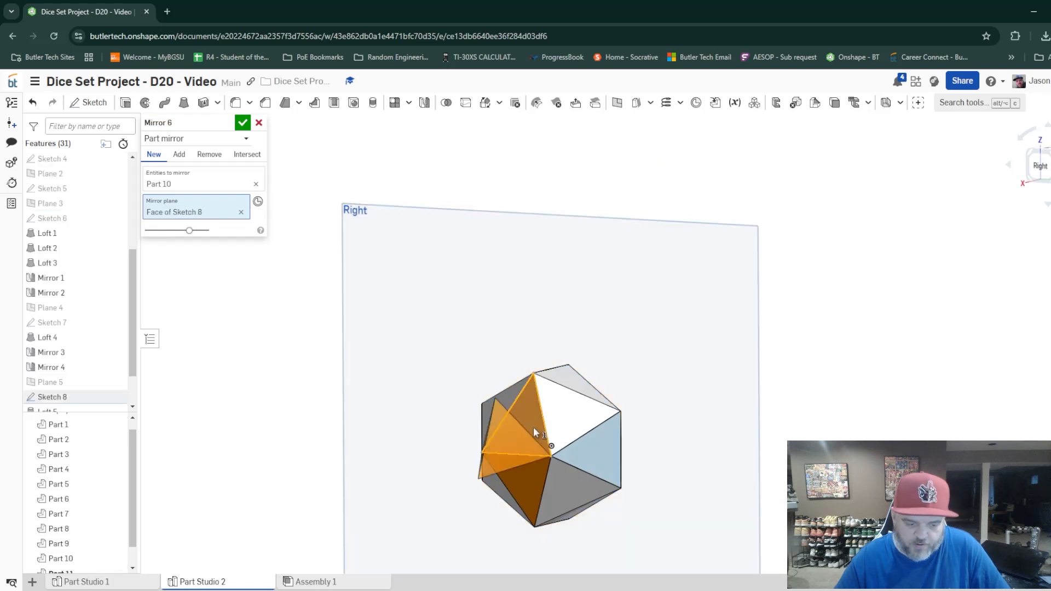
key("ctrl+z")
left_click(203, 188)
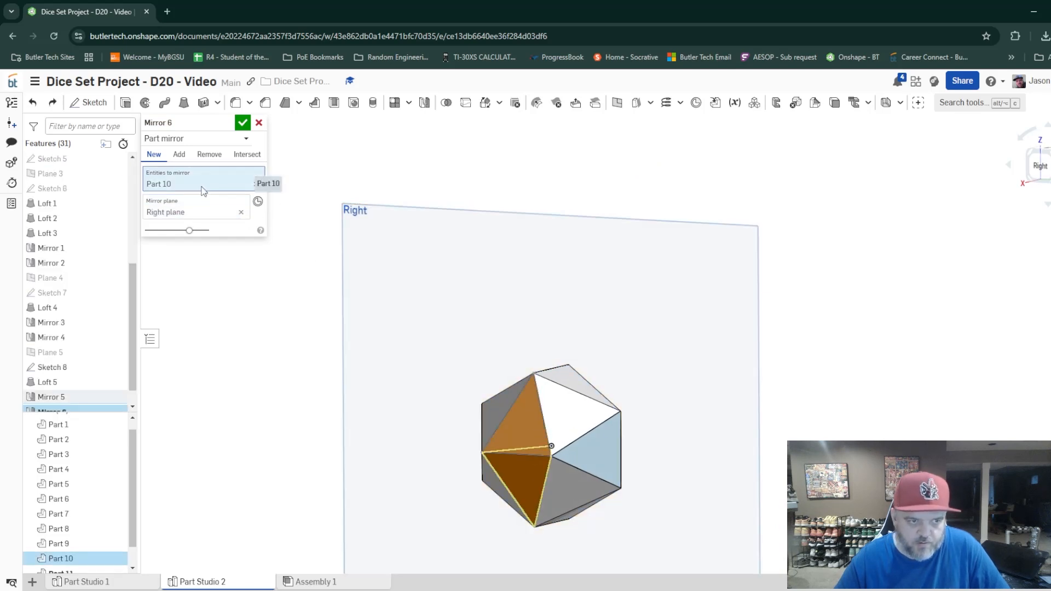
left_click(523, 428)
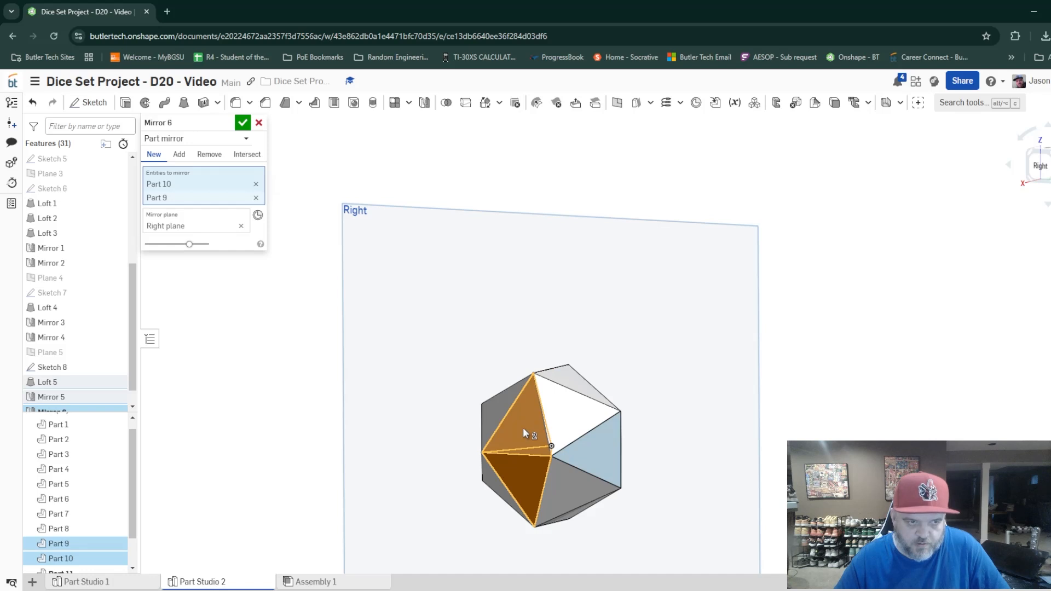
Finish the mirror of Parts 9 and 10 as an Add operation with Merge with all enabled, and hide the Right plane.
right_click_drag(769, 468, 643, 489)
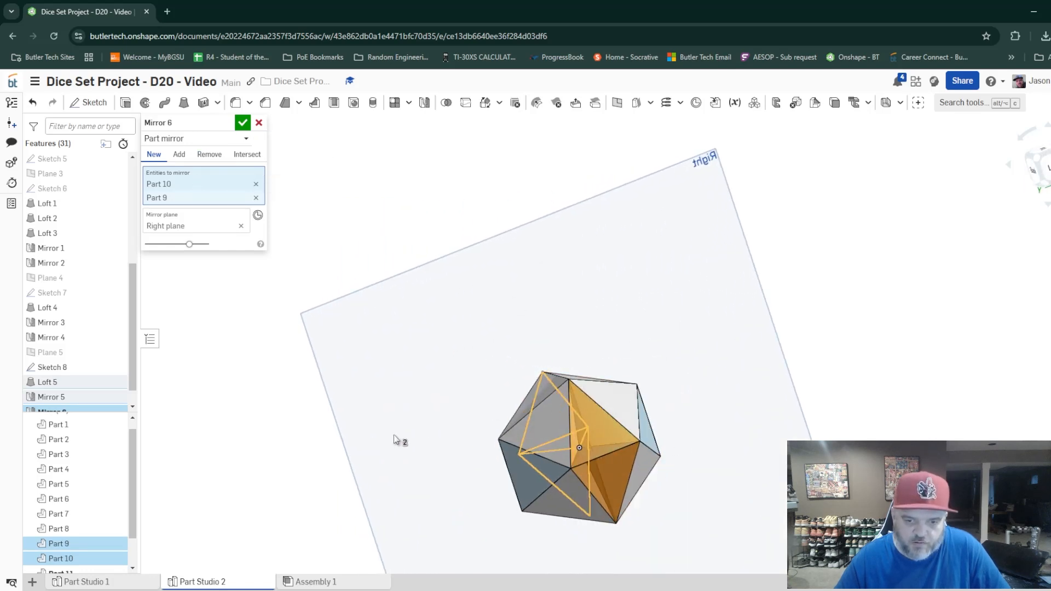
right_click_drag(394, 436, 490, 458)
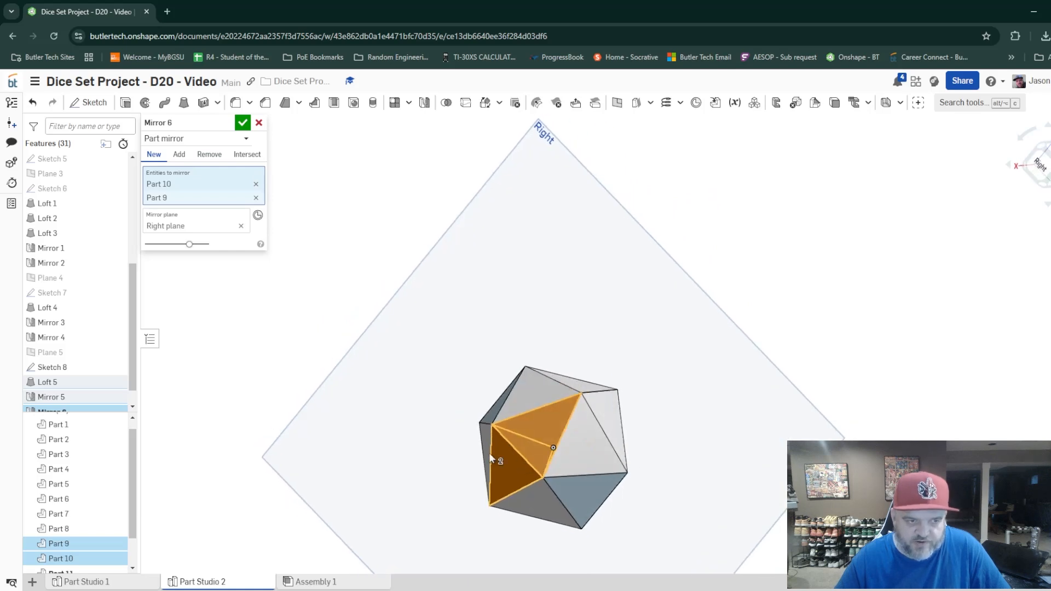
left_click(179, 155)
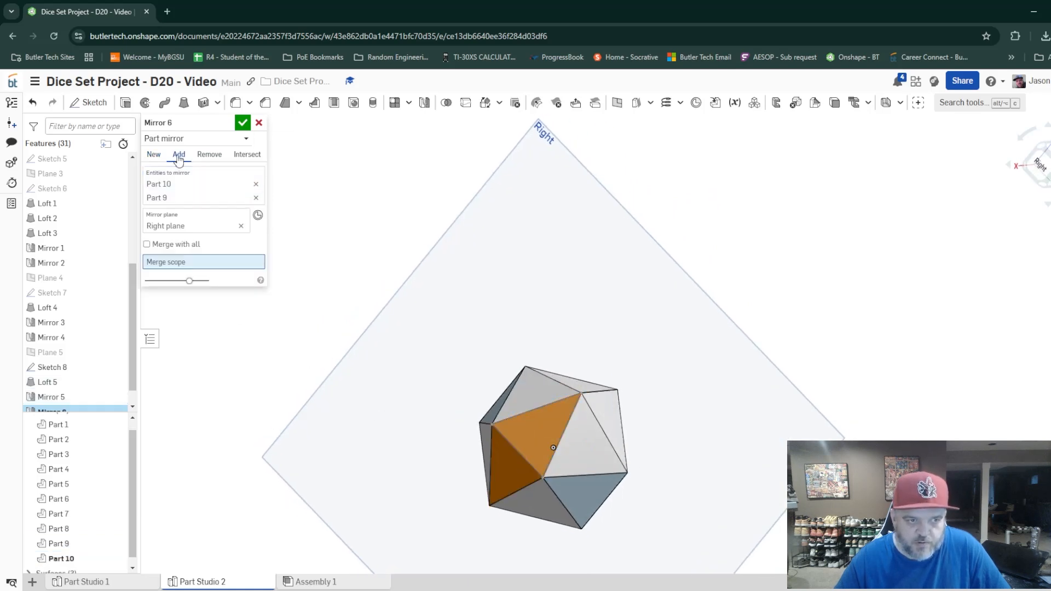
left_click(147, 244)
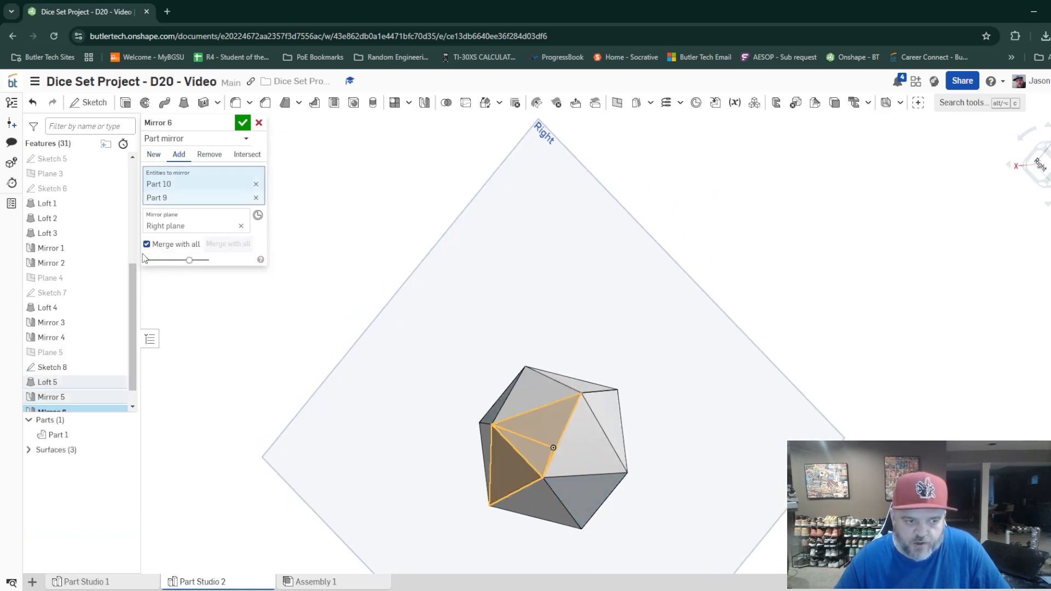
left_click(243, 124)
scroll(106, 219, "up", 5)
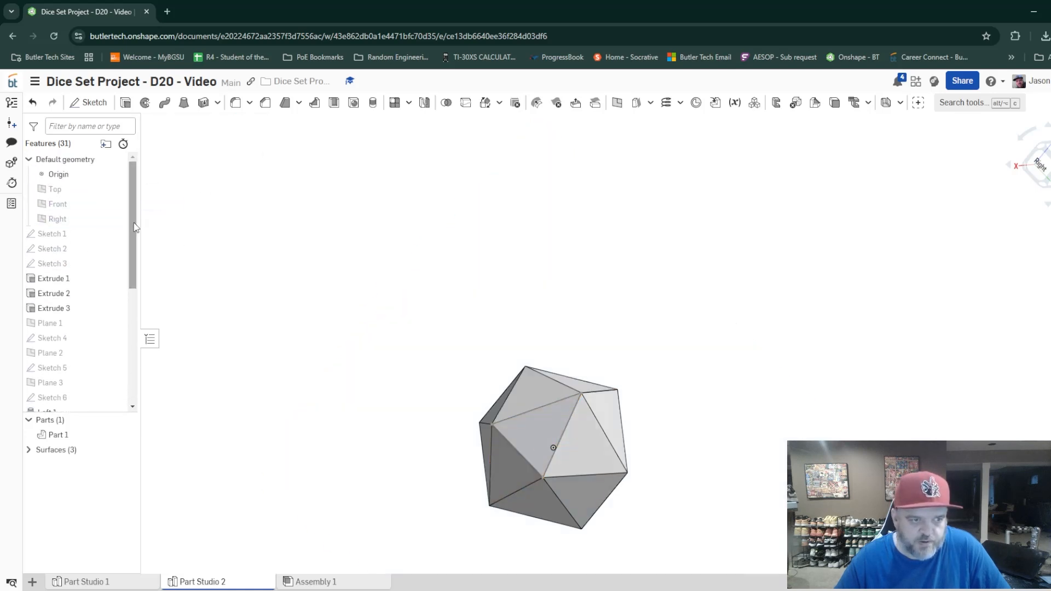
Expand the list of surfaces and examine the merged die from several sides.
right_click_drag(781, 474, 547, 486)
left_click(30, 452)
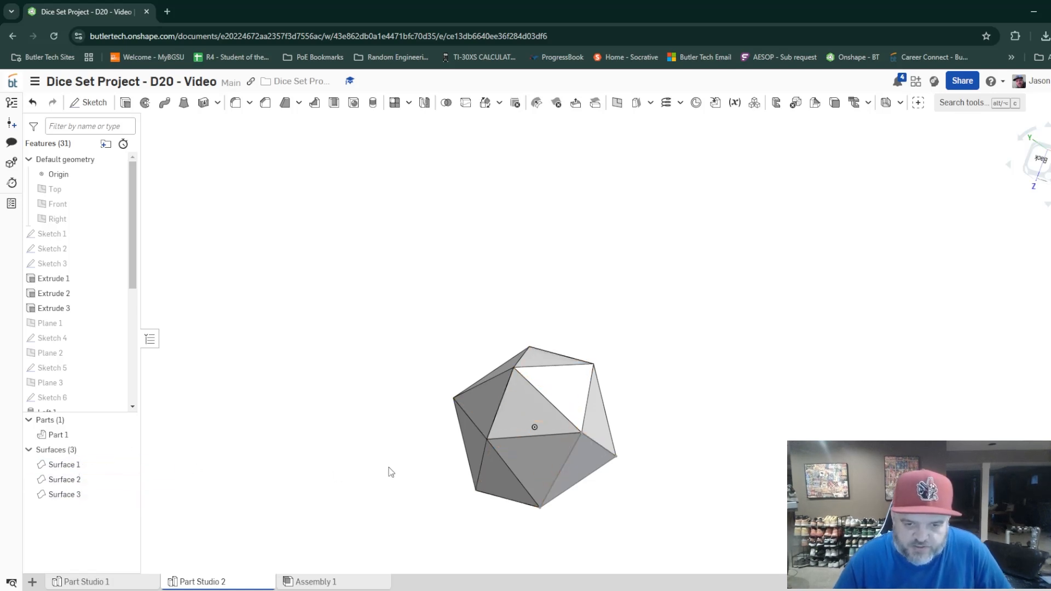
right_click_drag(429, 473, 361, 484)
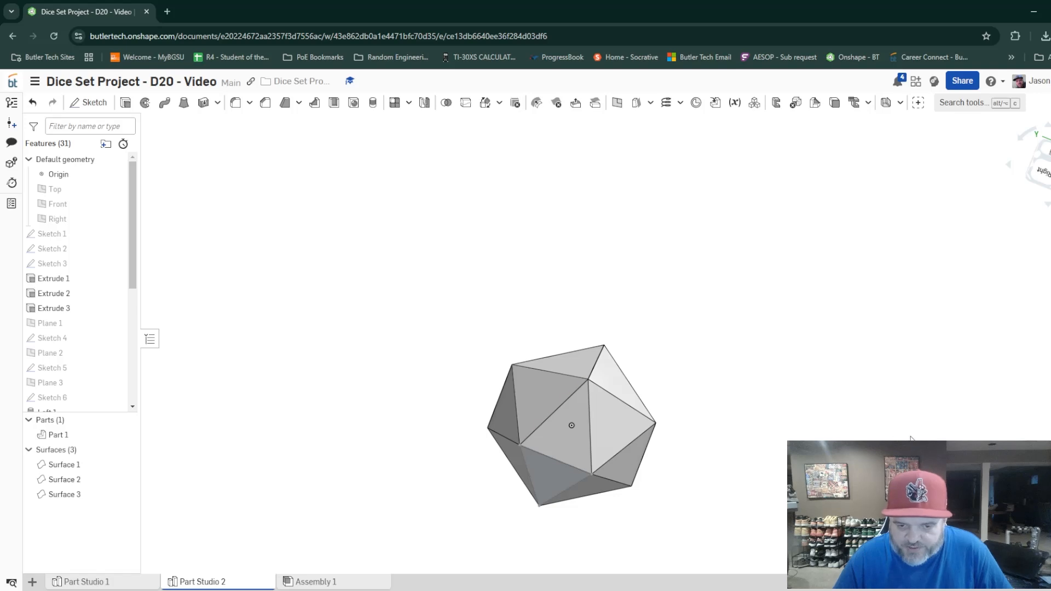
middle_click_drag(911, 438, 850, 381)
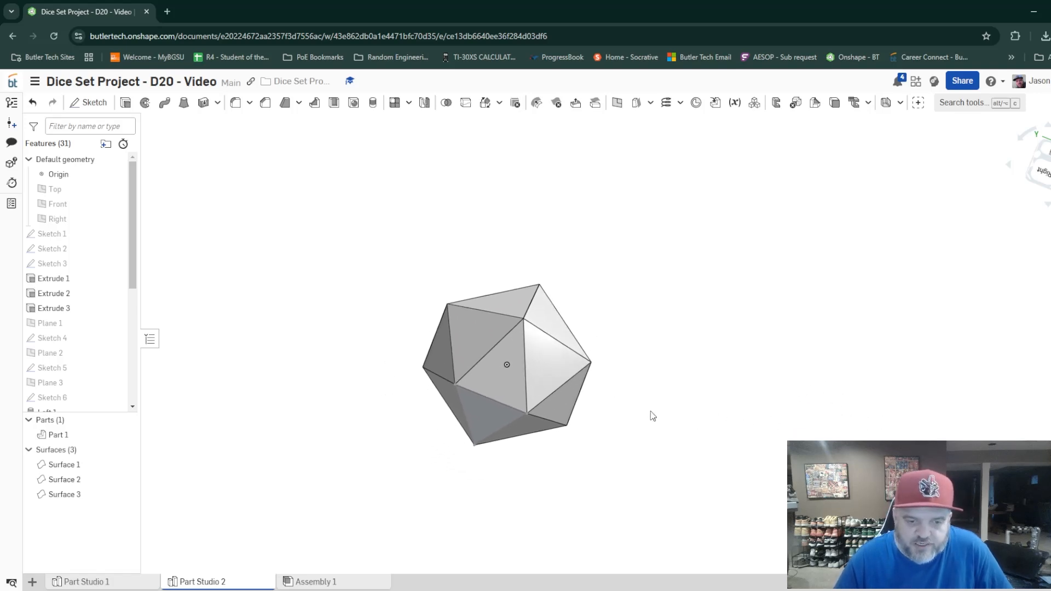
Try applying a red FF0000 face appearance to a triangular Mirror 1 face of the die.
right_click(544, 369)
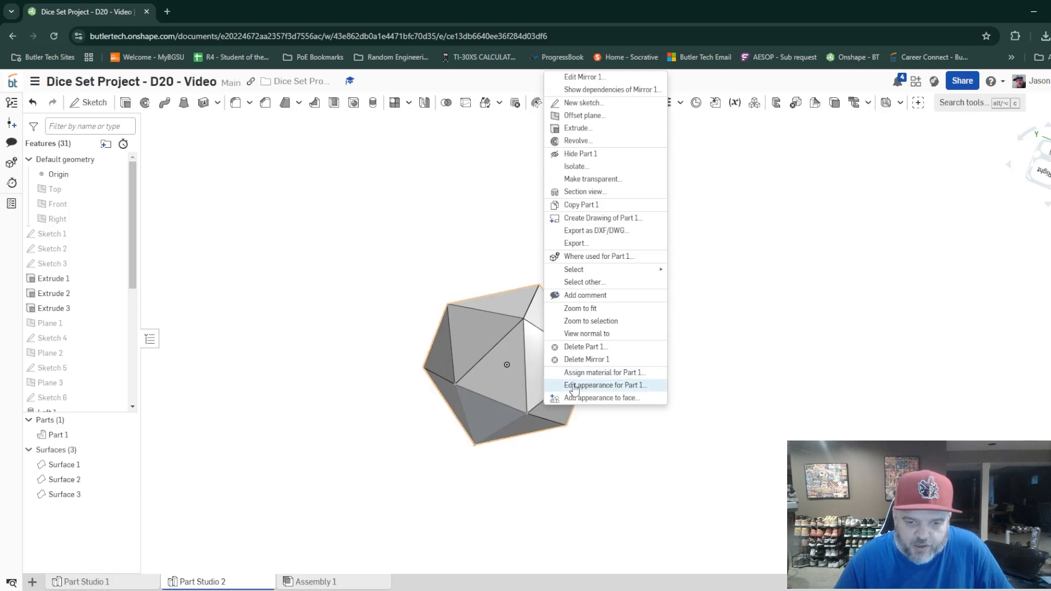
left_click(603, 399)
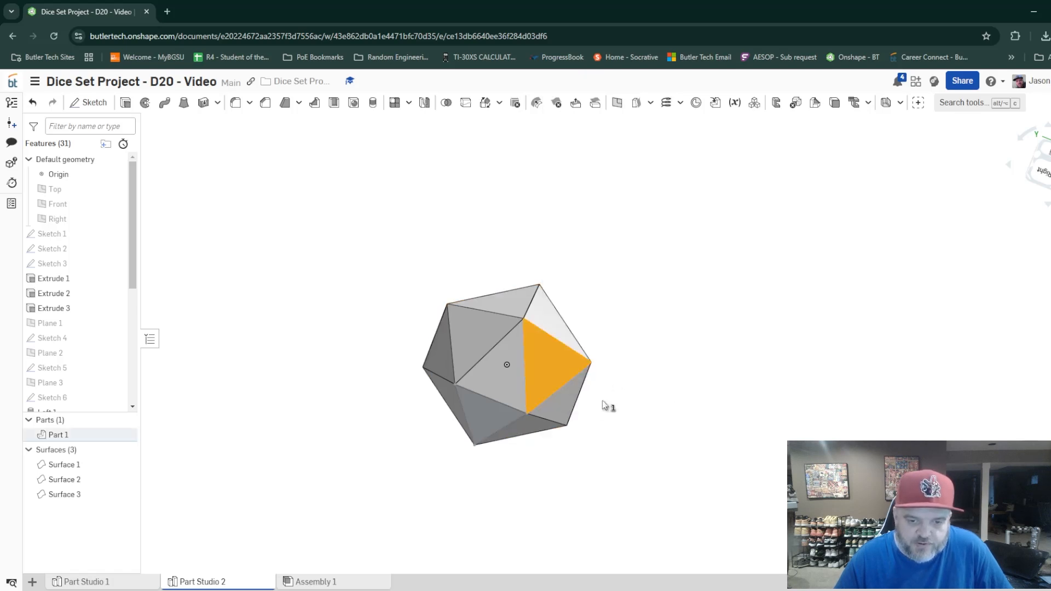
left_click(167, 414)
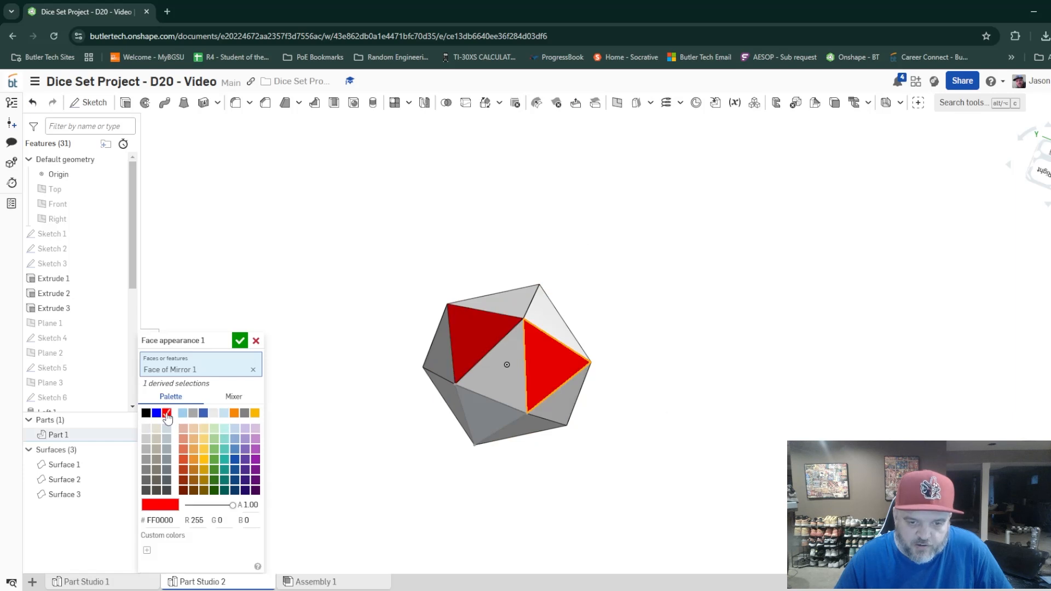
left_click(239, 341)
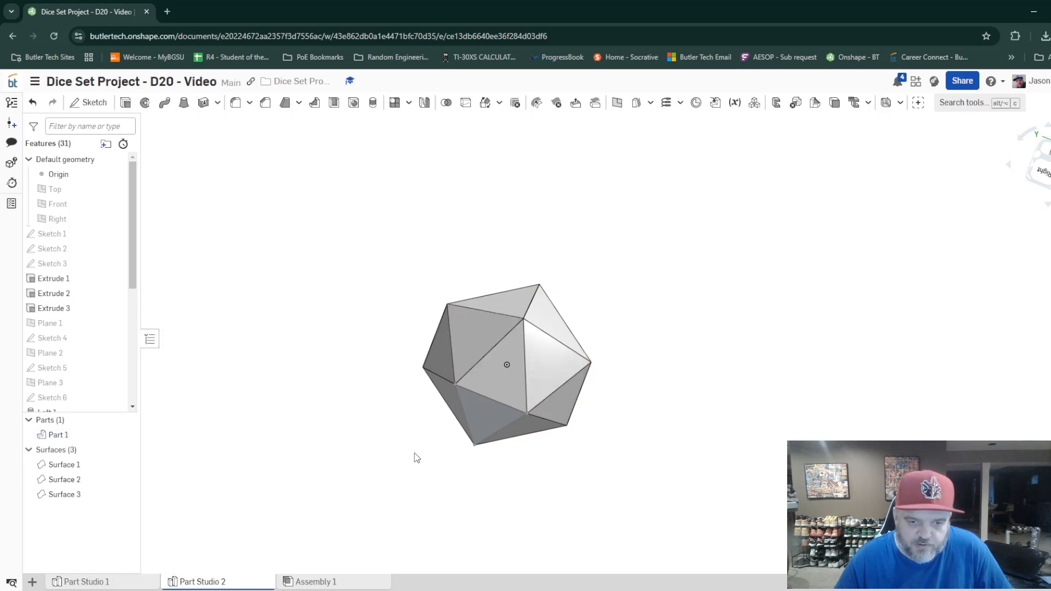
right_click(556, 372)
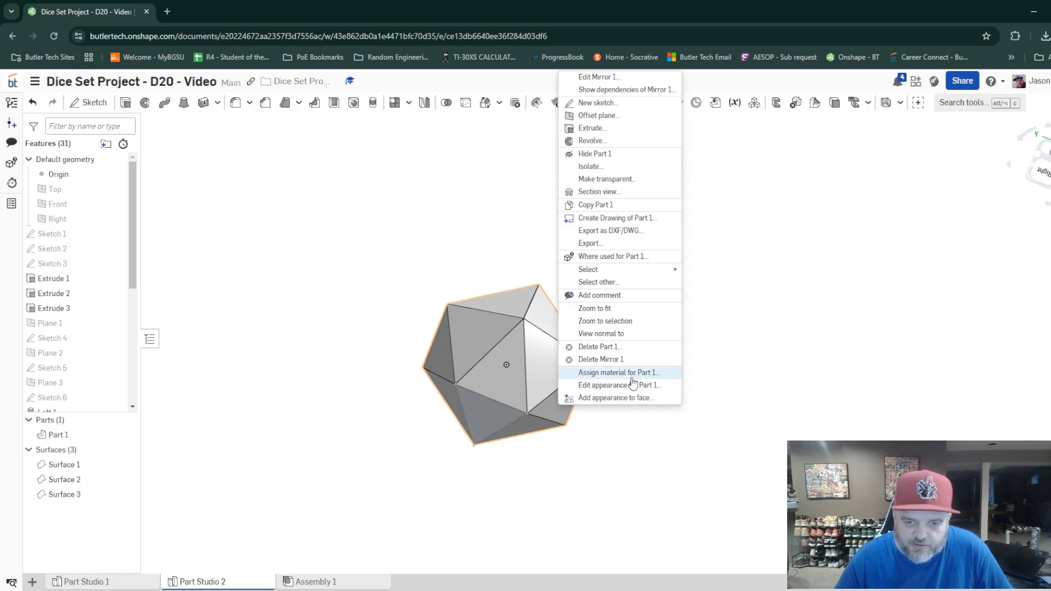
left_click(772, 378)
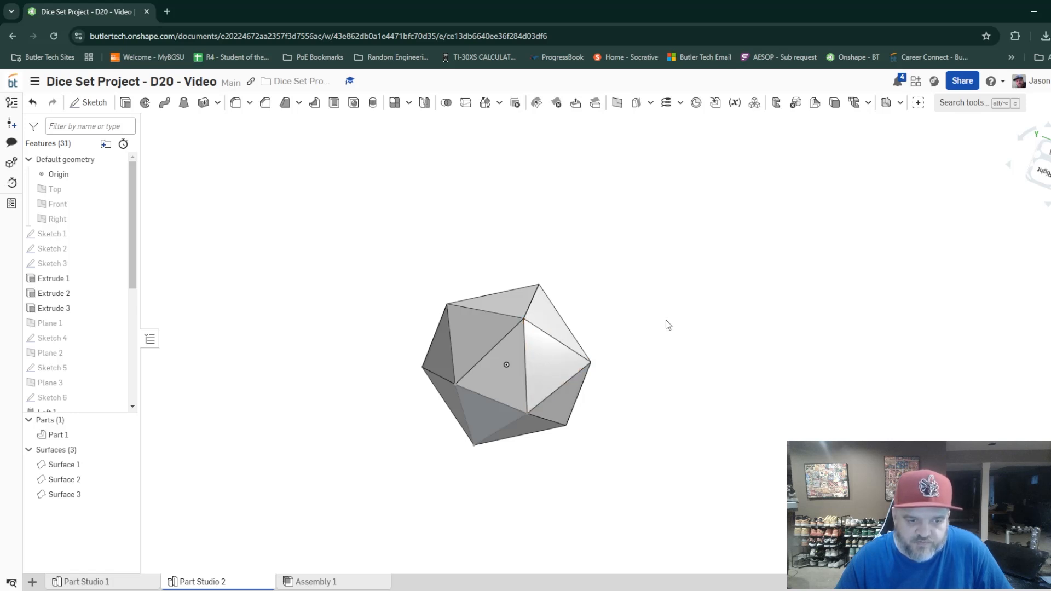
right_click_drag(683, 319, 595, 339)
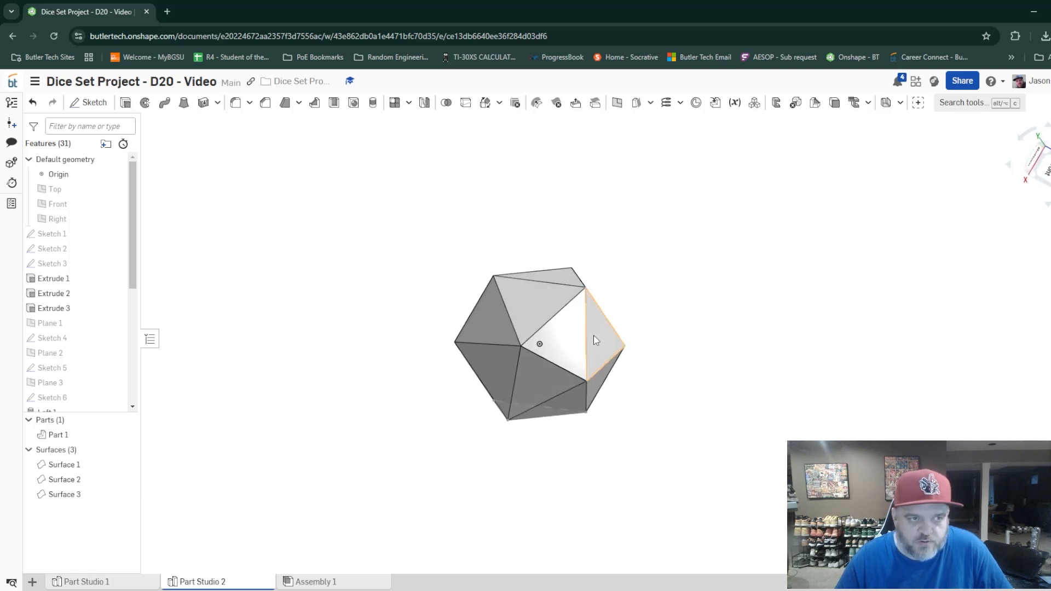